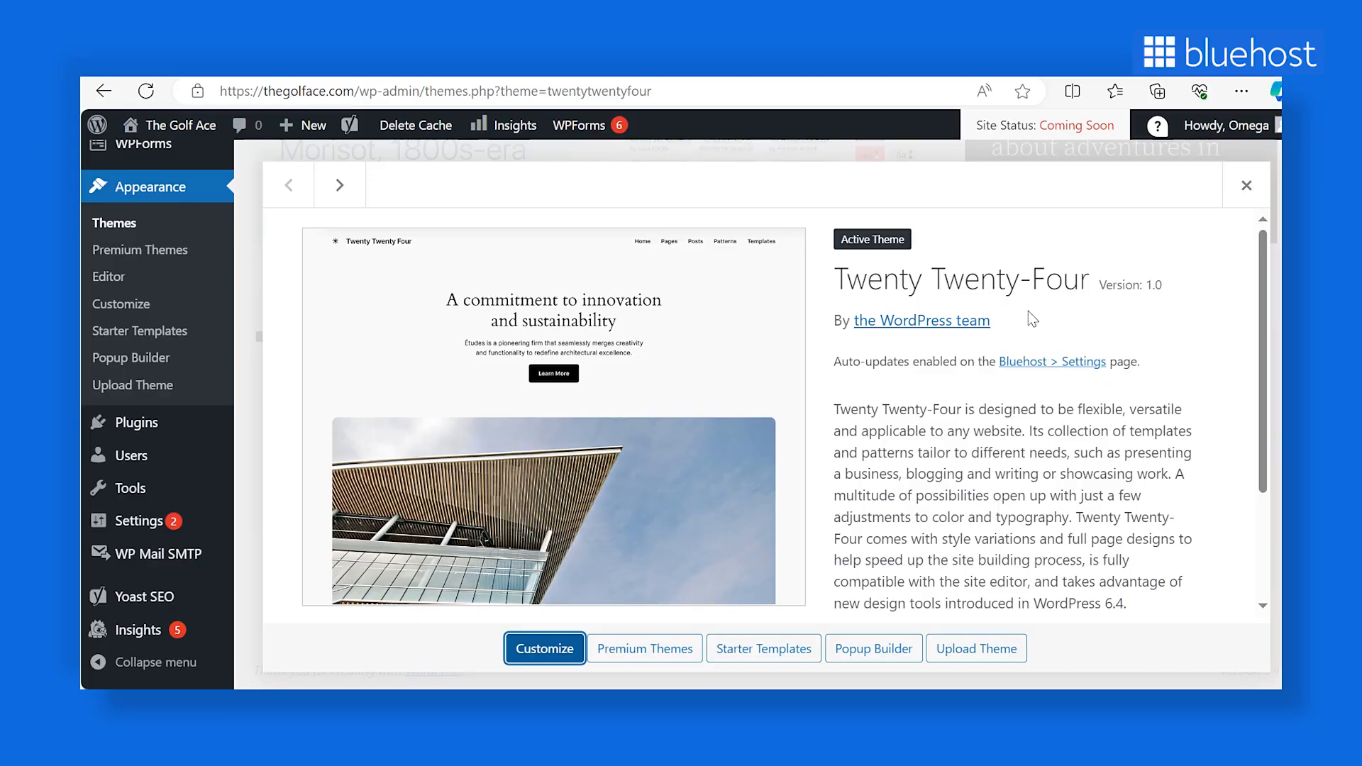
Step: Open the active Twenty Twenty-Four theme for customization and look through the Home page preview
scroll(1028, 315, down, 3)
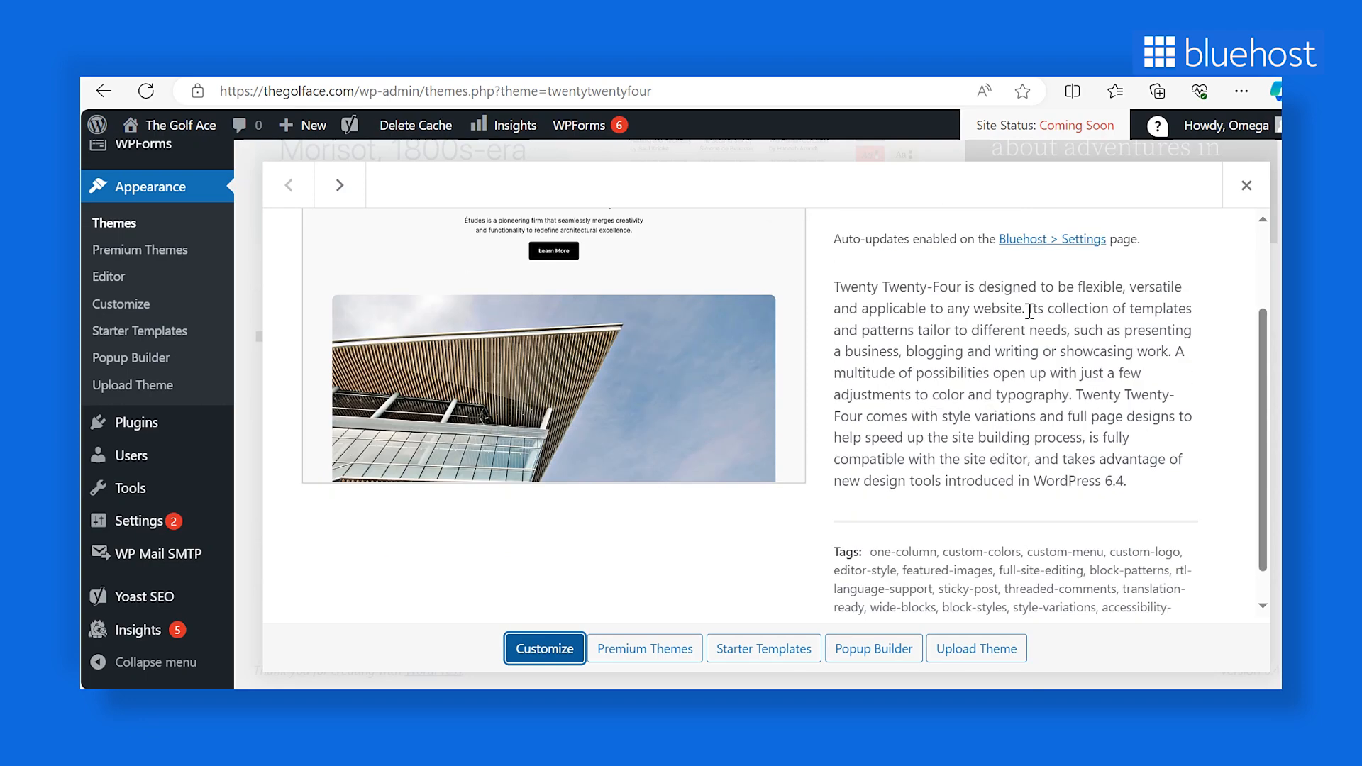
scroll(1029, 311, up, 3)
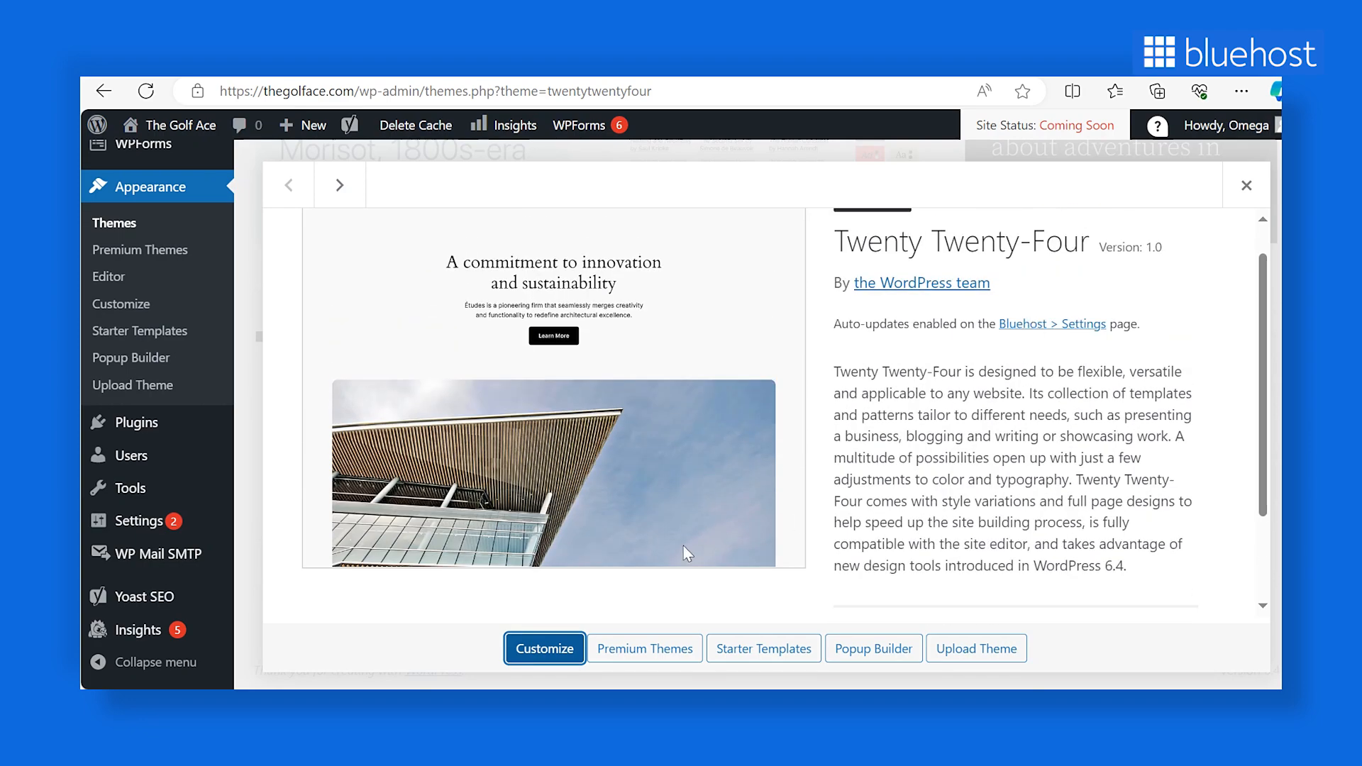
click(540, 650)
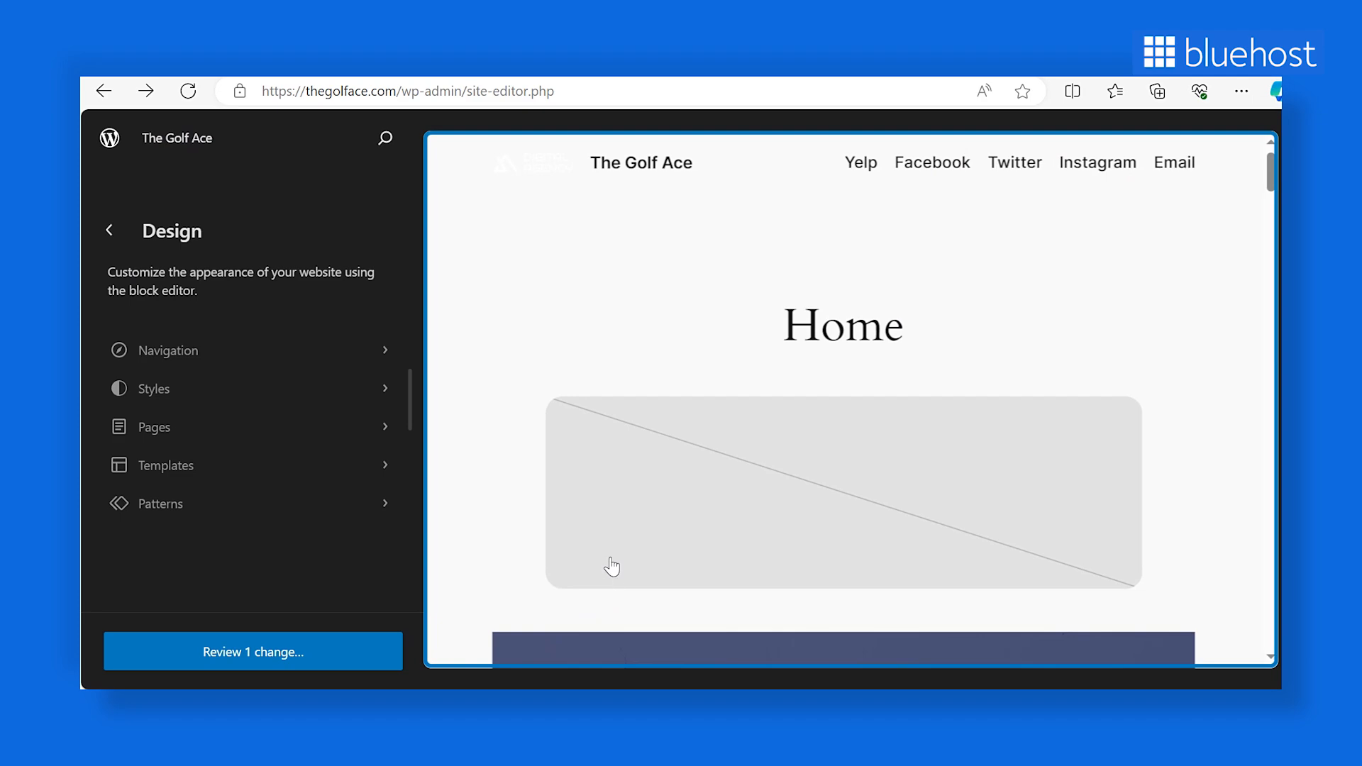
scroll(611, 566, down, 12)
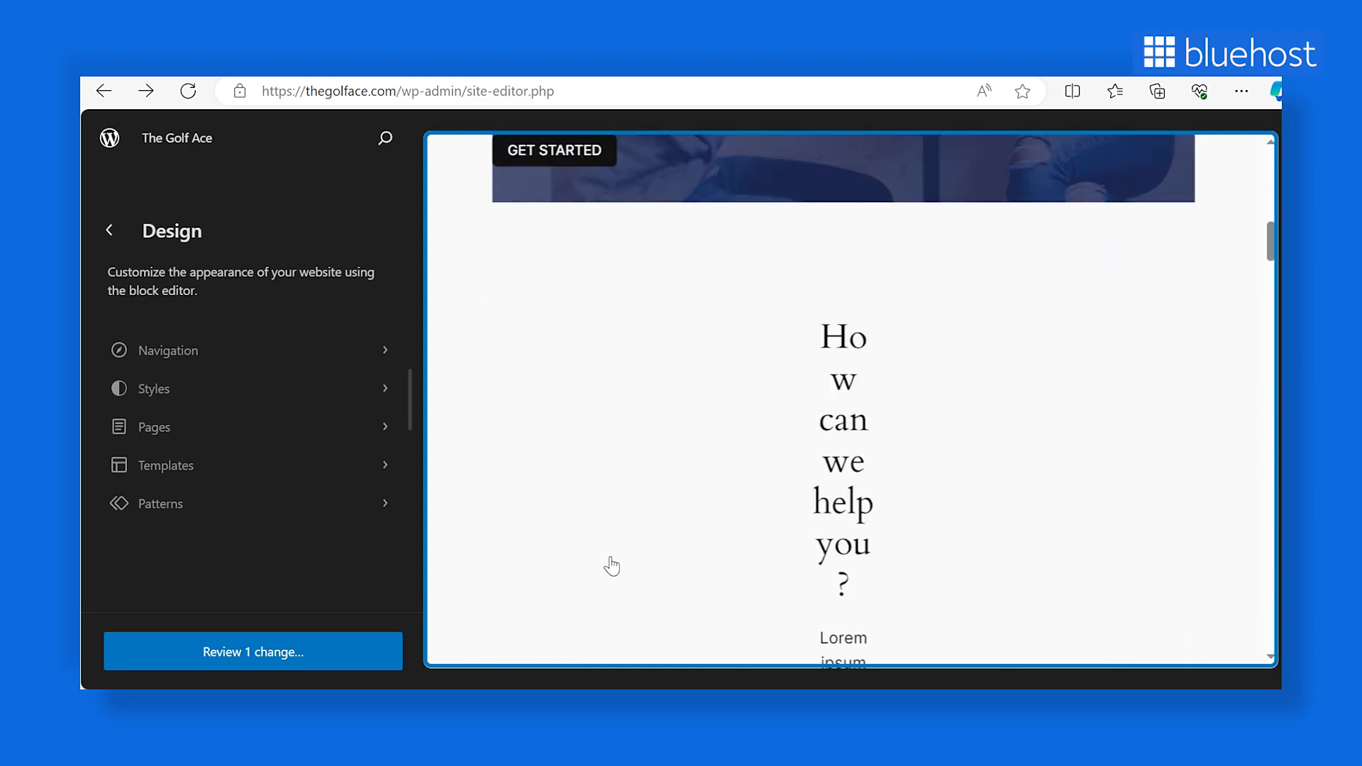
scroll(611, 566, down, 8)
scroll(611, 565, down, 7)
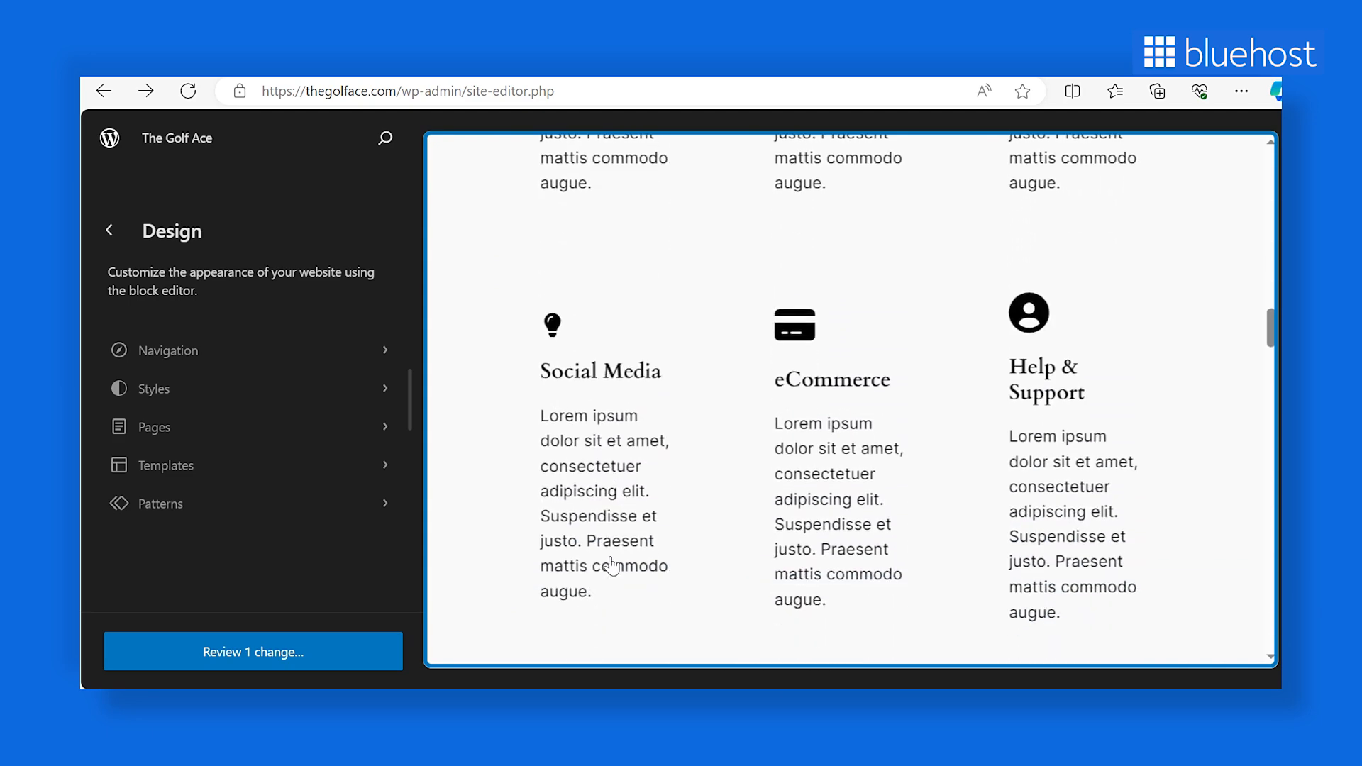
scroll(611, 566, down, 2)
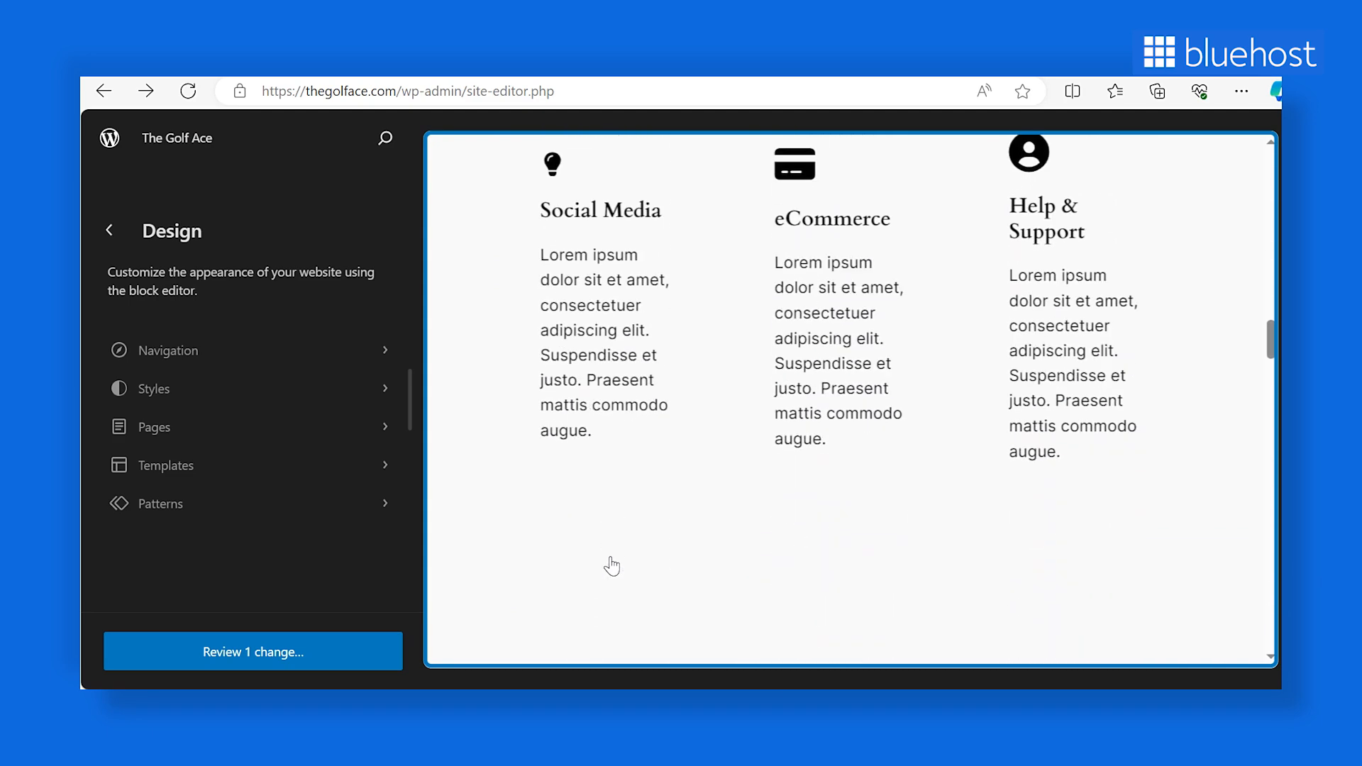
scroll(612, 566, down, 12)
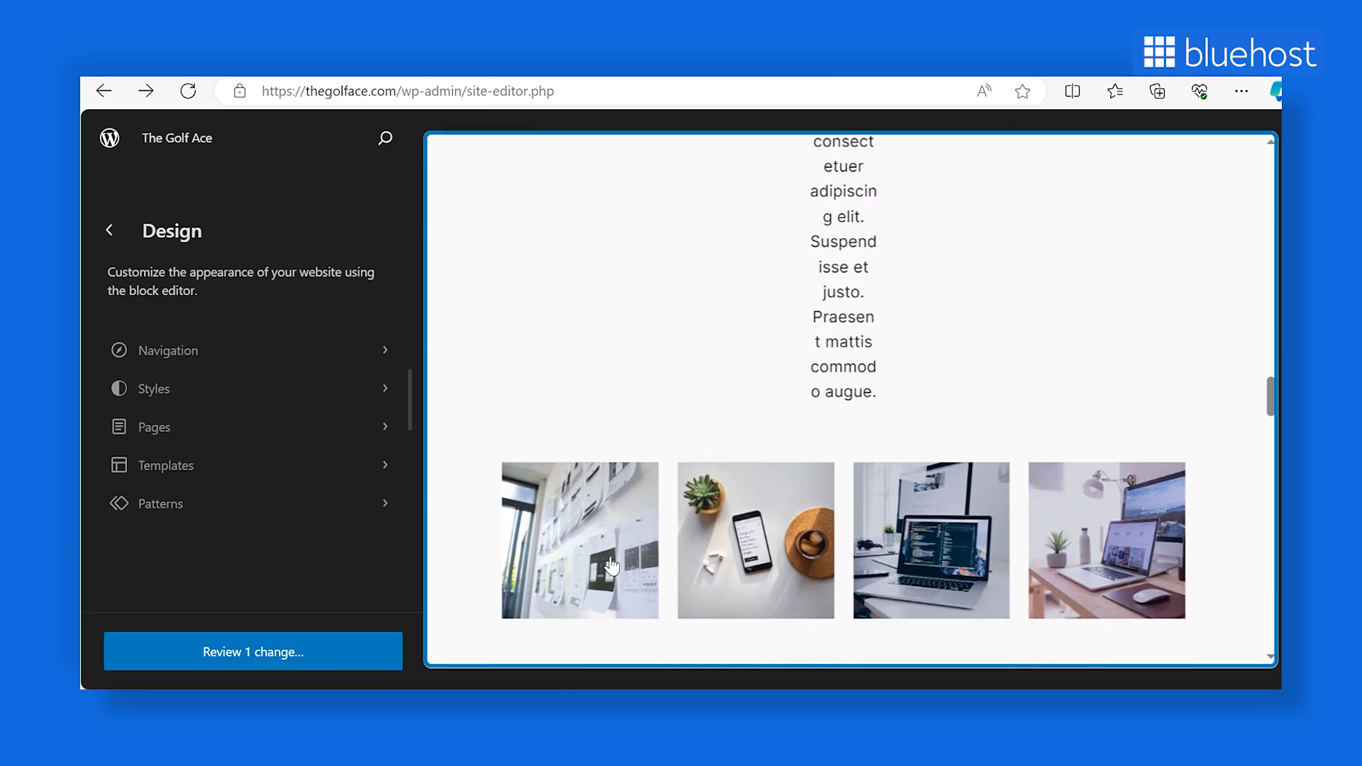
Step: Apply the Onyx style variation to the site and check it on the Home page preview
click(323, 389)
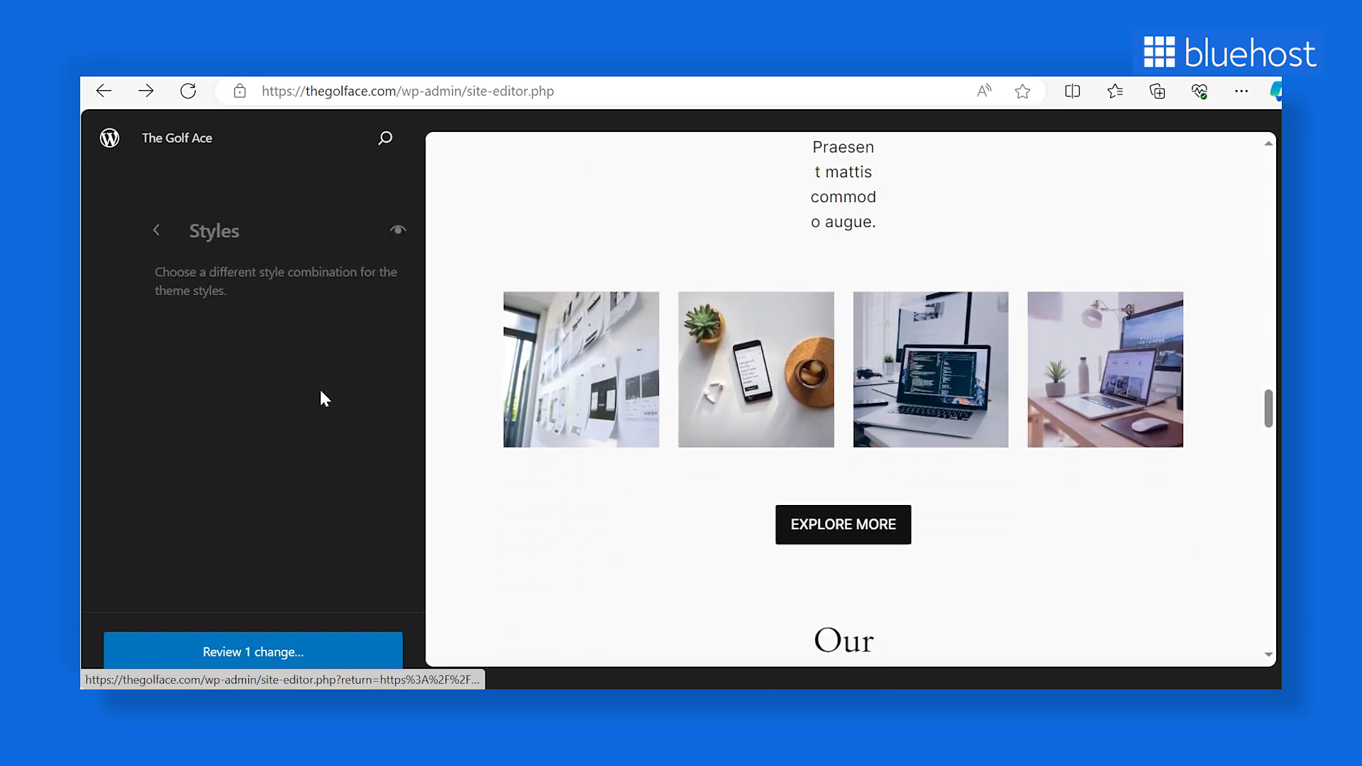
scroll(248, 454, down, 2)
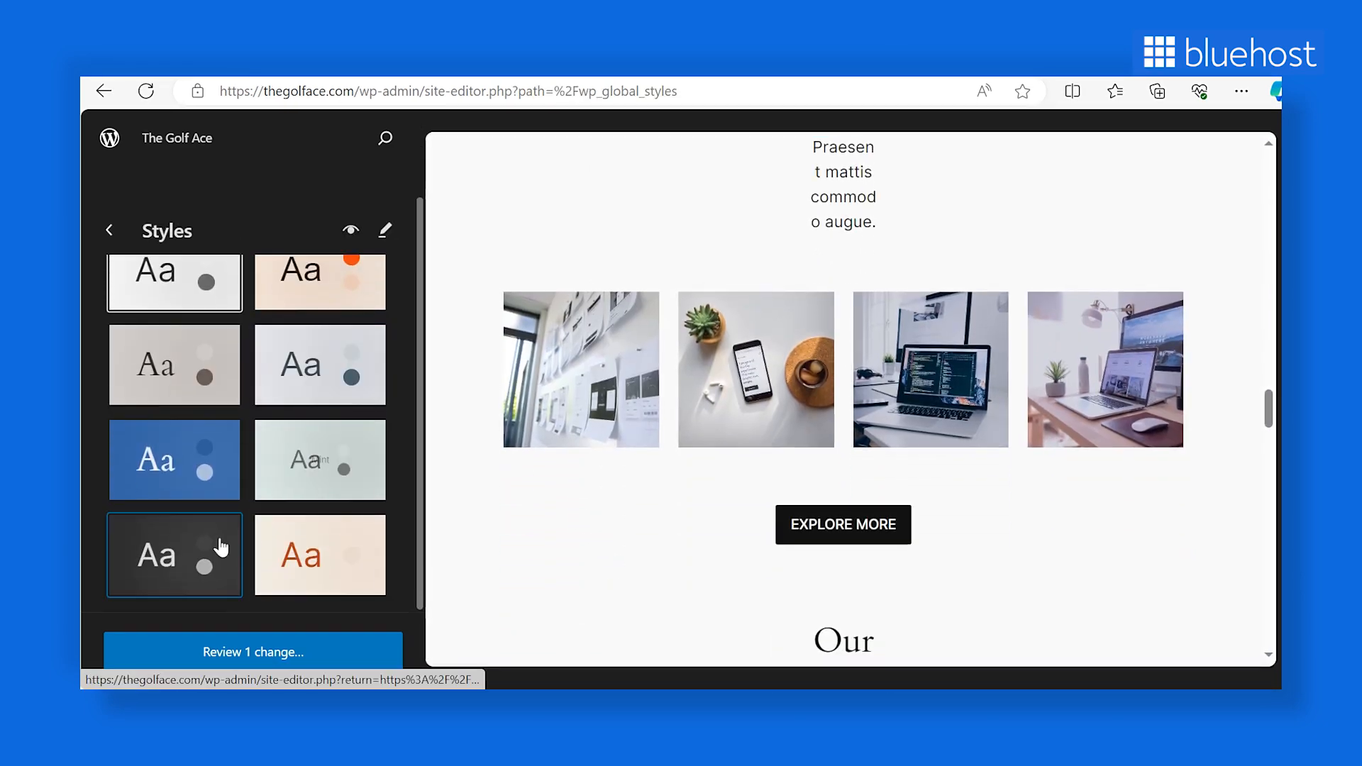
click(165, 567)
scroll(680, 524, down, 5)
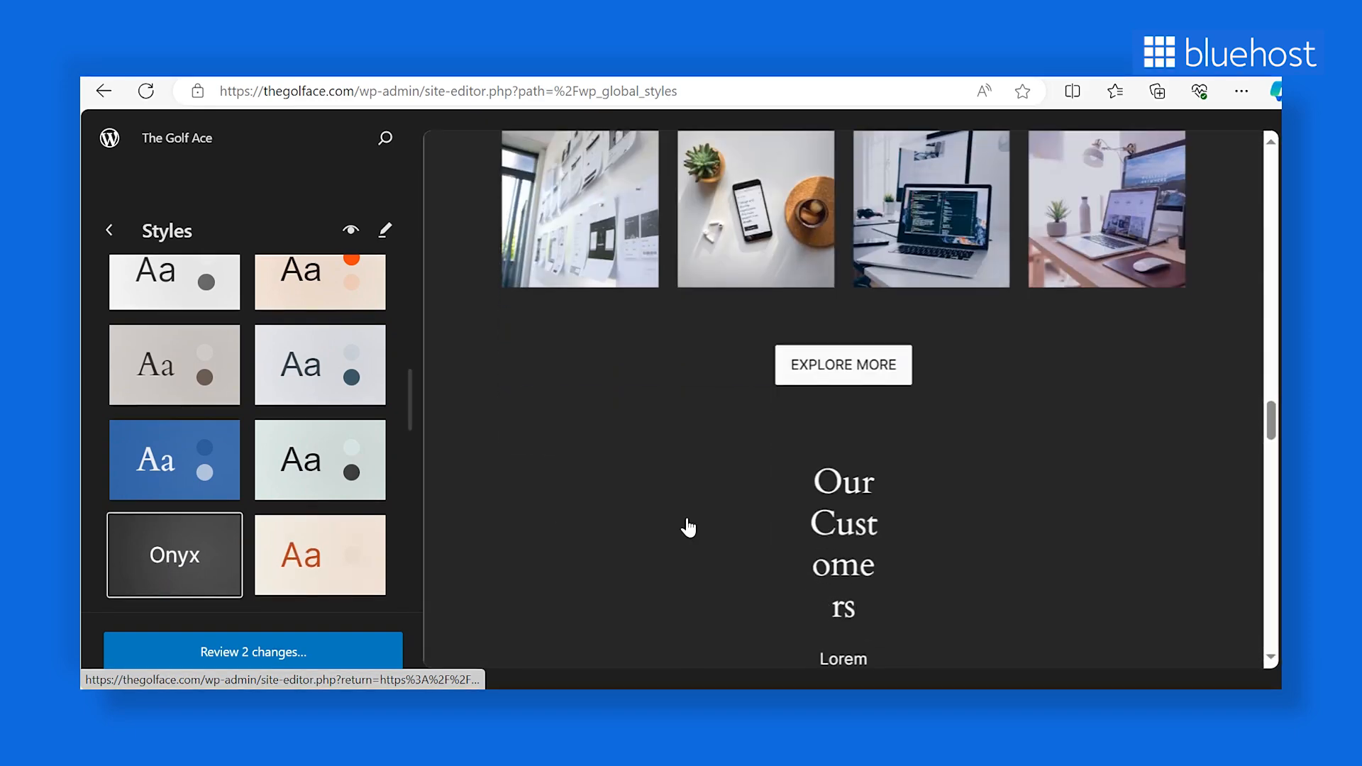
scroll(688, 526, down, 3)
scroll(688, 526, up, 6)
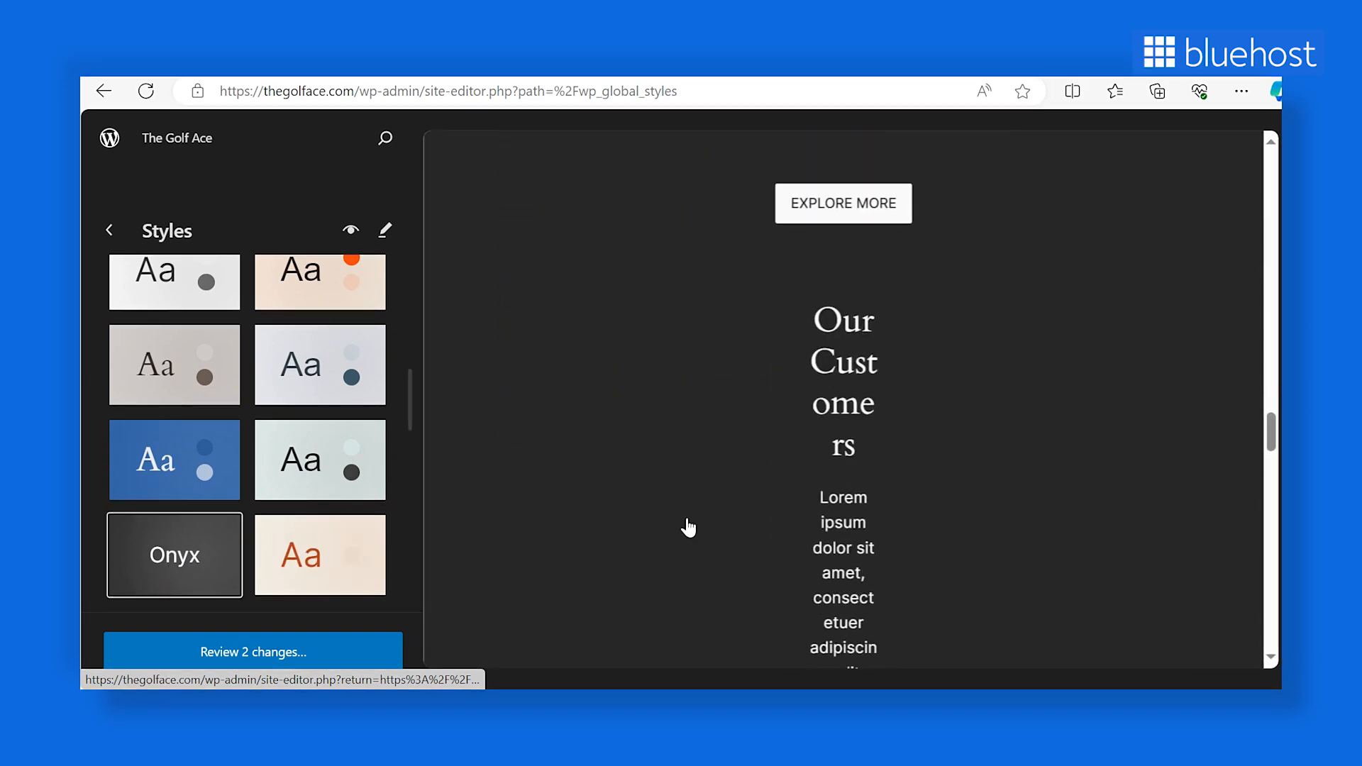
scroll(688, 526, up, 1)
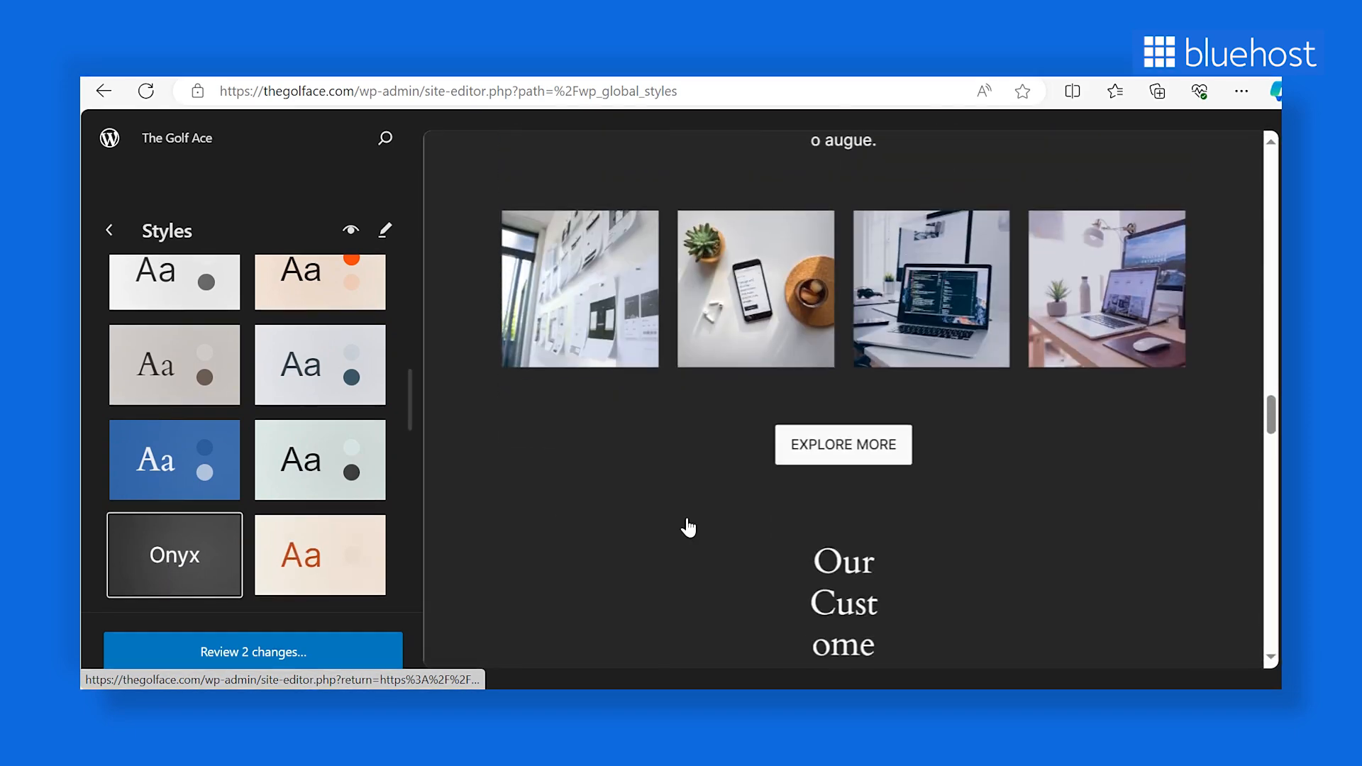
Step: Show the Style Book and examine how the Onyx style looks on the individual block types
click(350, 232)
scroll(639, 419, down, 3)
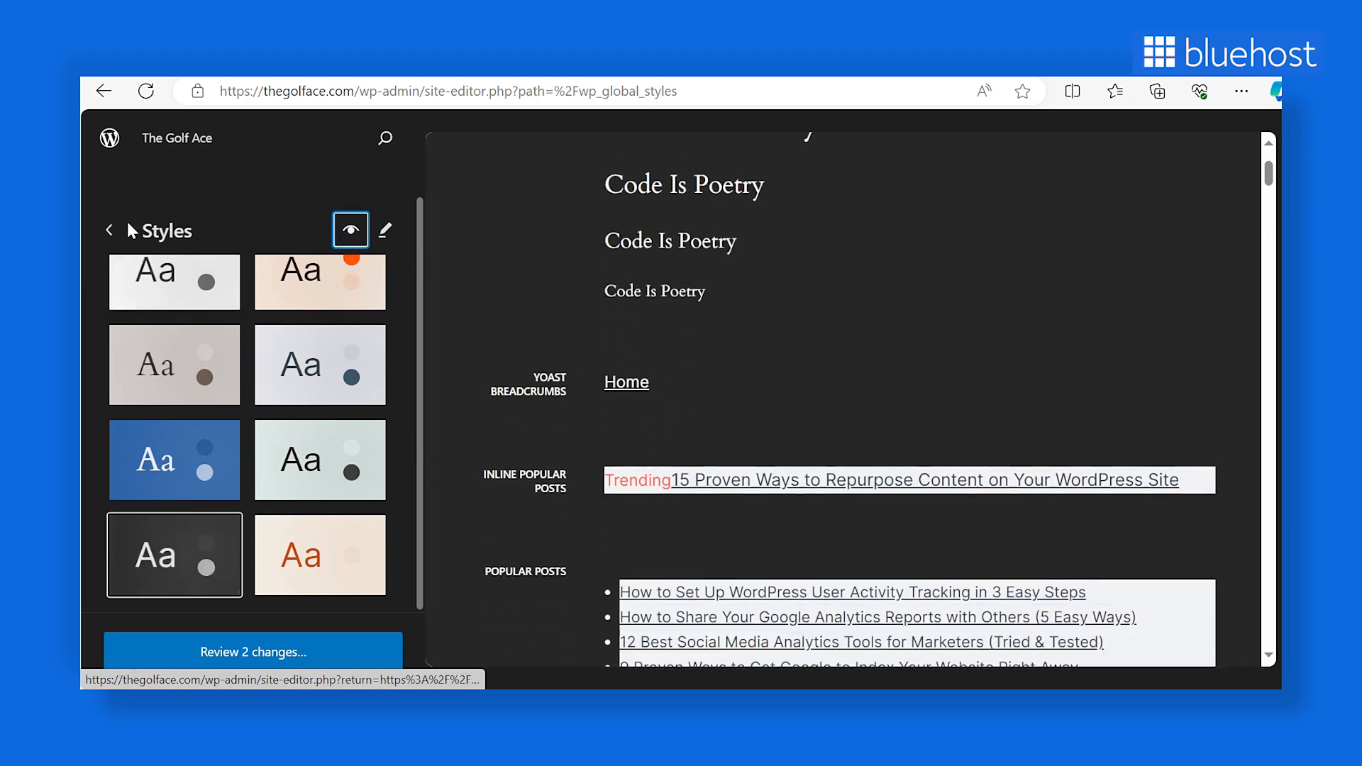
scroll(567, 390, down, 8)
scroll(585, 397, down, 3)
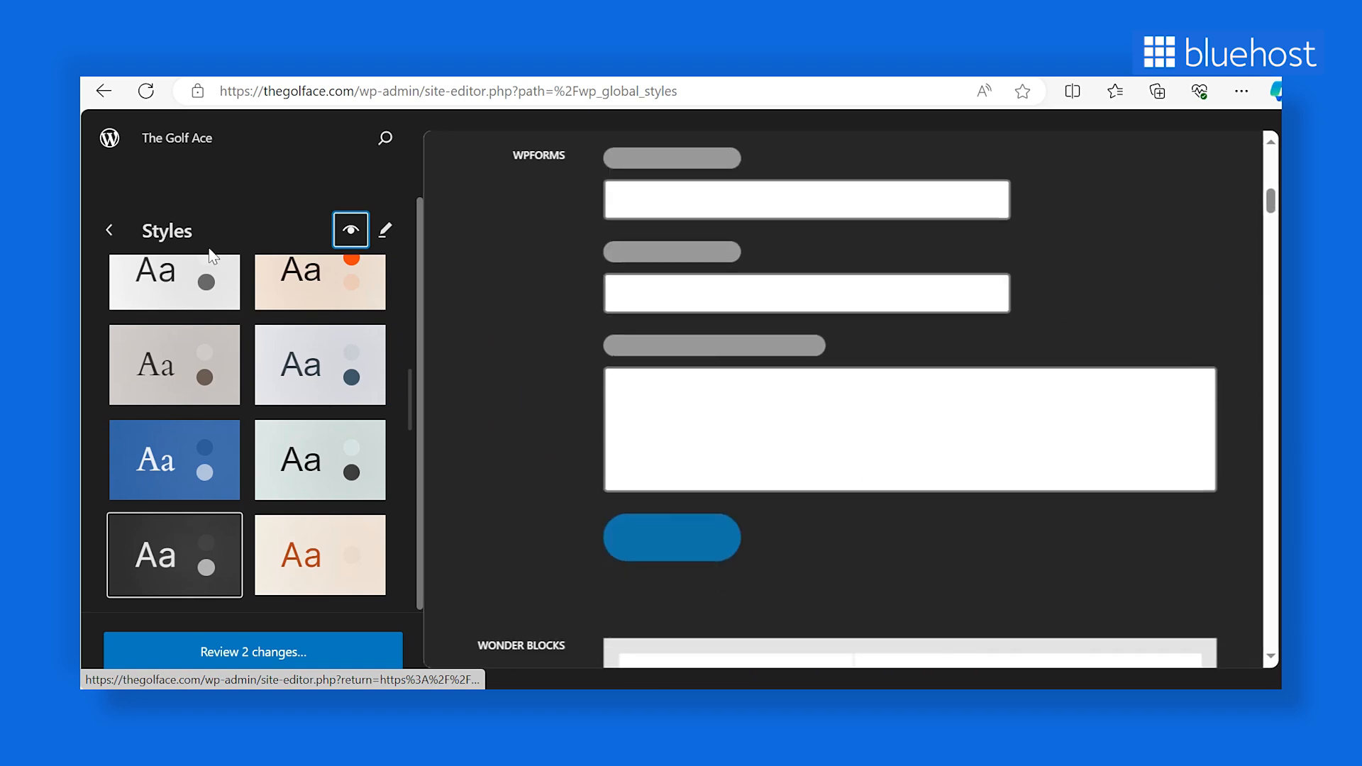
Step: Go from the styles to the site's pattern library and browse the list of all patterns
click(109, 230)
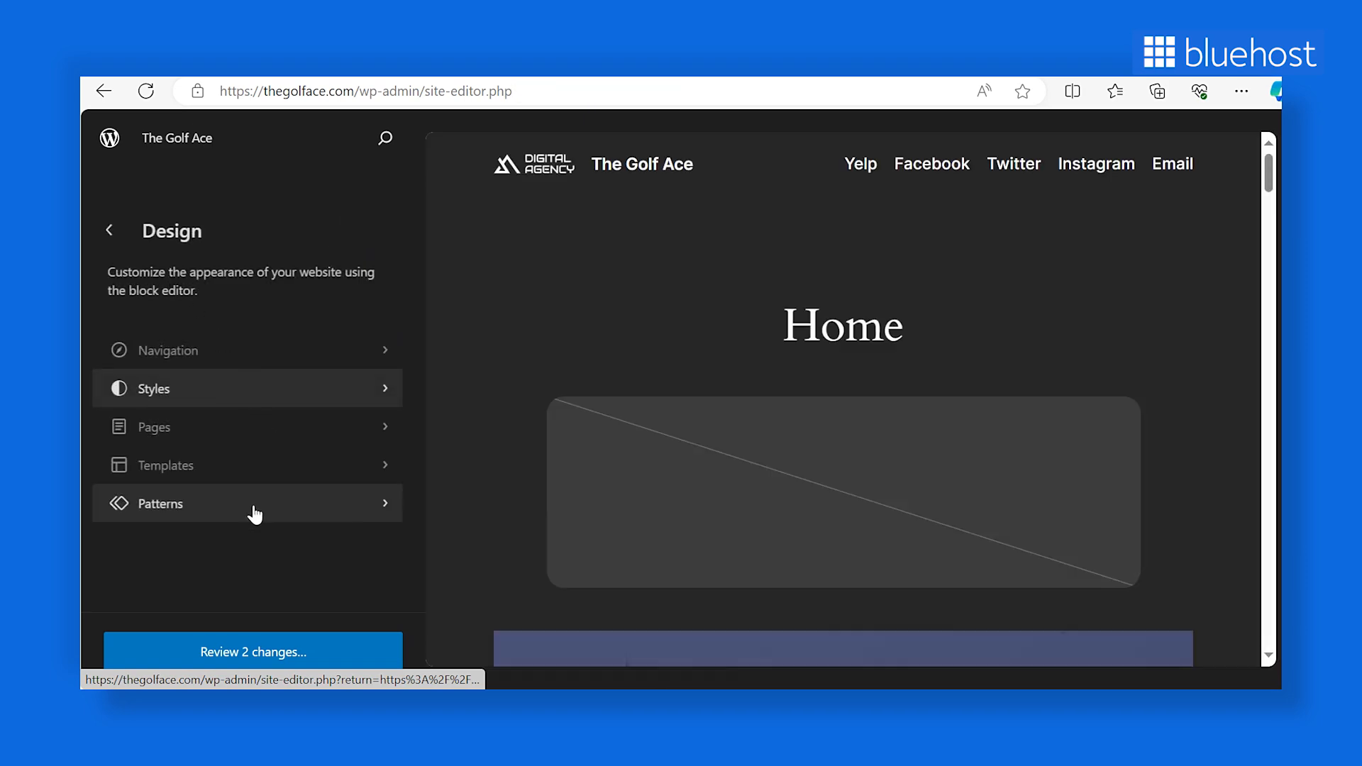
click(254, 504)
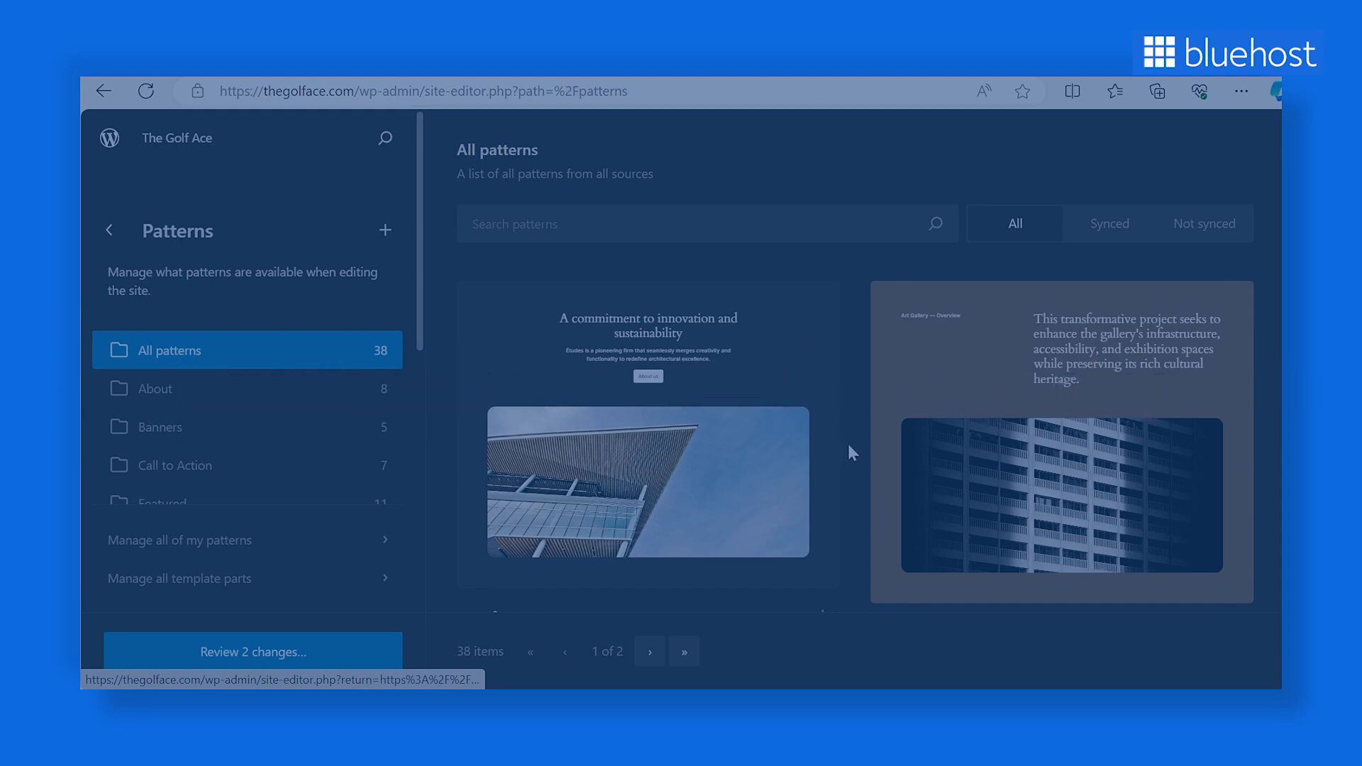
scroll(846, 441, down, 5)
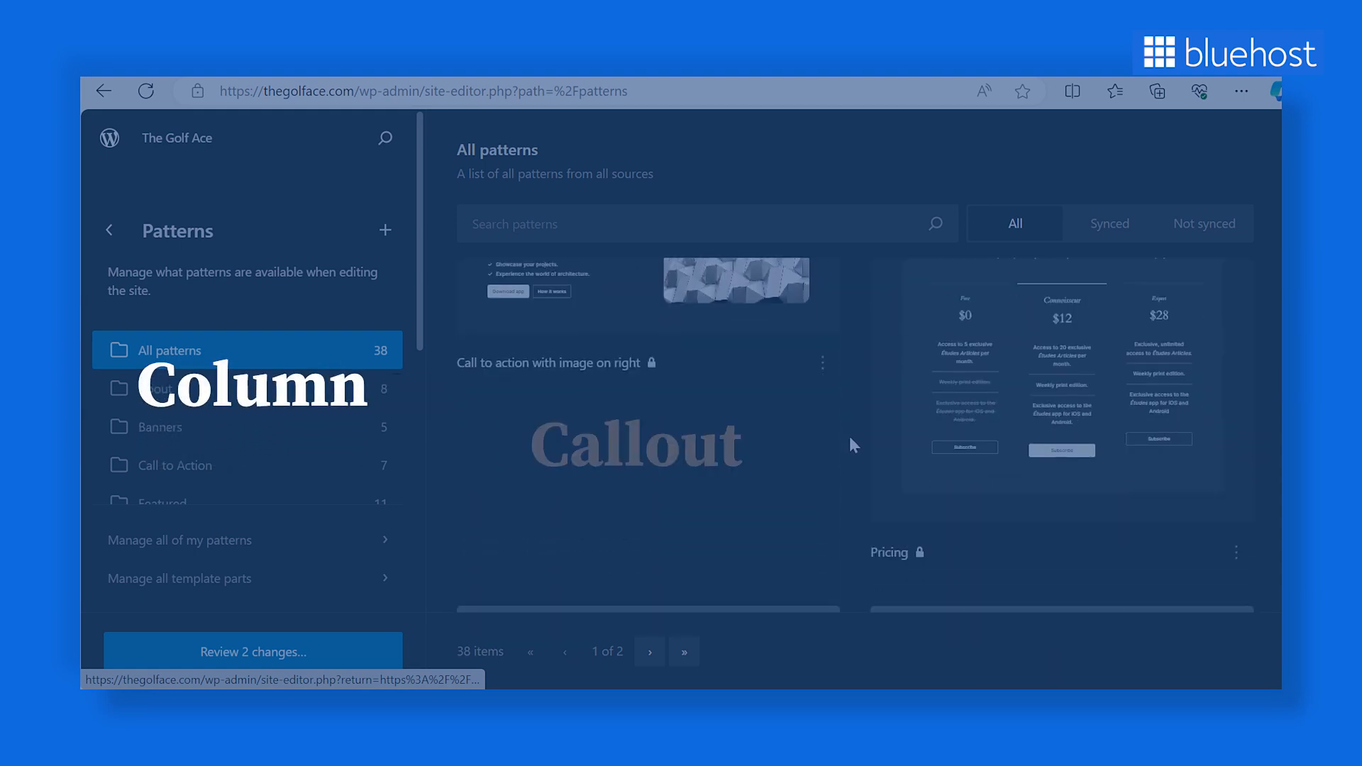
scroll(851, 438, down, 8)
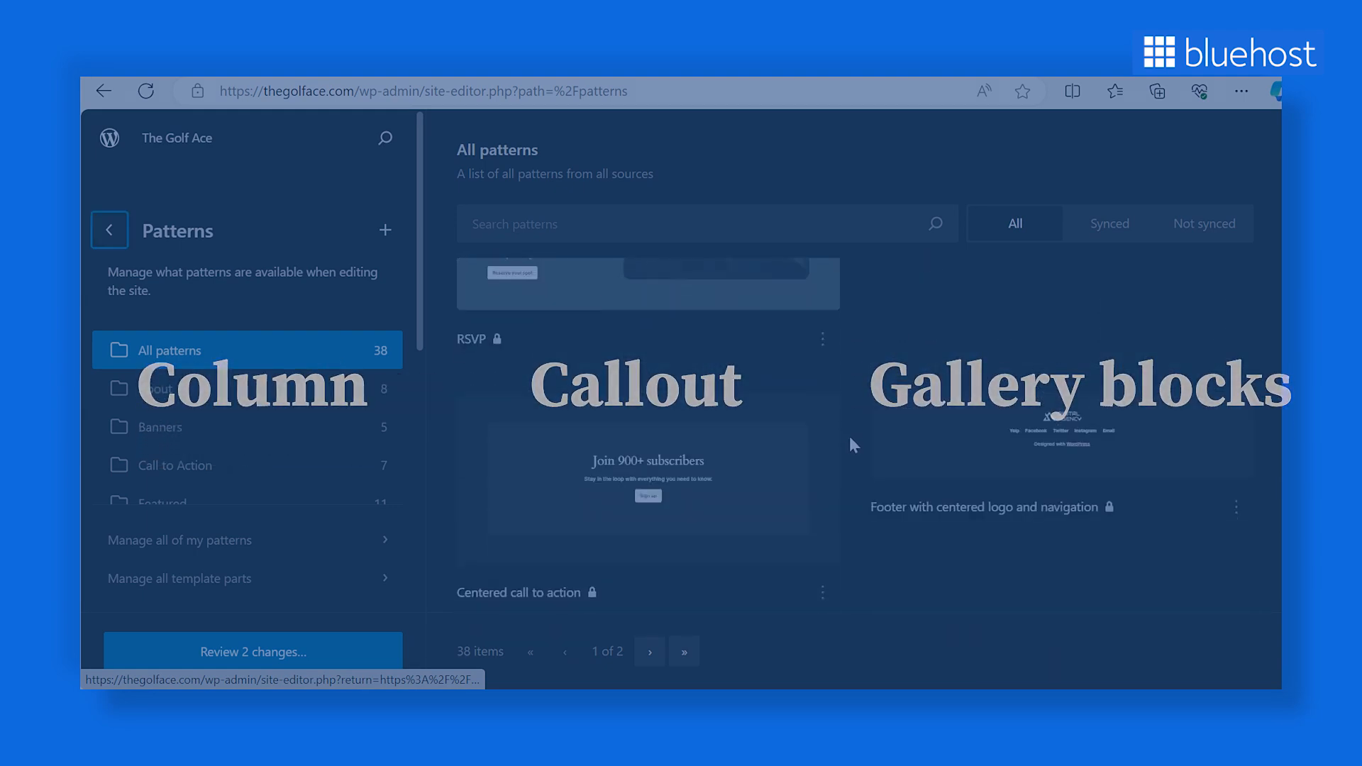
scroll(850, 438, down, 3)
scroll(850, 438, up, 4)
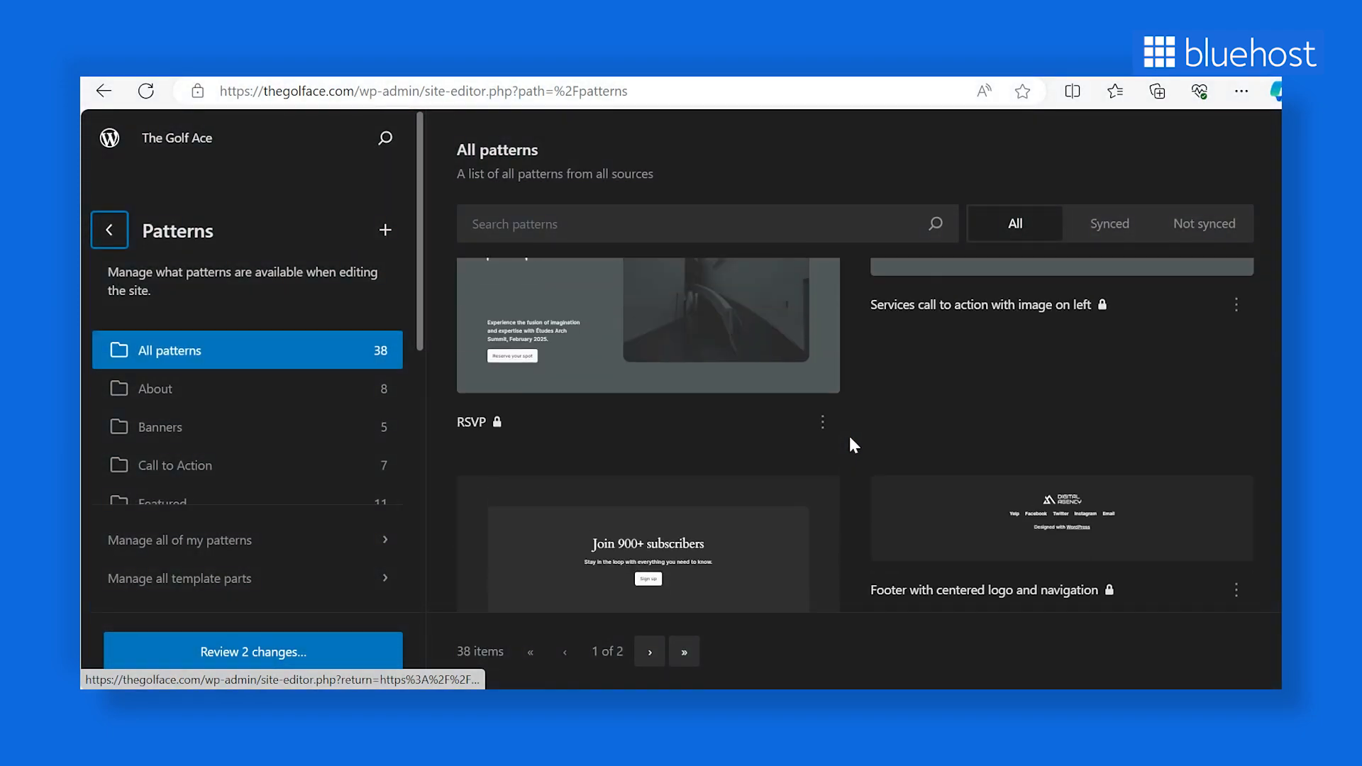
scroll(848, 432, up, 5)
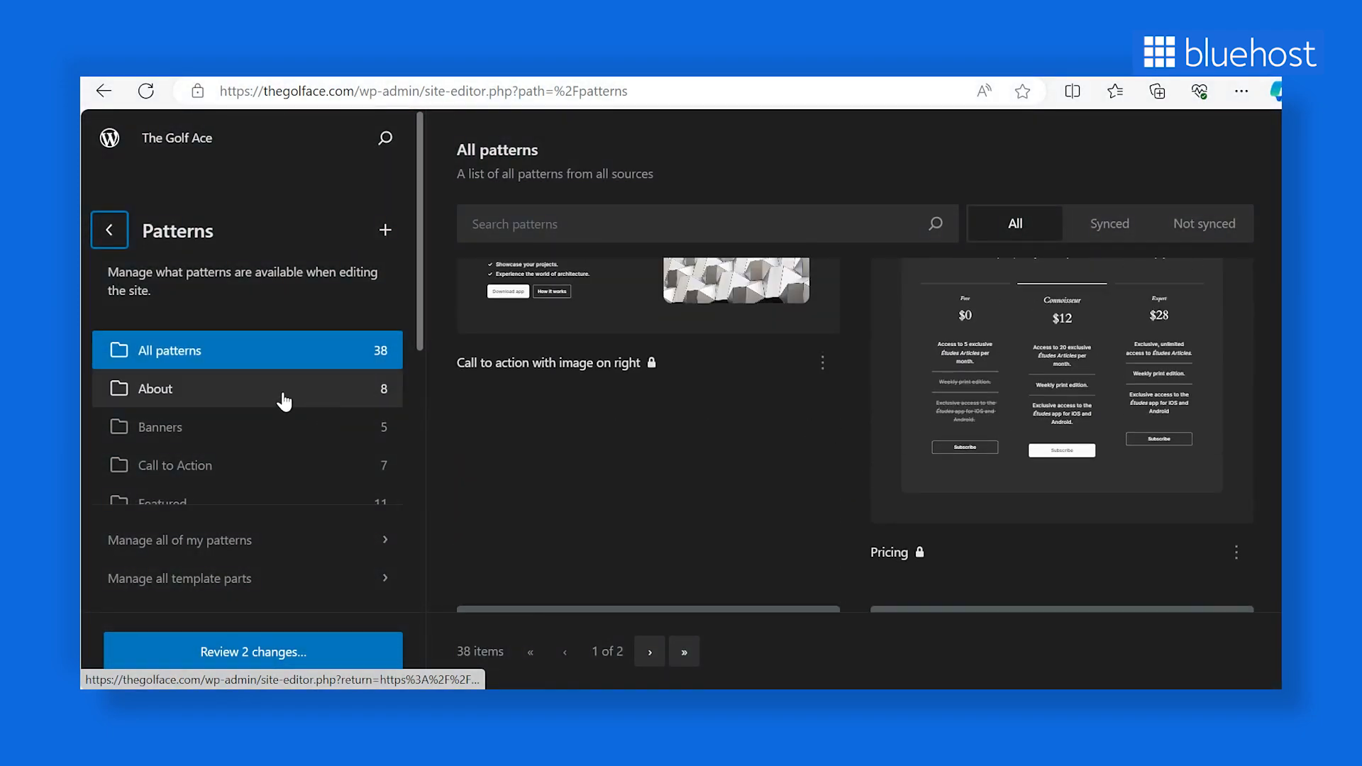
Step: Browse the patterns in the About and Portfolio categories
click(283, 401)
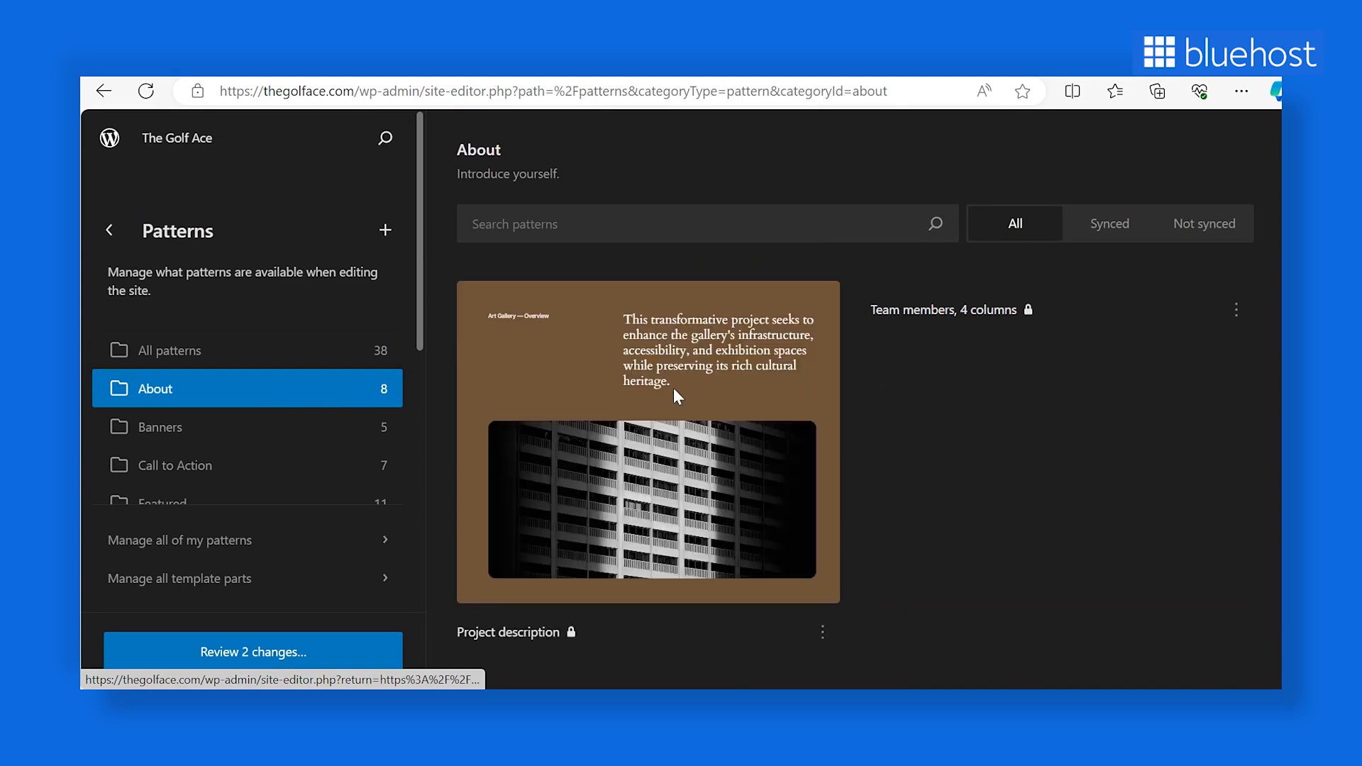
scroll(273, 426, down, 3)
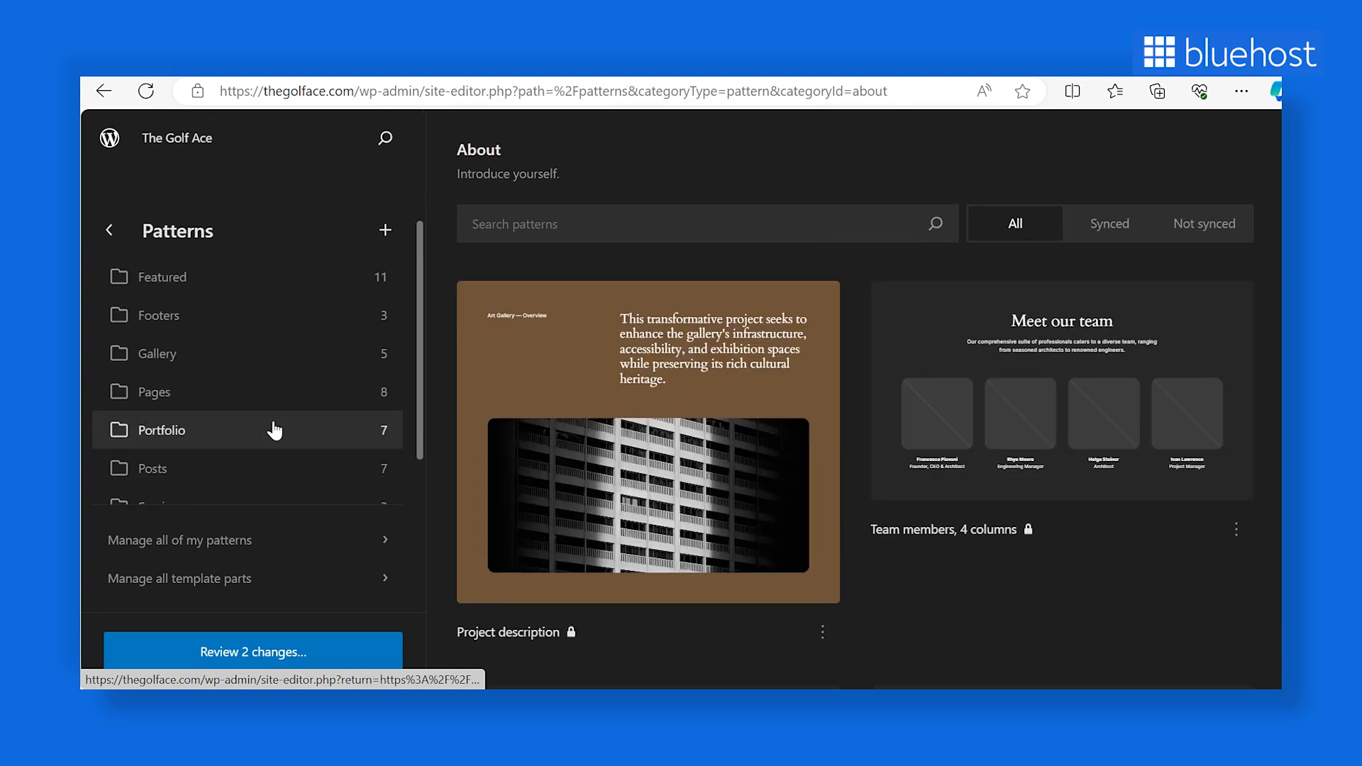
click(272, 431)
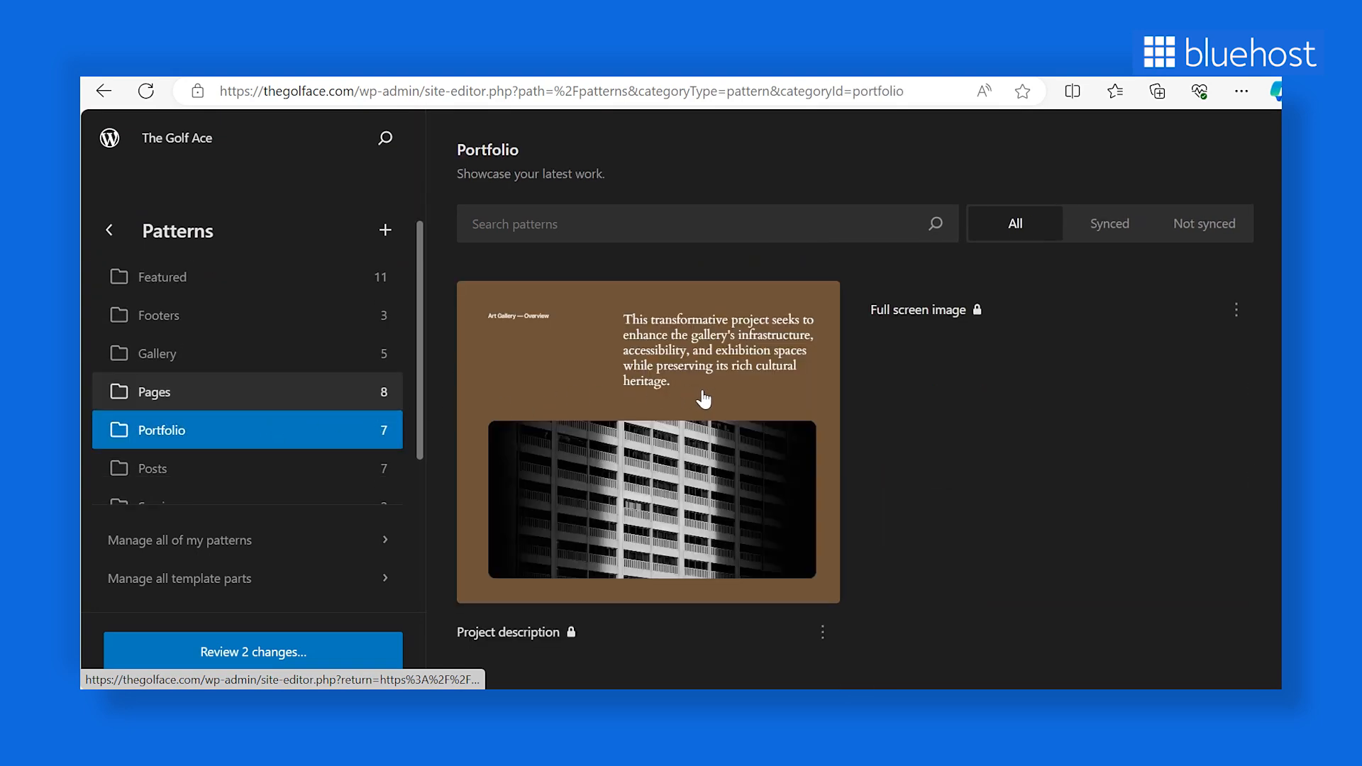
scroll(703, 399, down, 4)
scroll(702, 395, up, 4)
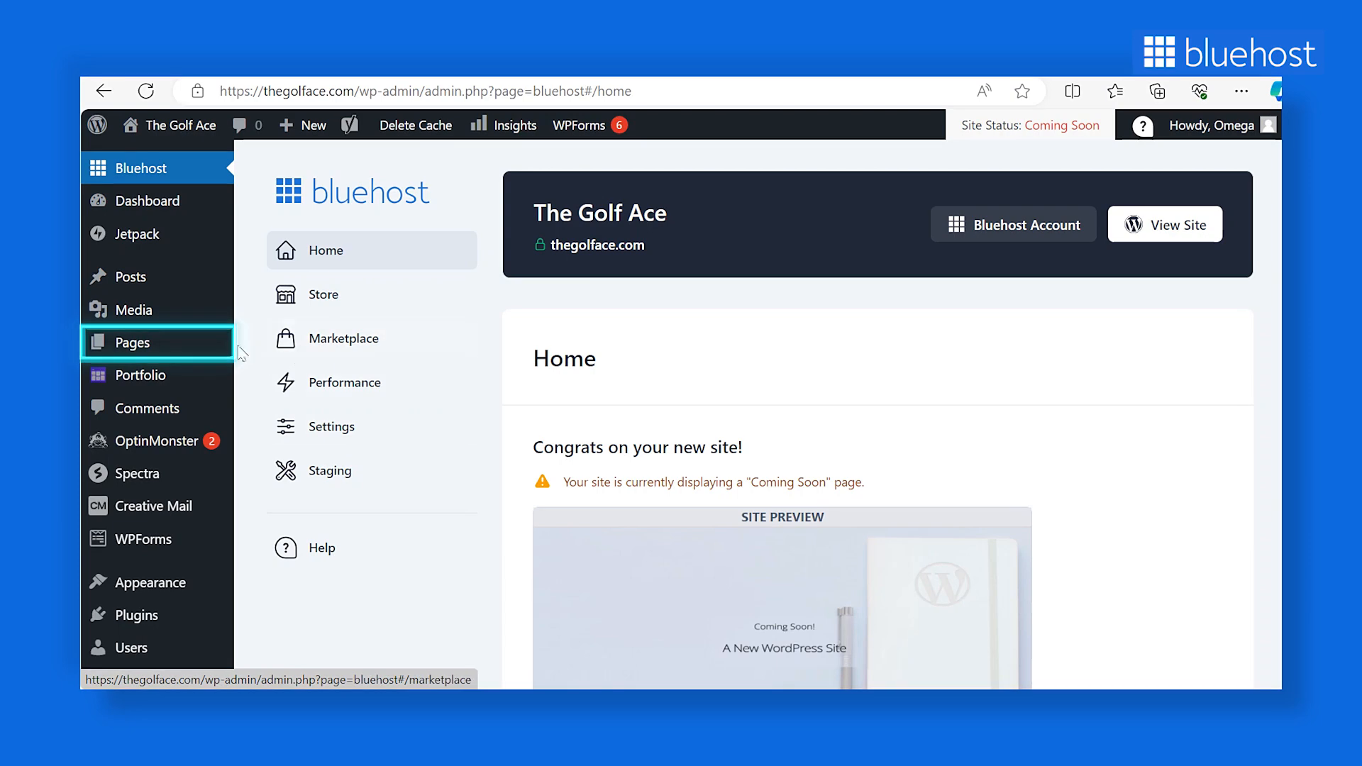
Step: Open the Home front page for editing from the list of all pages
mouse_move(167, 344)
click(282, 346)
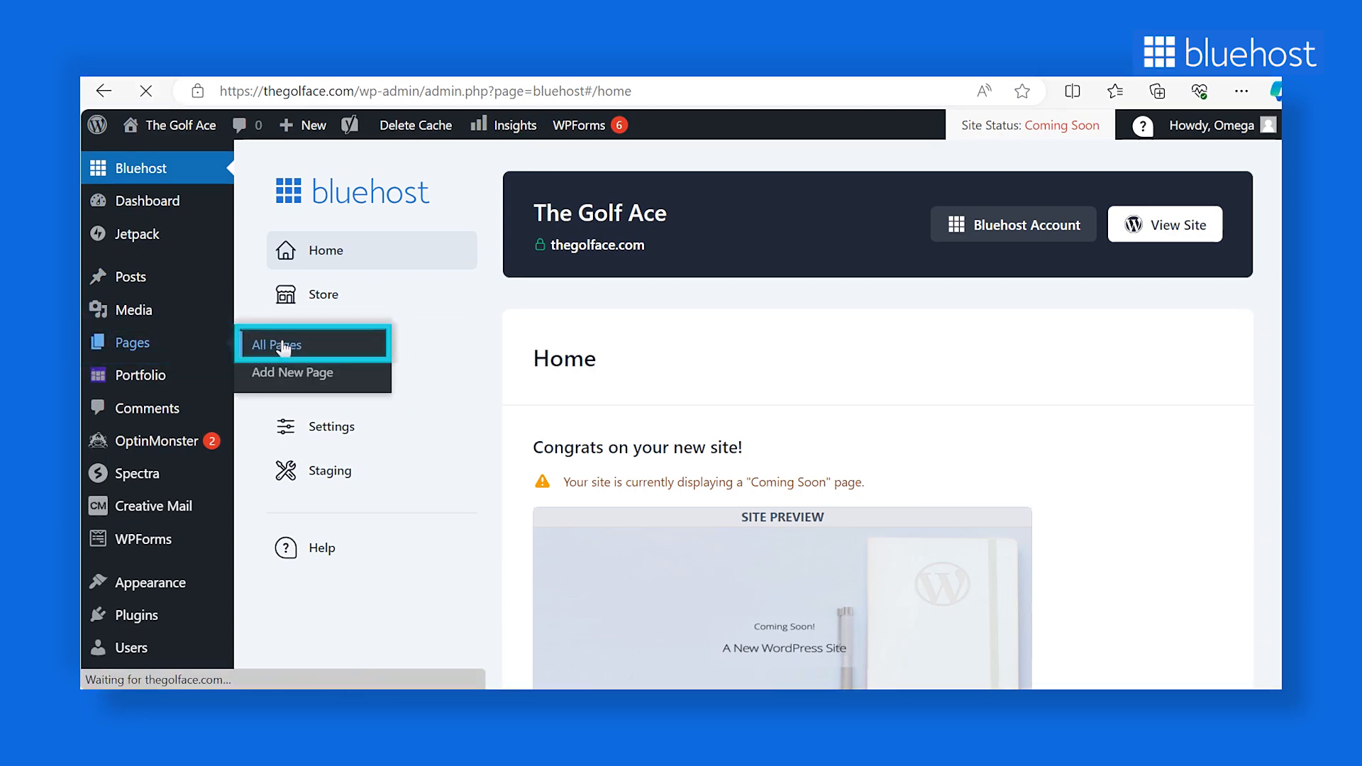
scroll(364, 383, down, 5)
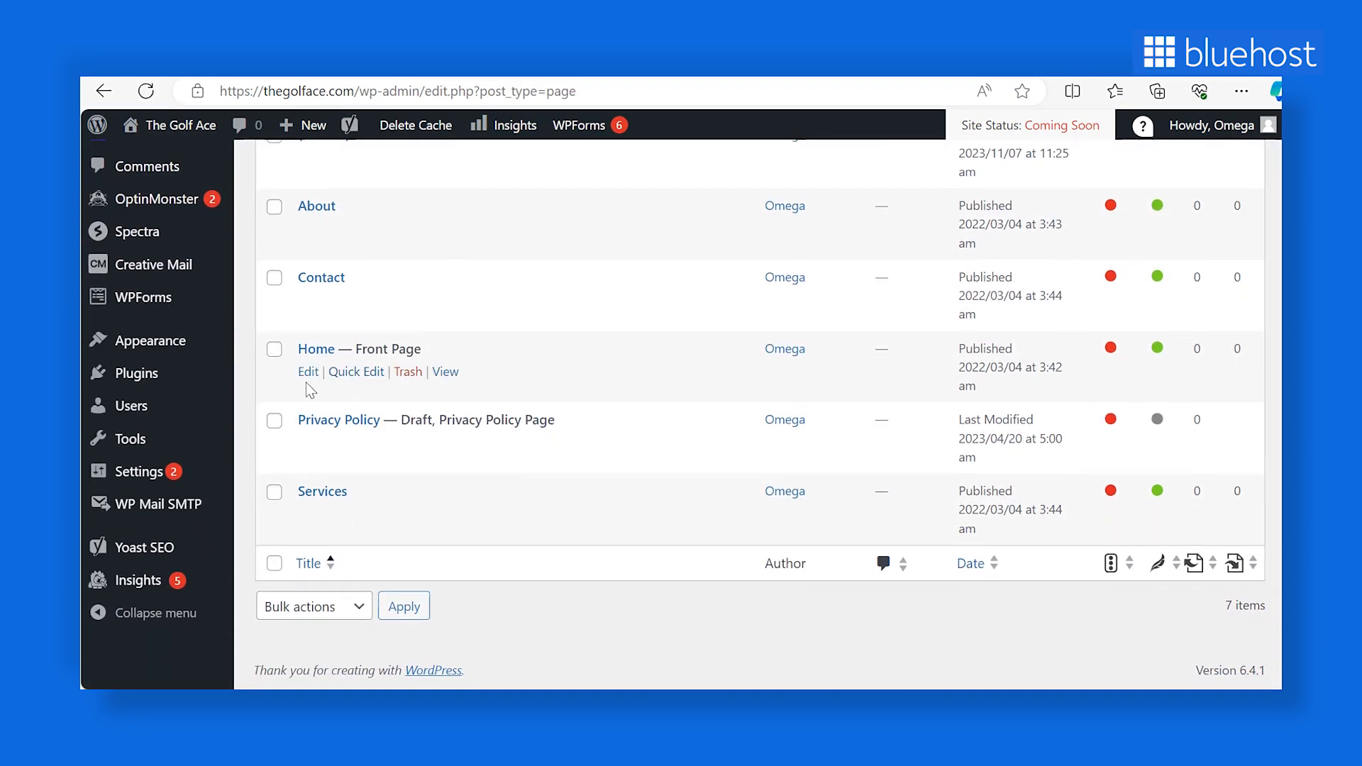
click(307, 373)
Step: Rename the group block containing "Would you like to start a project with us?" as Footer
scroll(305, 375, down, 20)
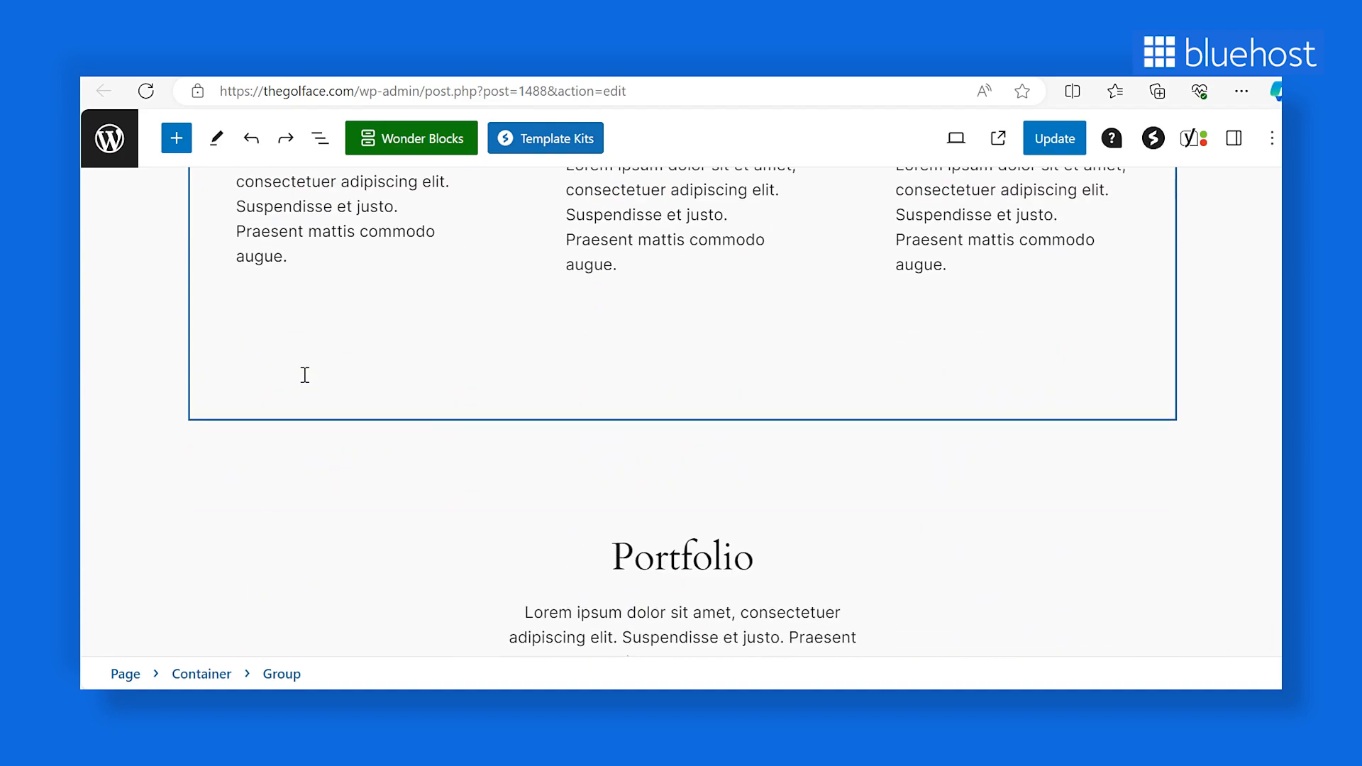
scroll(305, 374, down, 10)
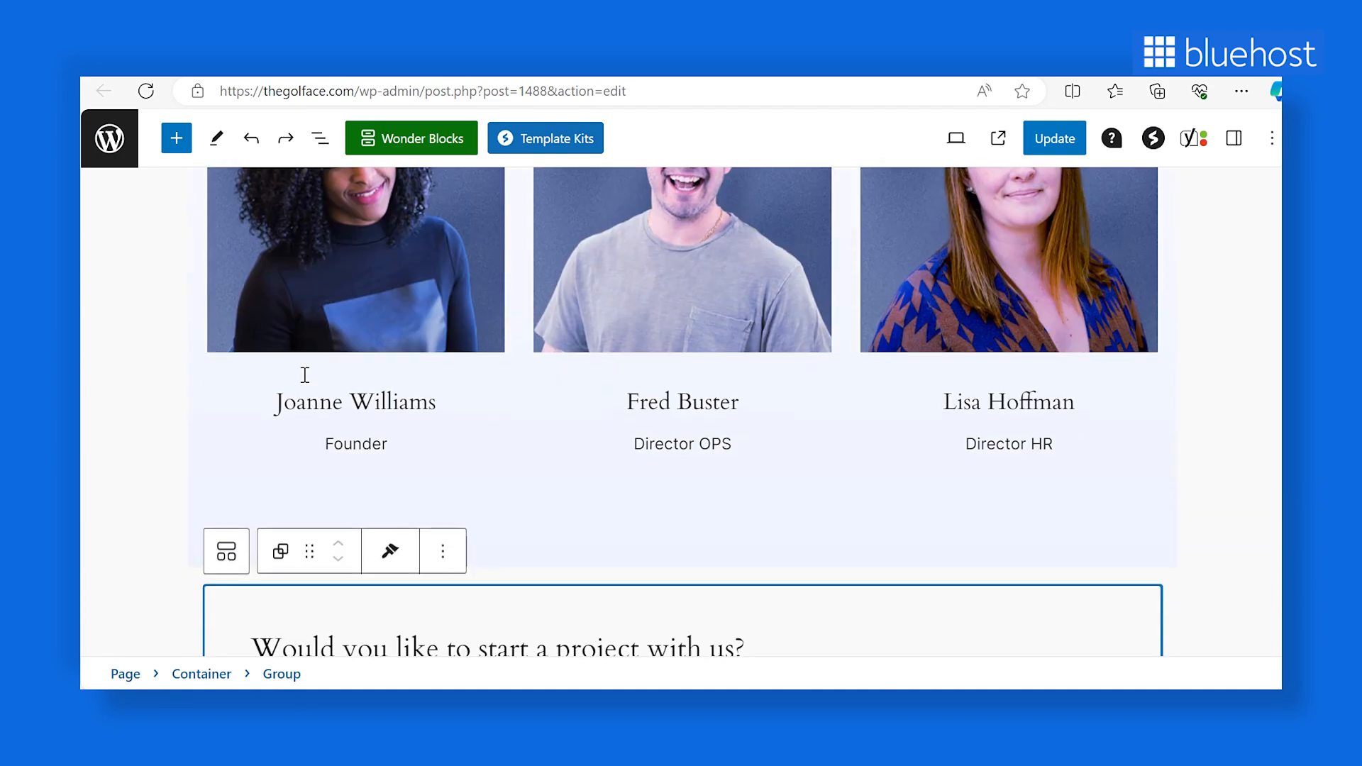
click(471, 377)
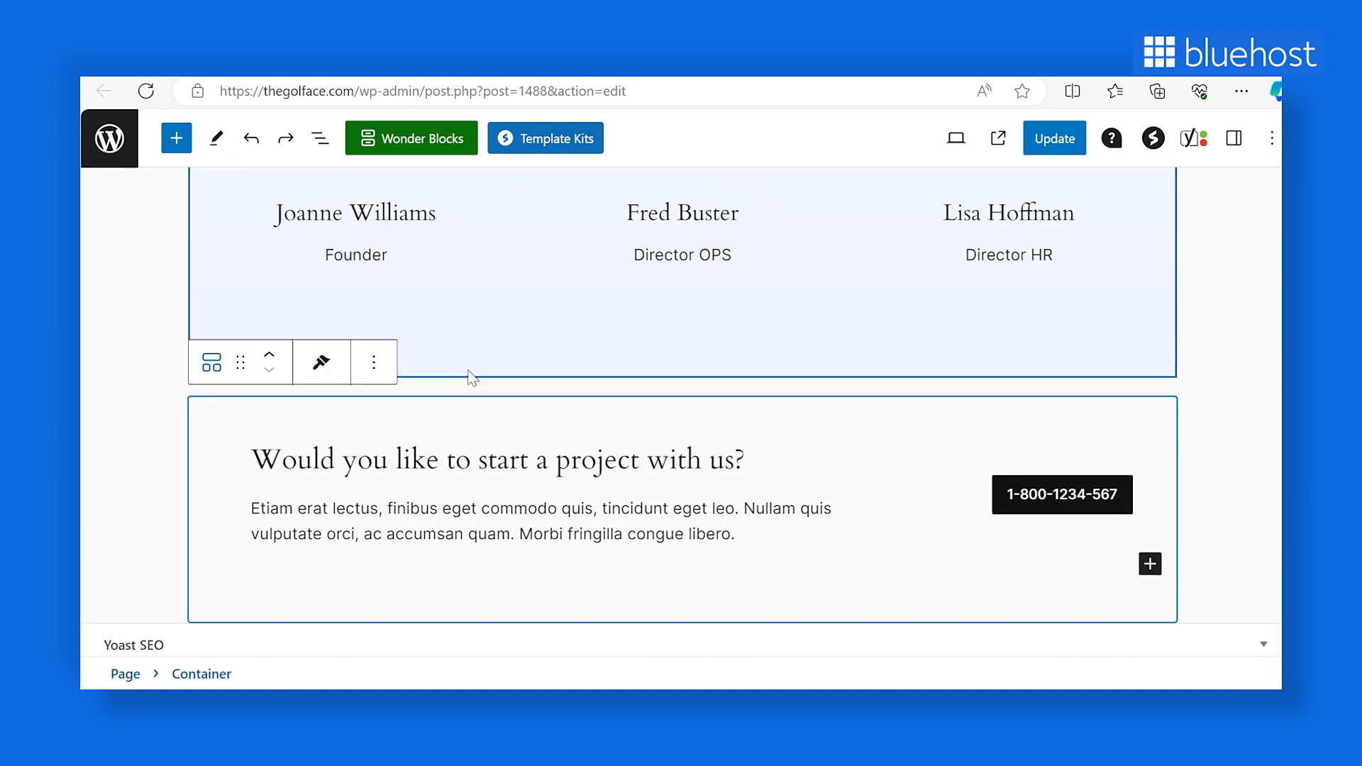
click(459, 395)
click(443, 362)
scroll(523, 496, down, 3)
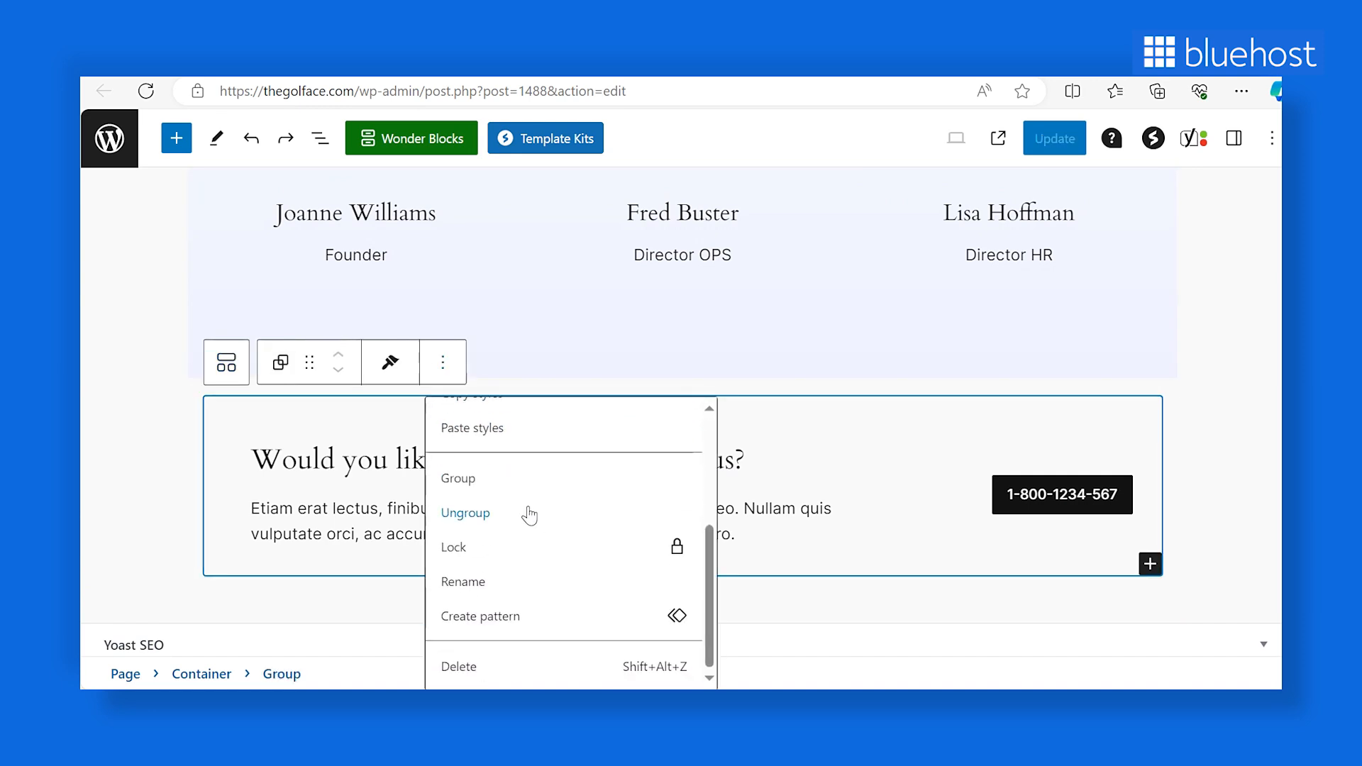
click(528, 580)
text(Footer)
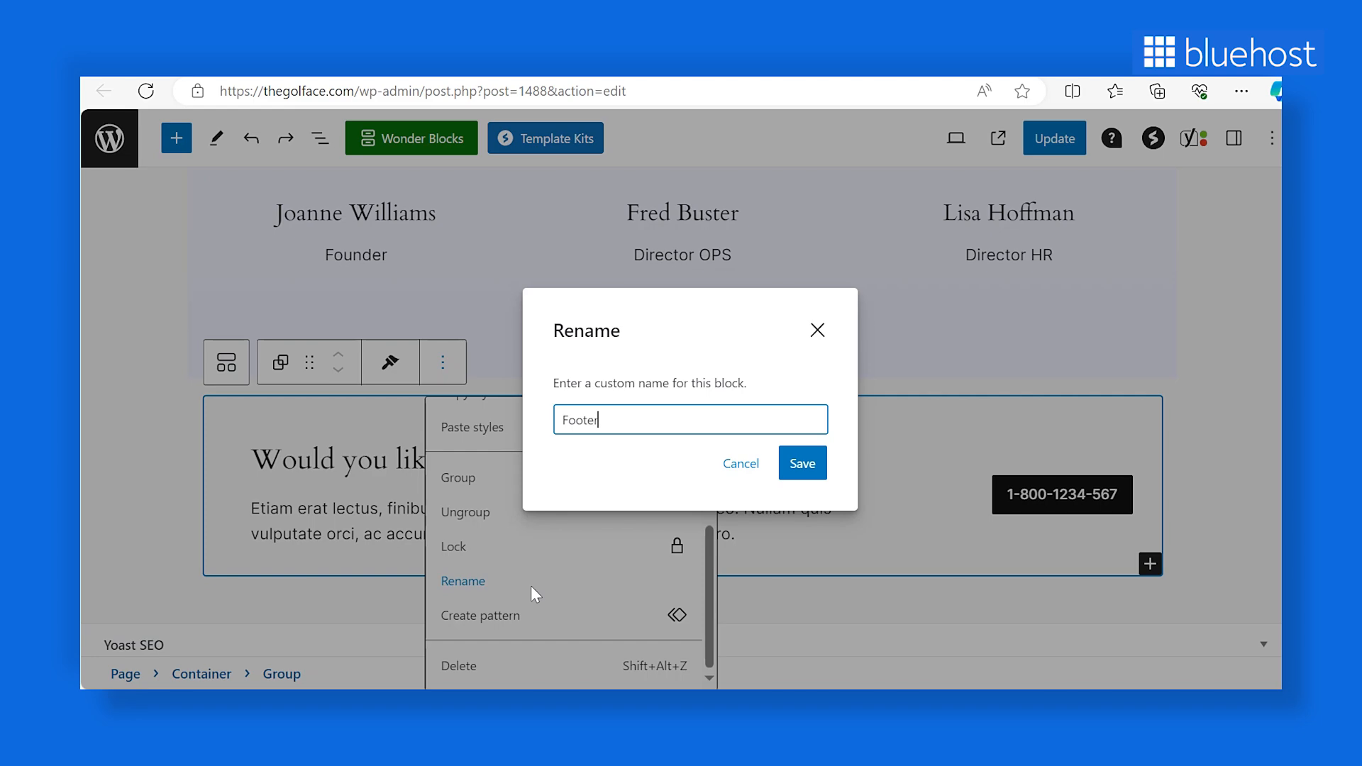
key(Return)
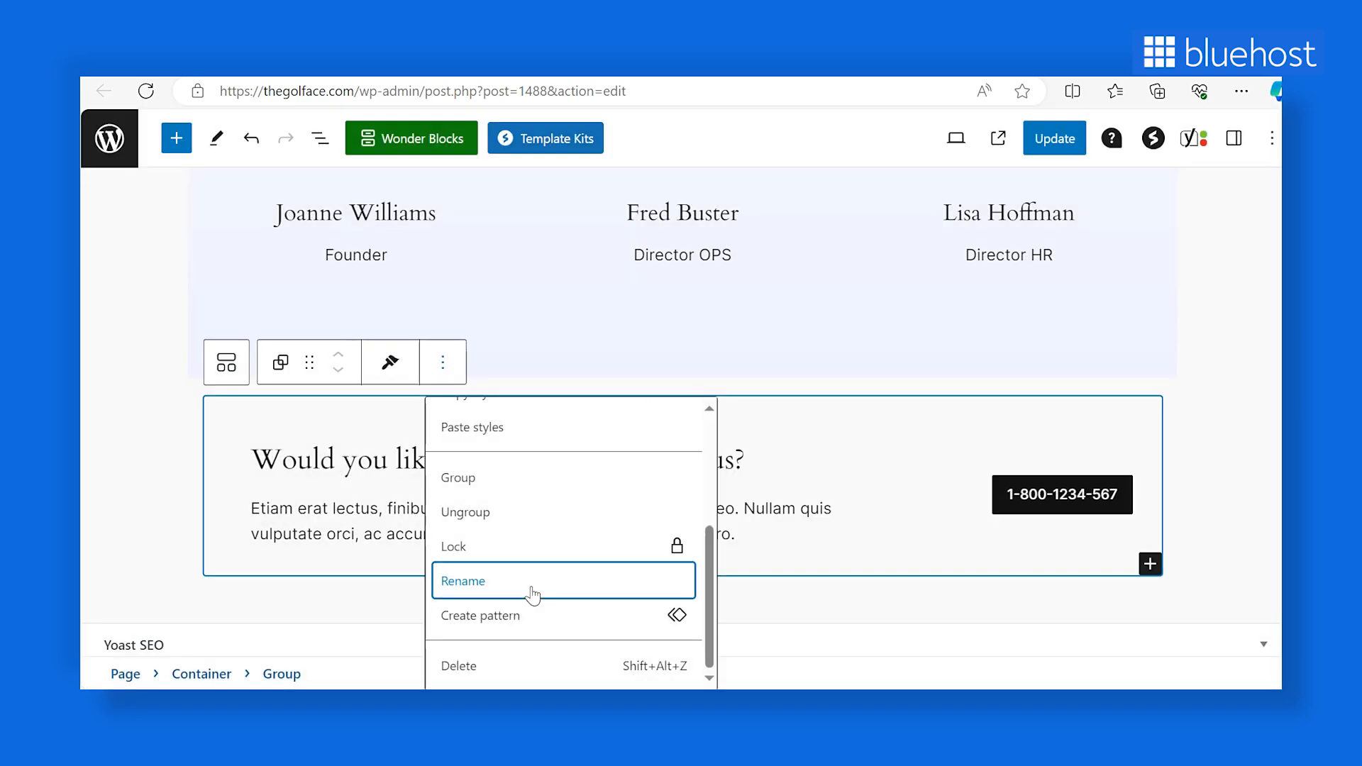
Step: Select the container holding the three Leadership team member cards and wrap it in a group block
scroll(953, 479, up, 7)
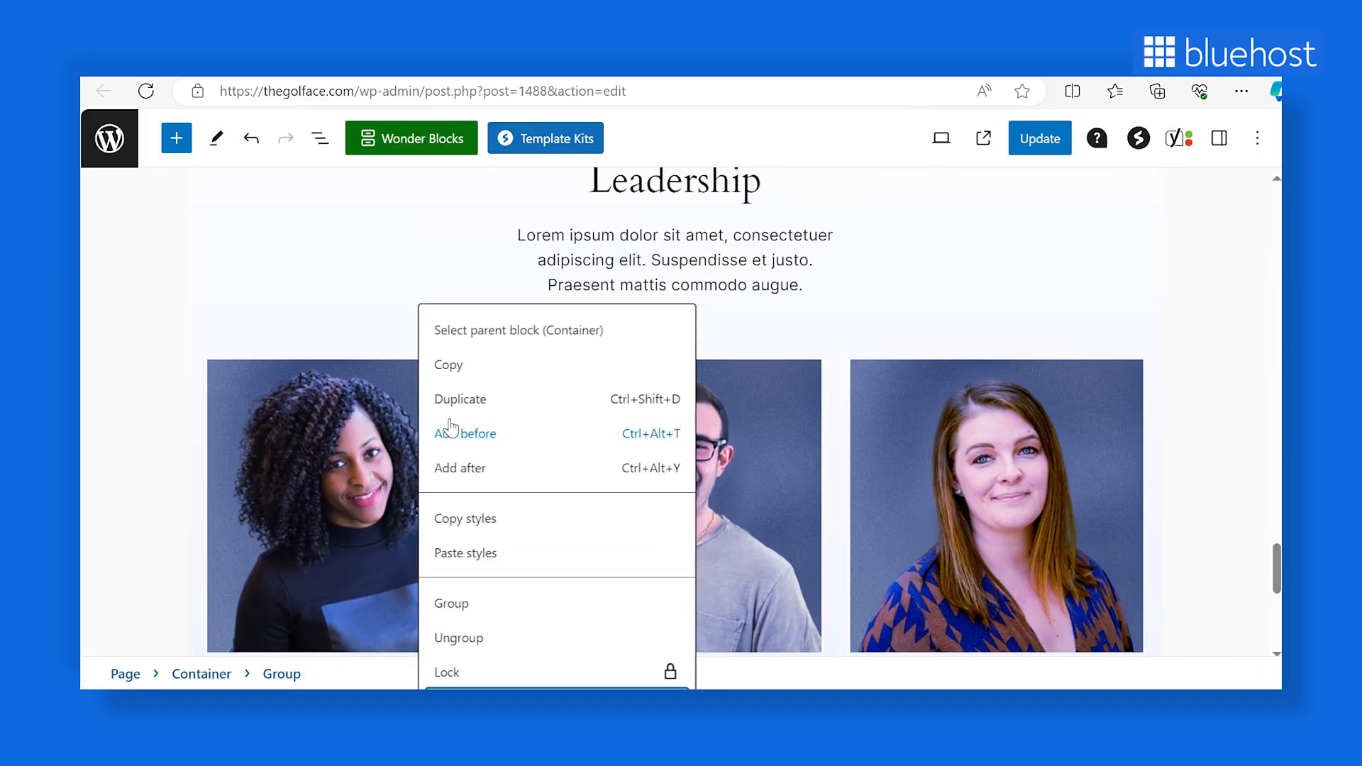
click(372, 354)
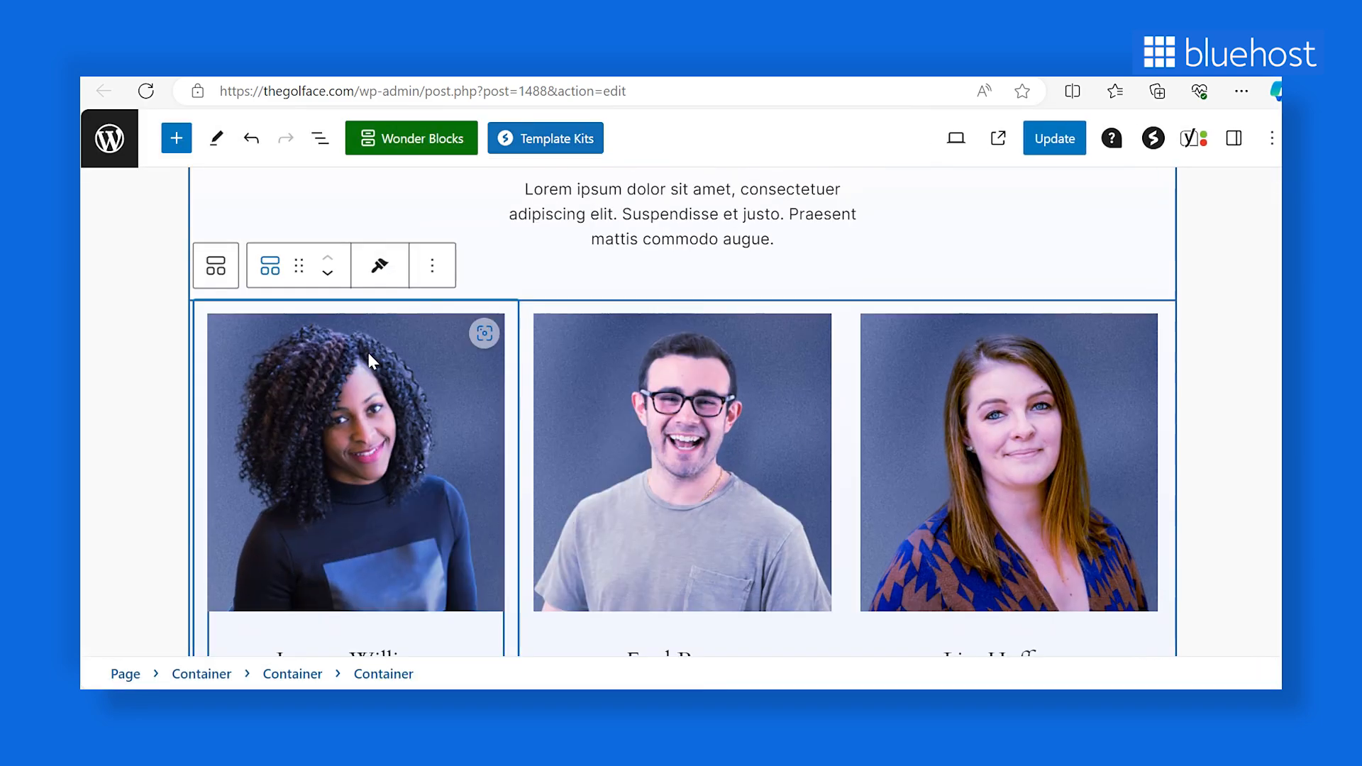
click(544, 298)
scroll(530, 283, down, 1)
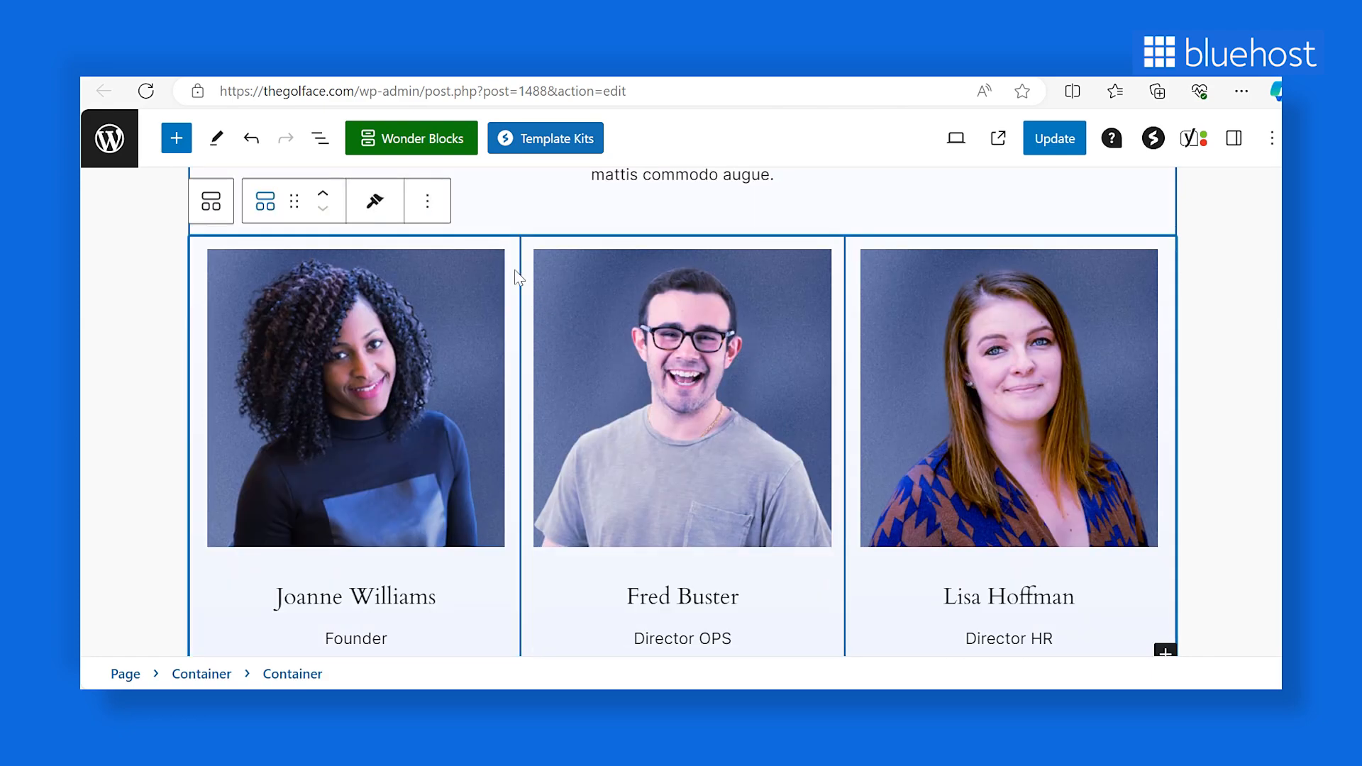
click(427, 200)
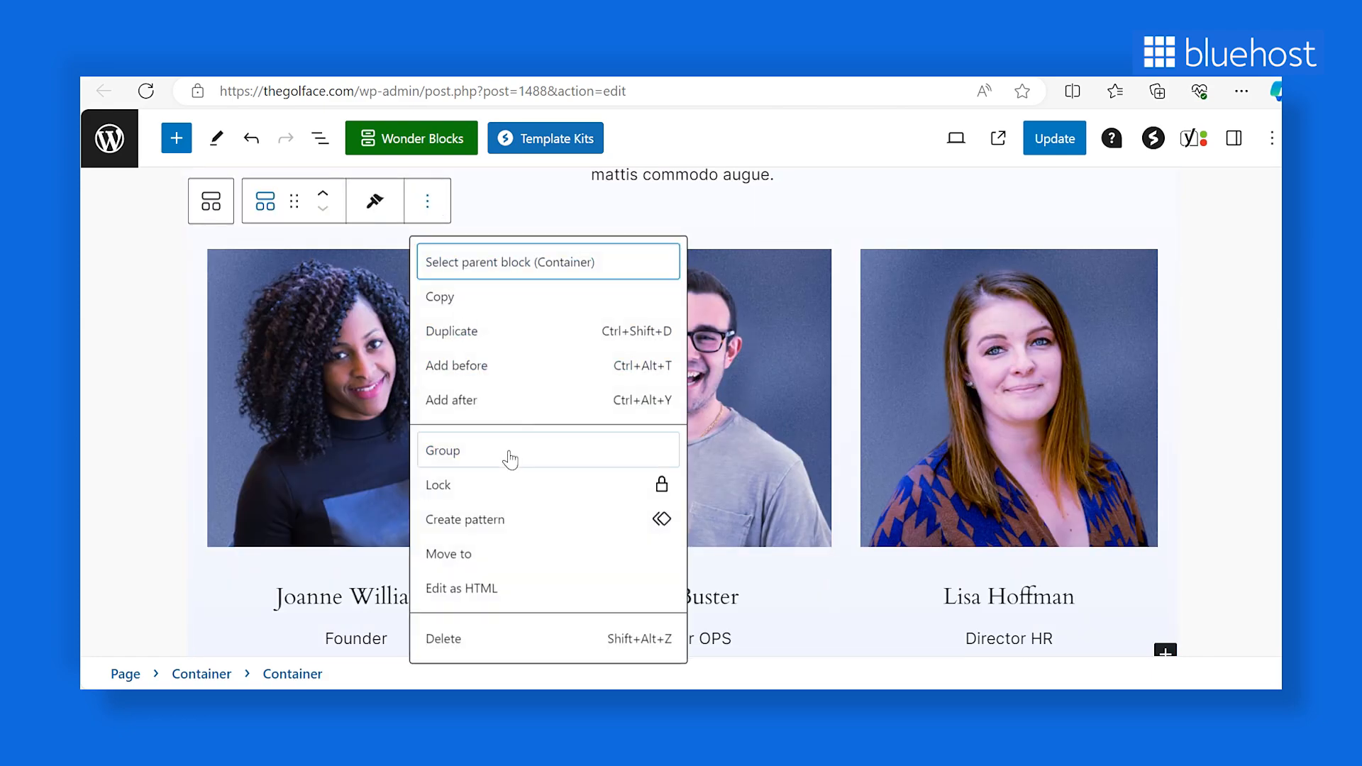
click(510, 459)
scroll(541, 454, down, 3)
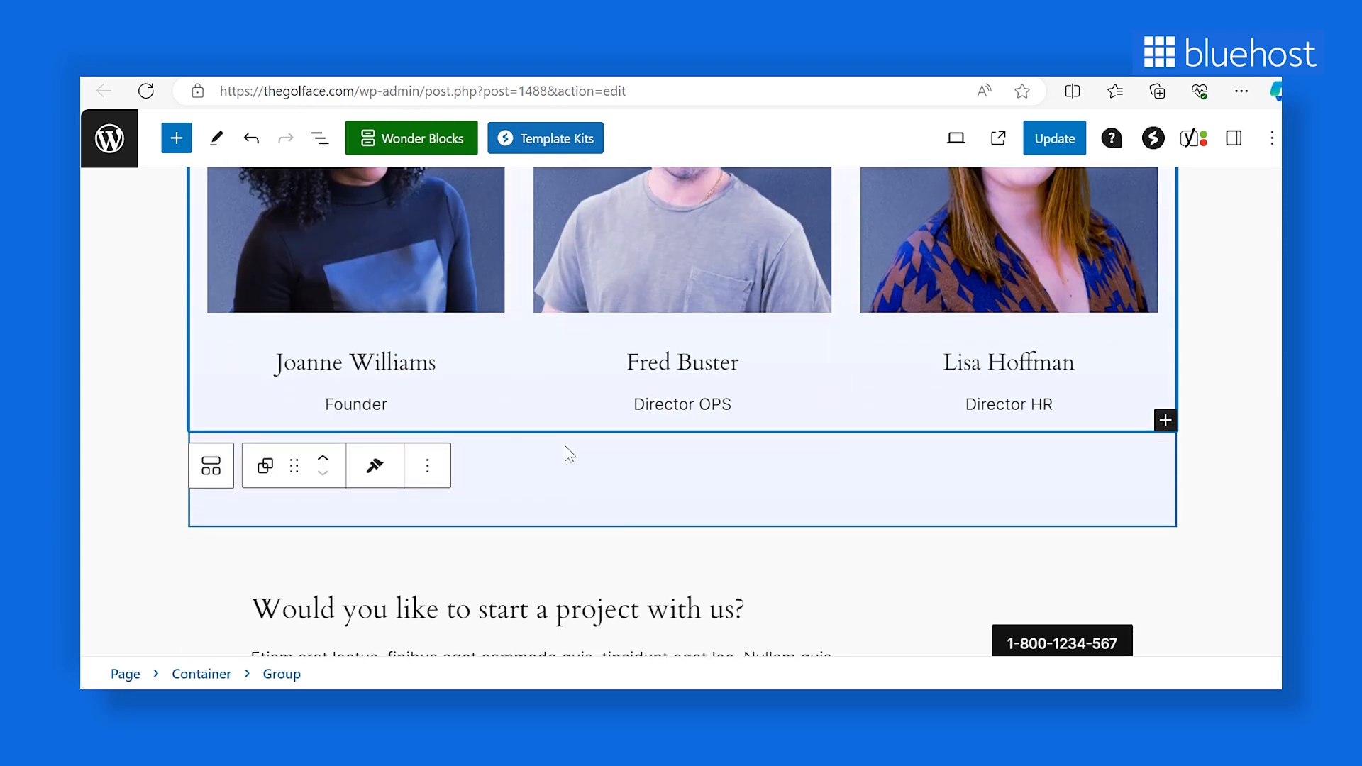
scroll(564, 445, up, 8)
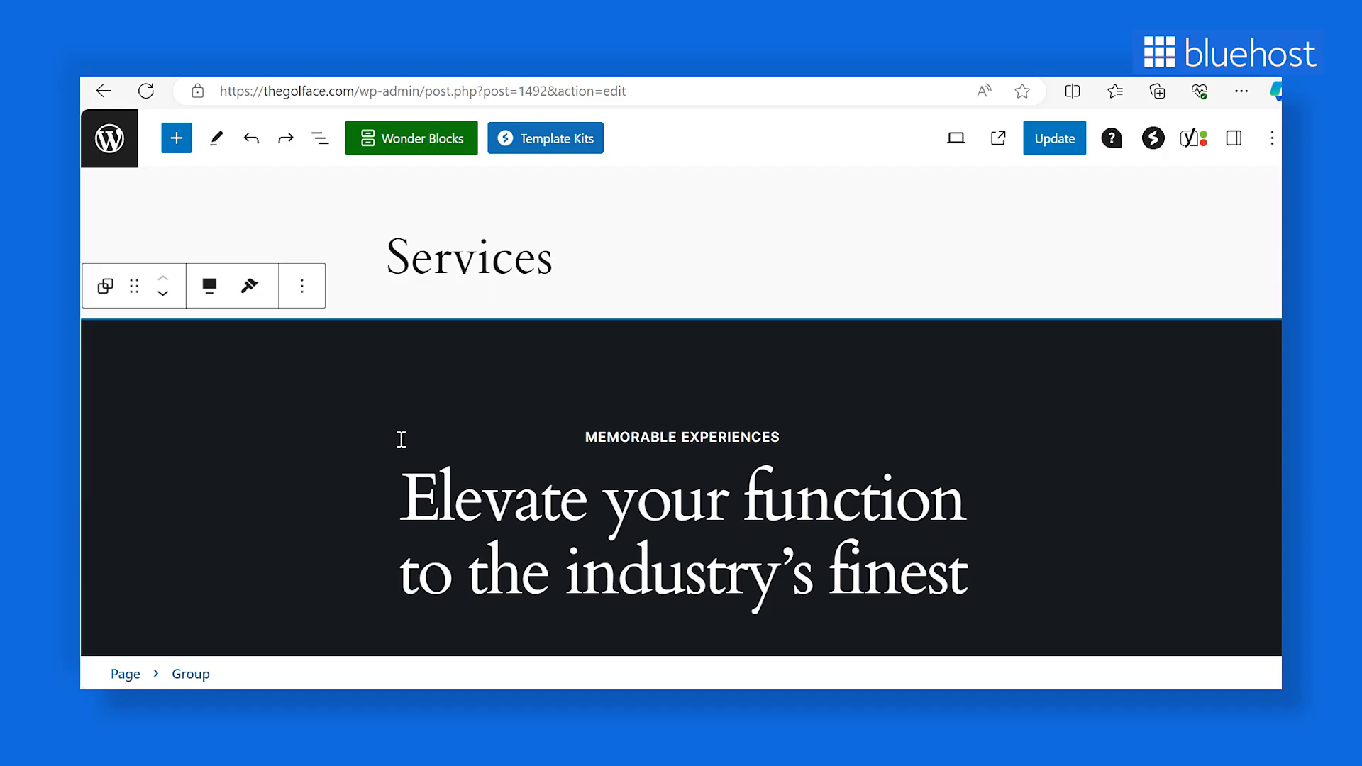
Step: Show the Services page's block structure and expand the clients group, the intro group and the intro's nested group
click(320, 139)
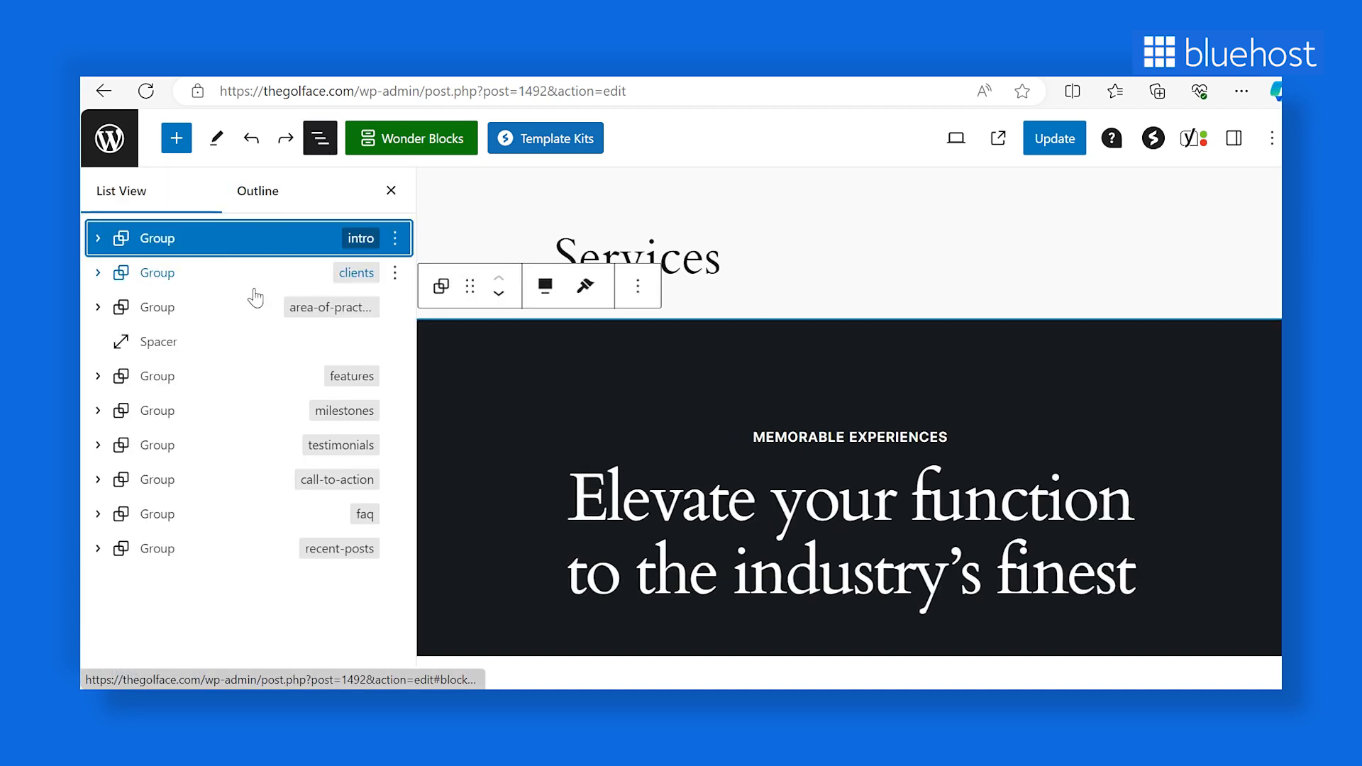
click(98, 274)
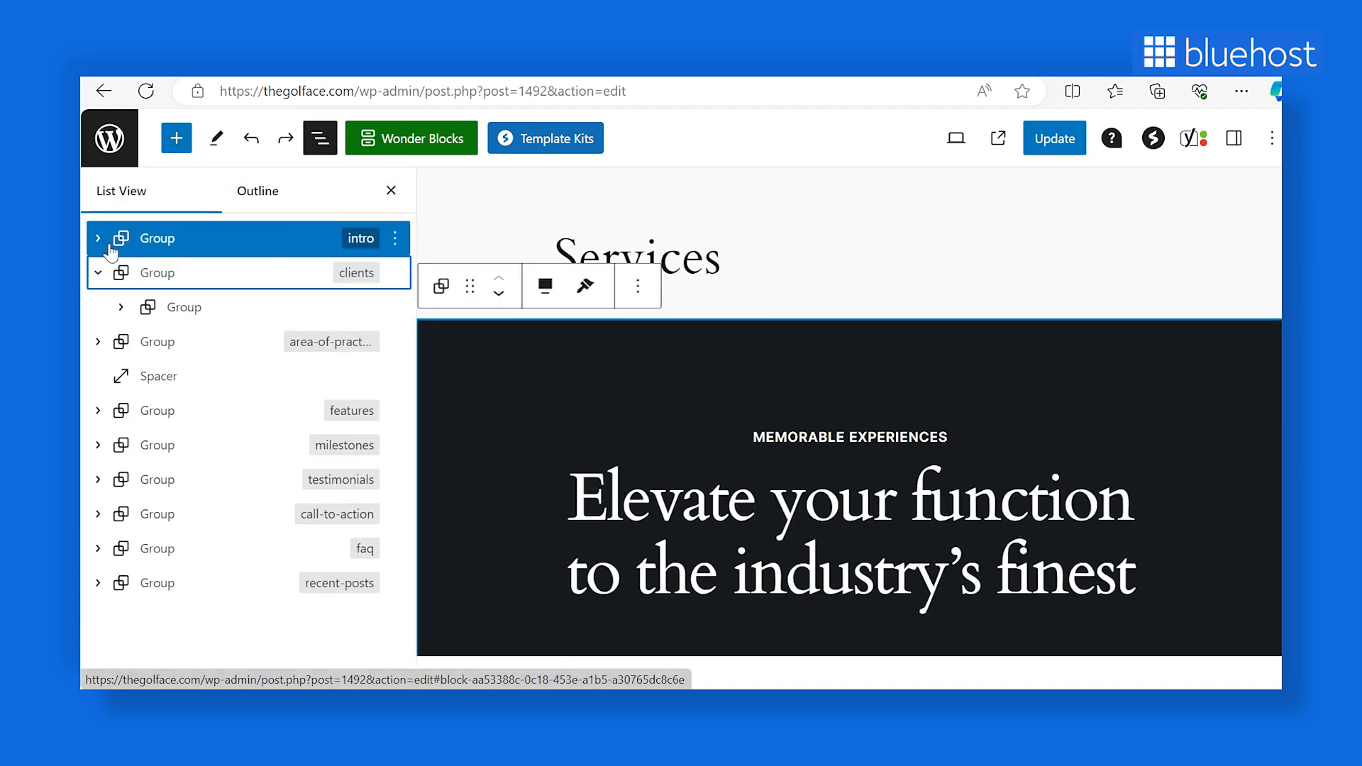
click(100, 240)
click(121, 272)
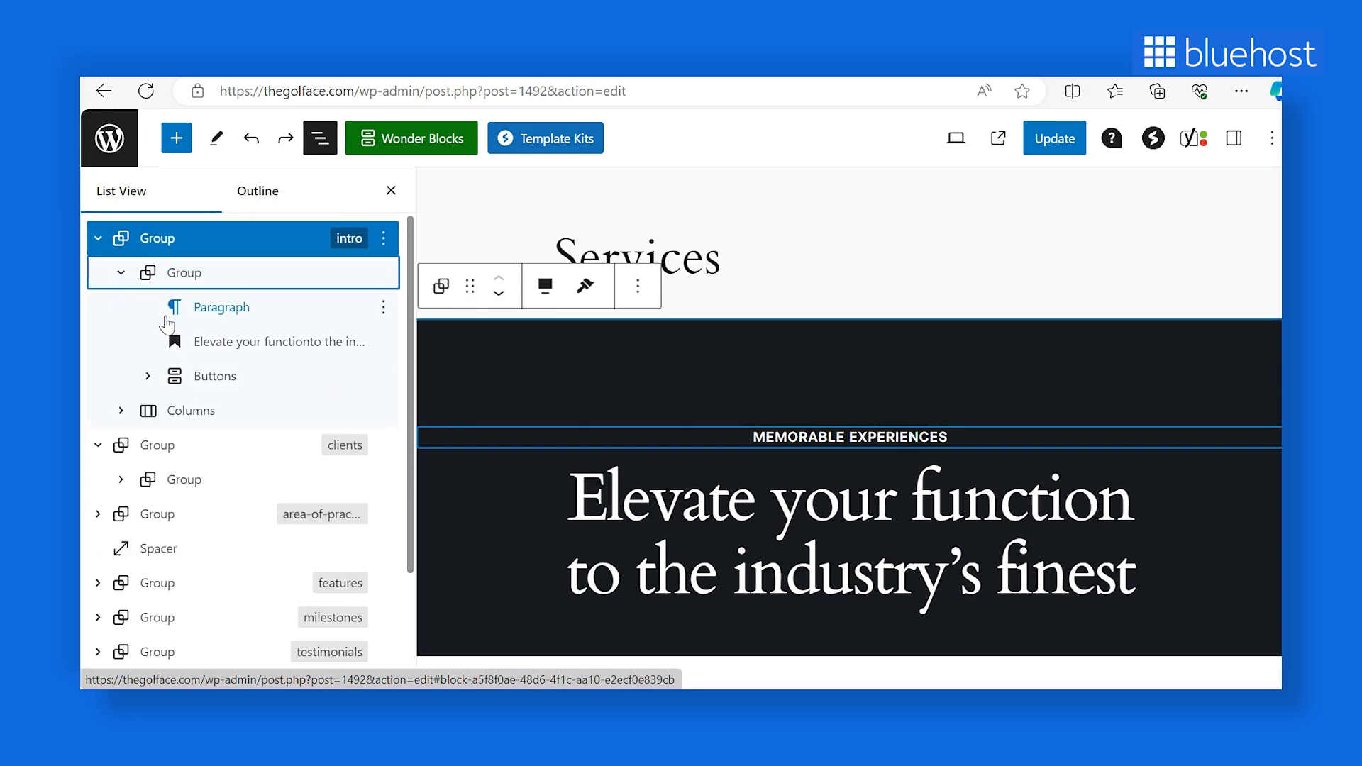
Step: Select the intro section's pencil image and expand its second and third columns to check their image thumbnails in the block structure
scroll(546, 434, down, 6)
click(536, 441)
scroll(195, 418, down, 2)
click(146, 378)
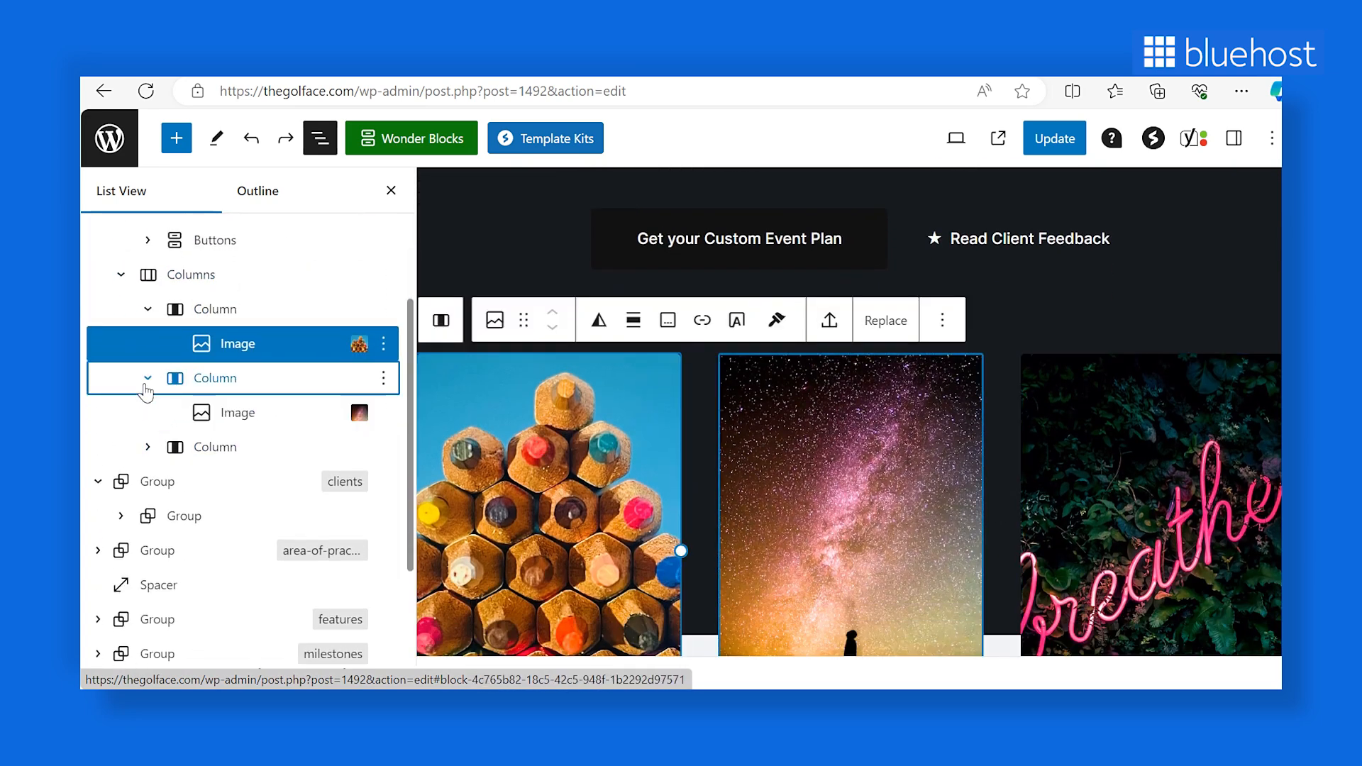
click(149, 446)
scroll(147, 450, down, 3)
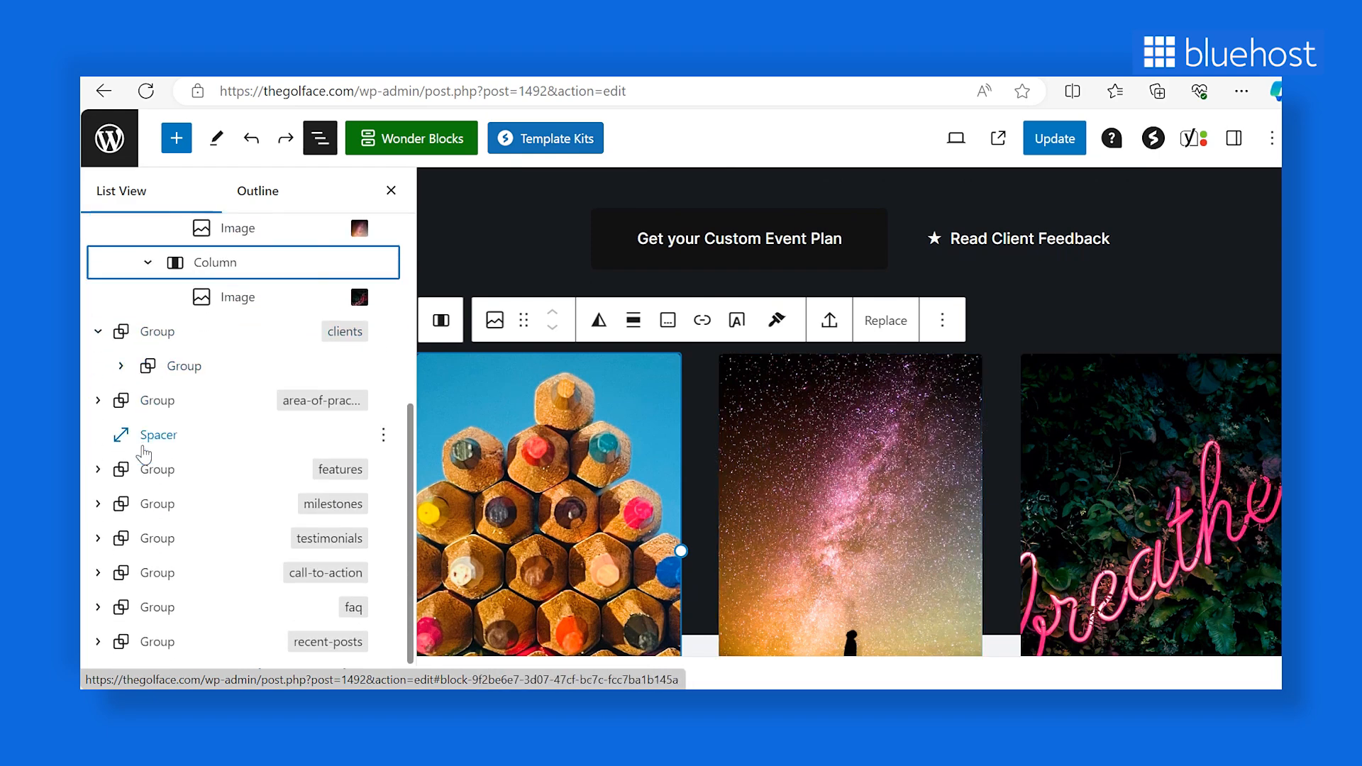
Step: Expand the features group down to its nested columns and groups, and select its two image blocks in turn
click(99, 470)
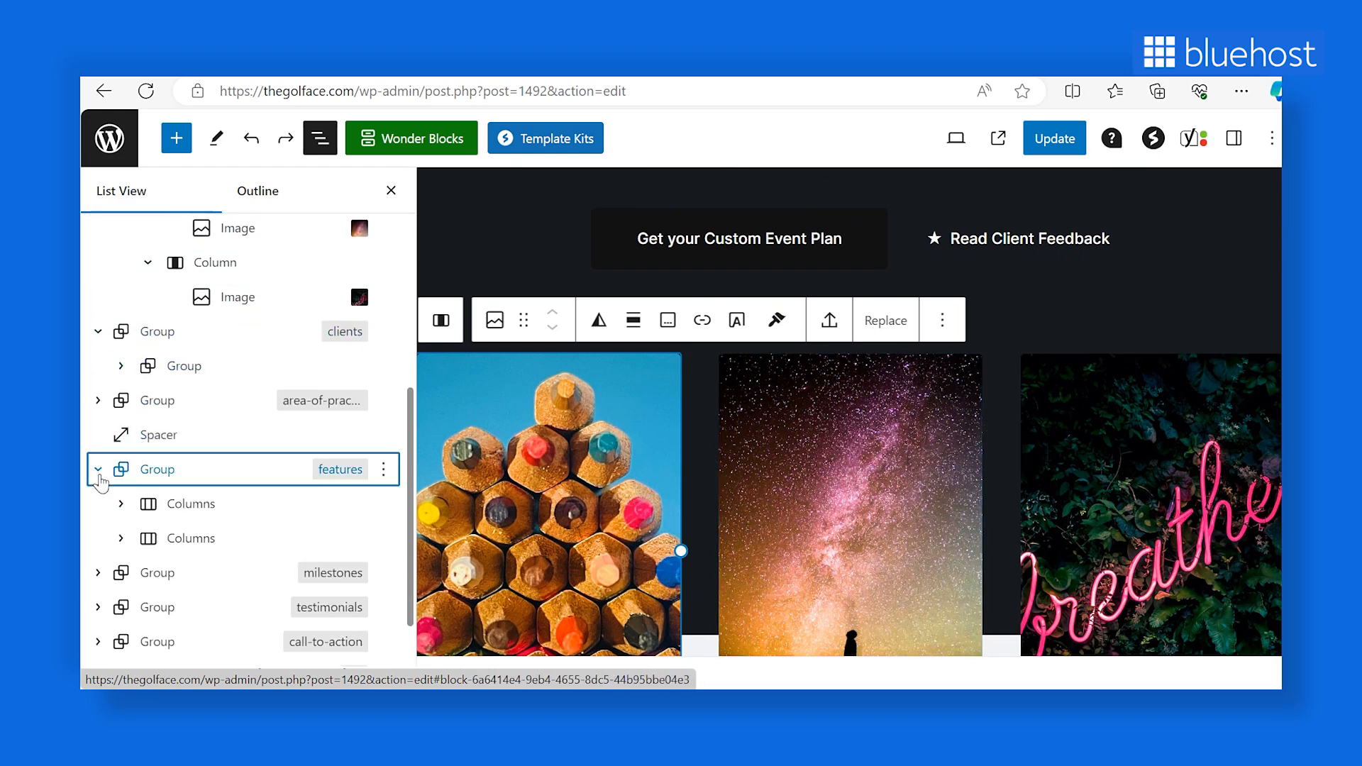
click(121, 504)
scroll(155, 545, down, 2)
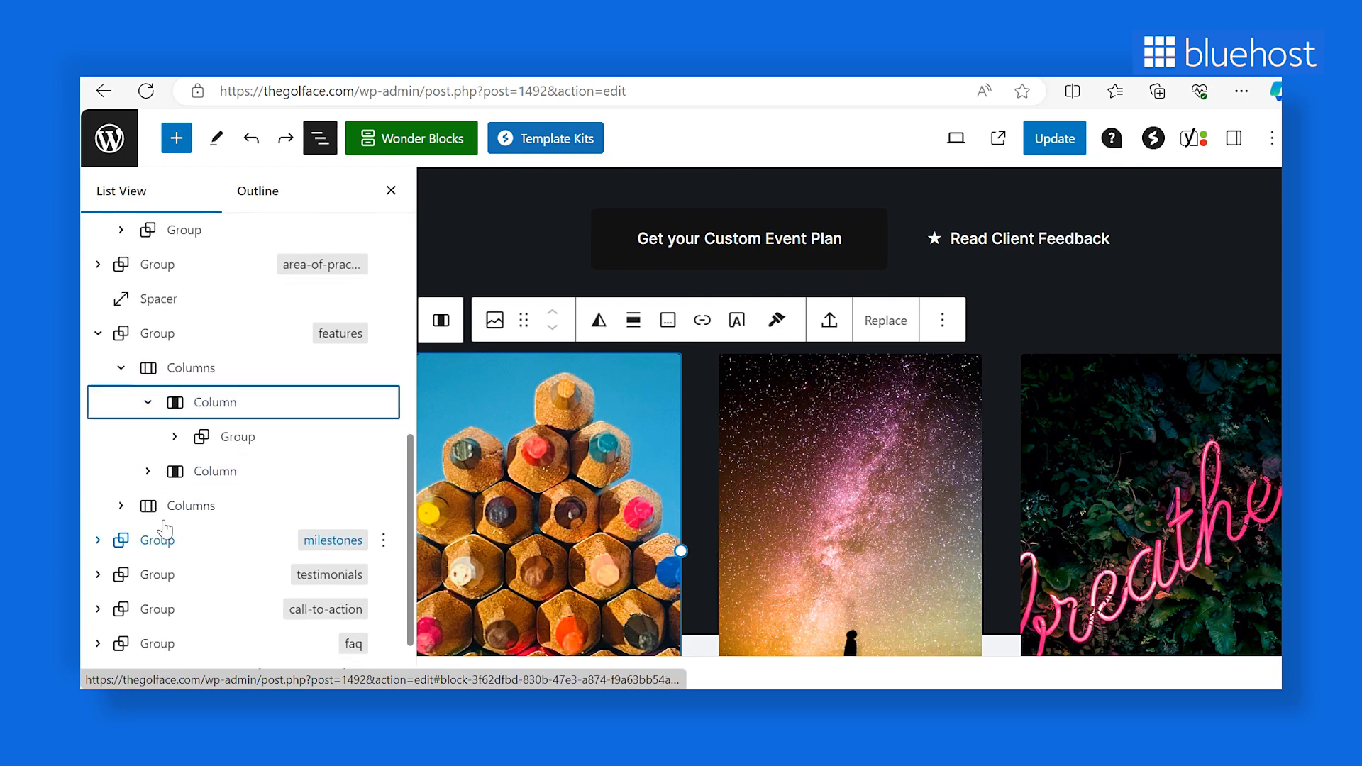
click(175, 438)
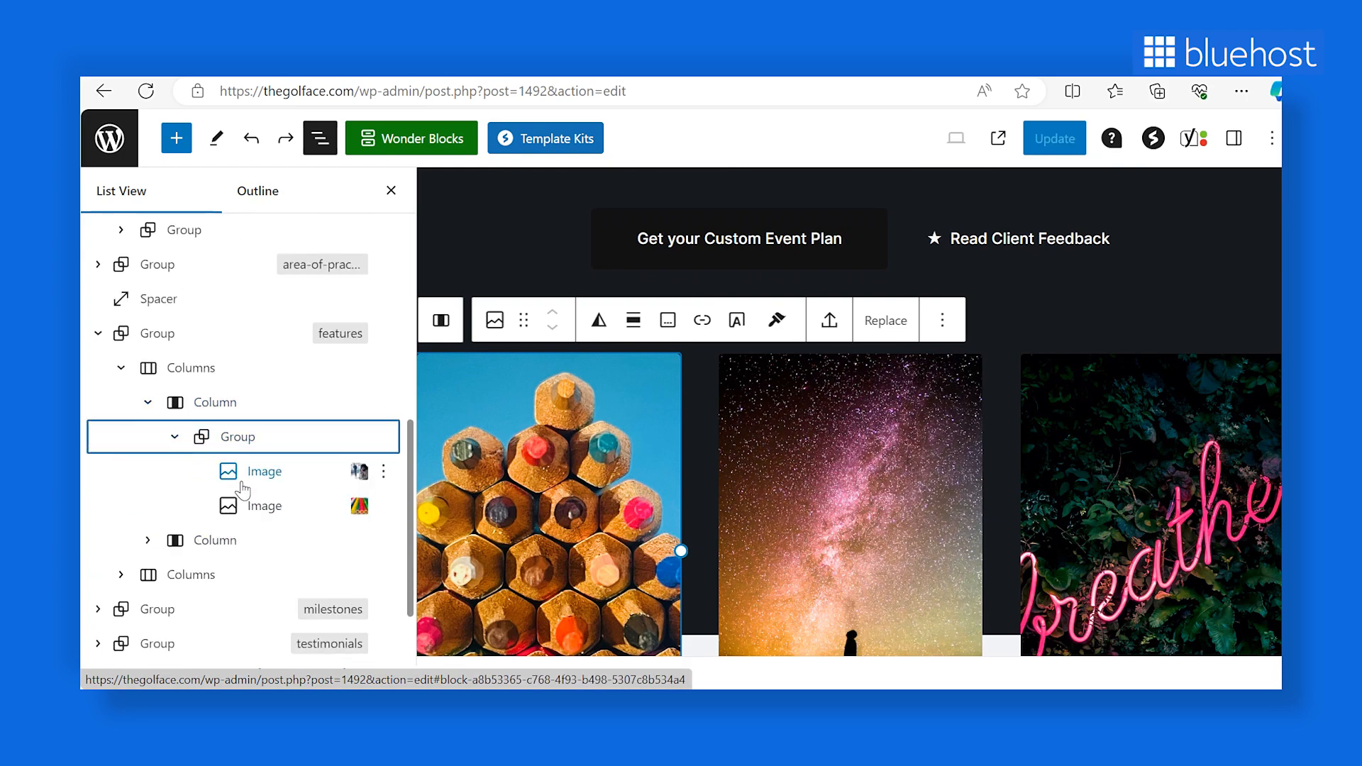
click(148, 541)
click(264, 471)
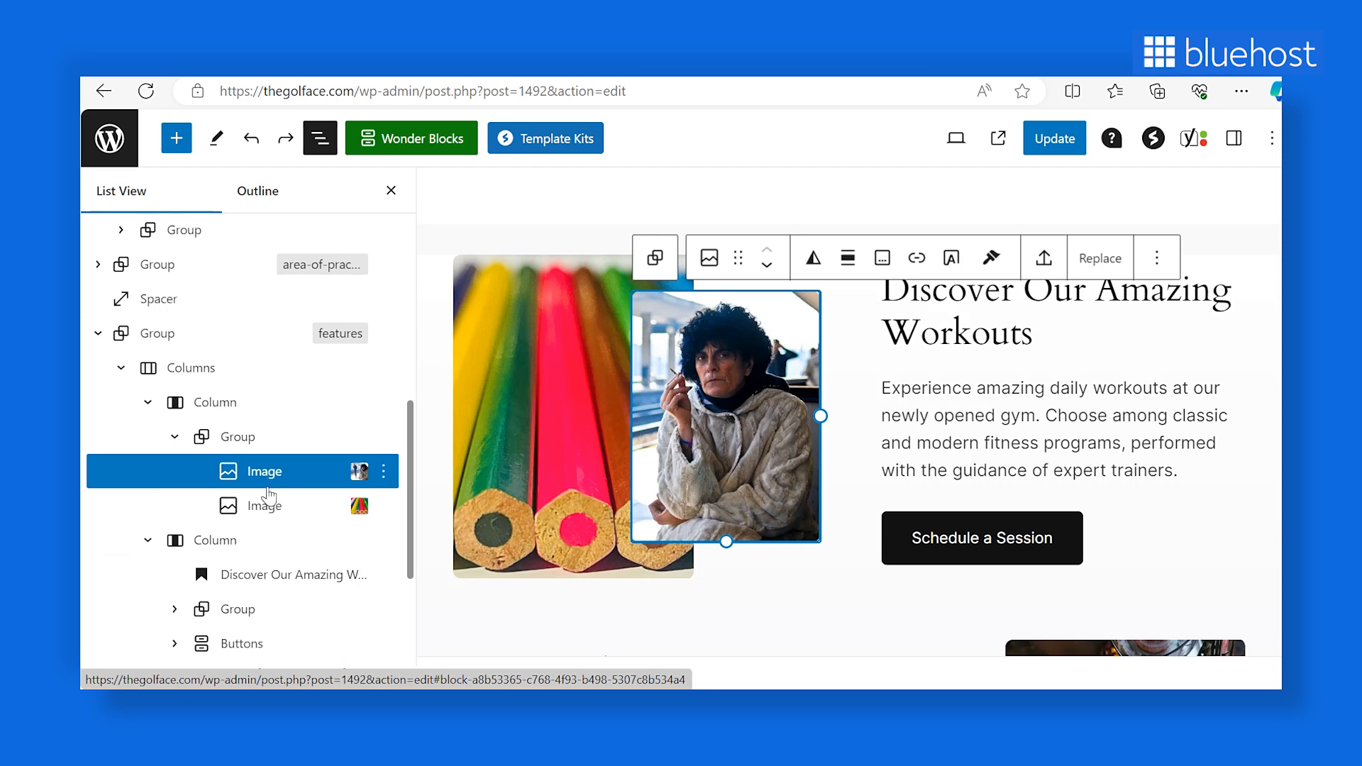
click(267, 516)
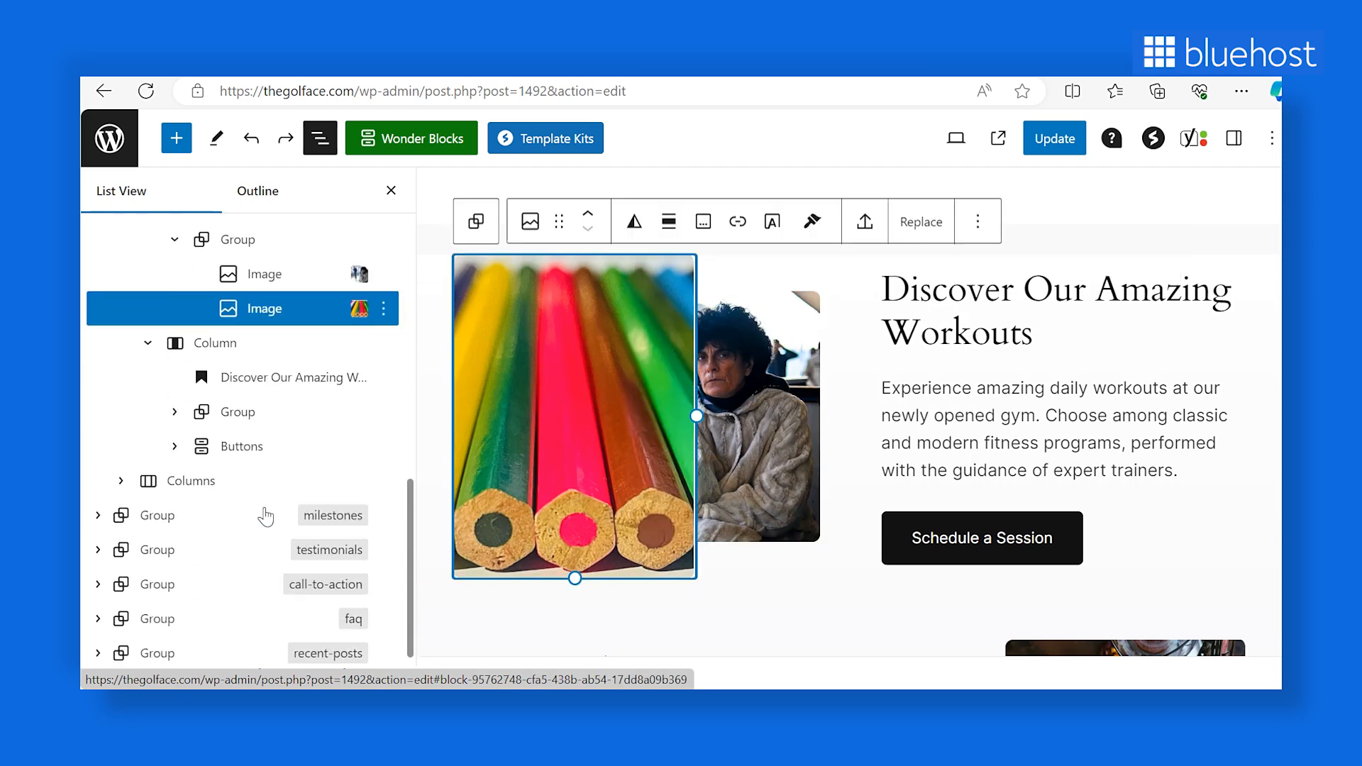
click(174, 404)
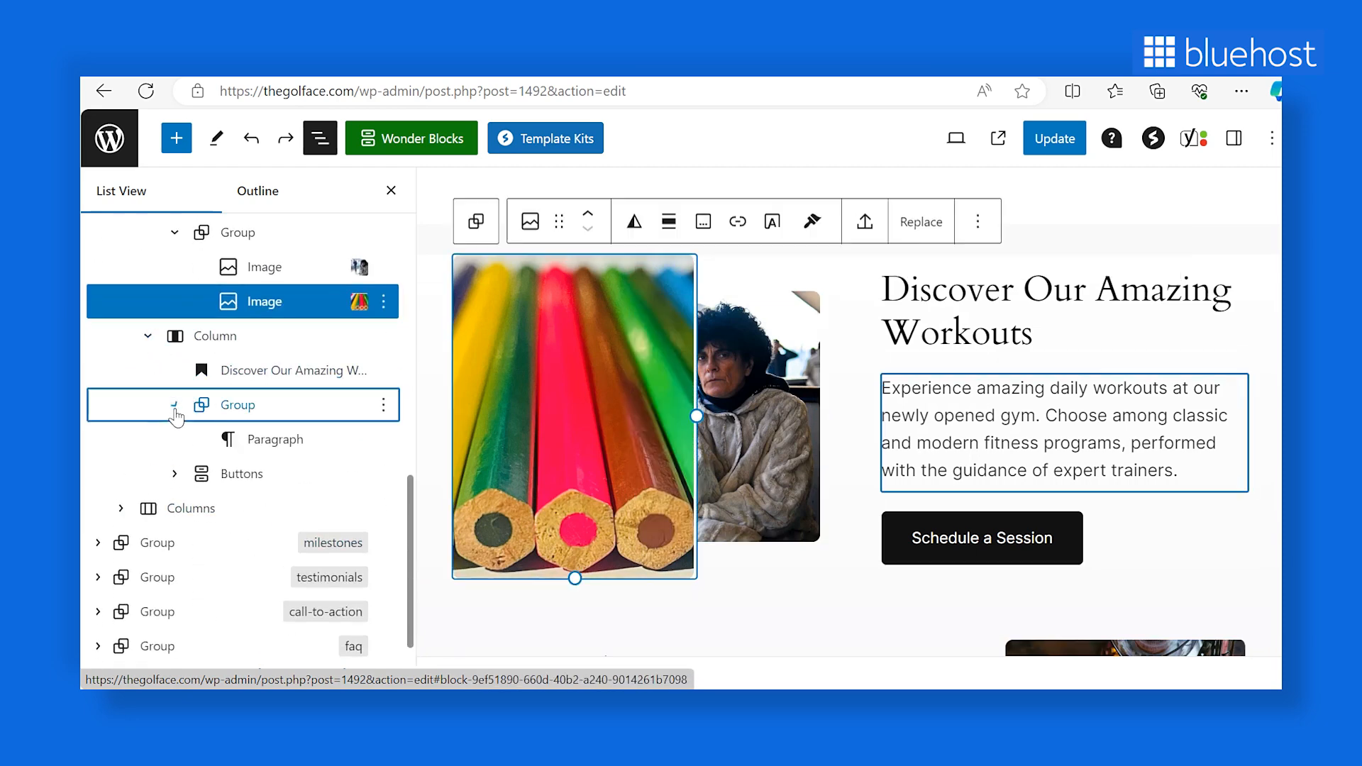
Step: Select the image in the intro section's first column again and review the image thumbnails in the block structure
scroll(180, 425, up, 10)
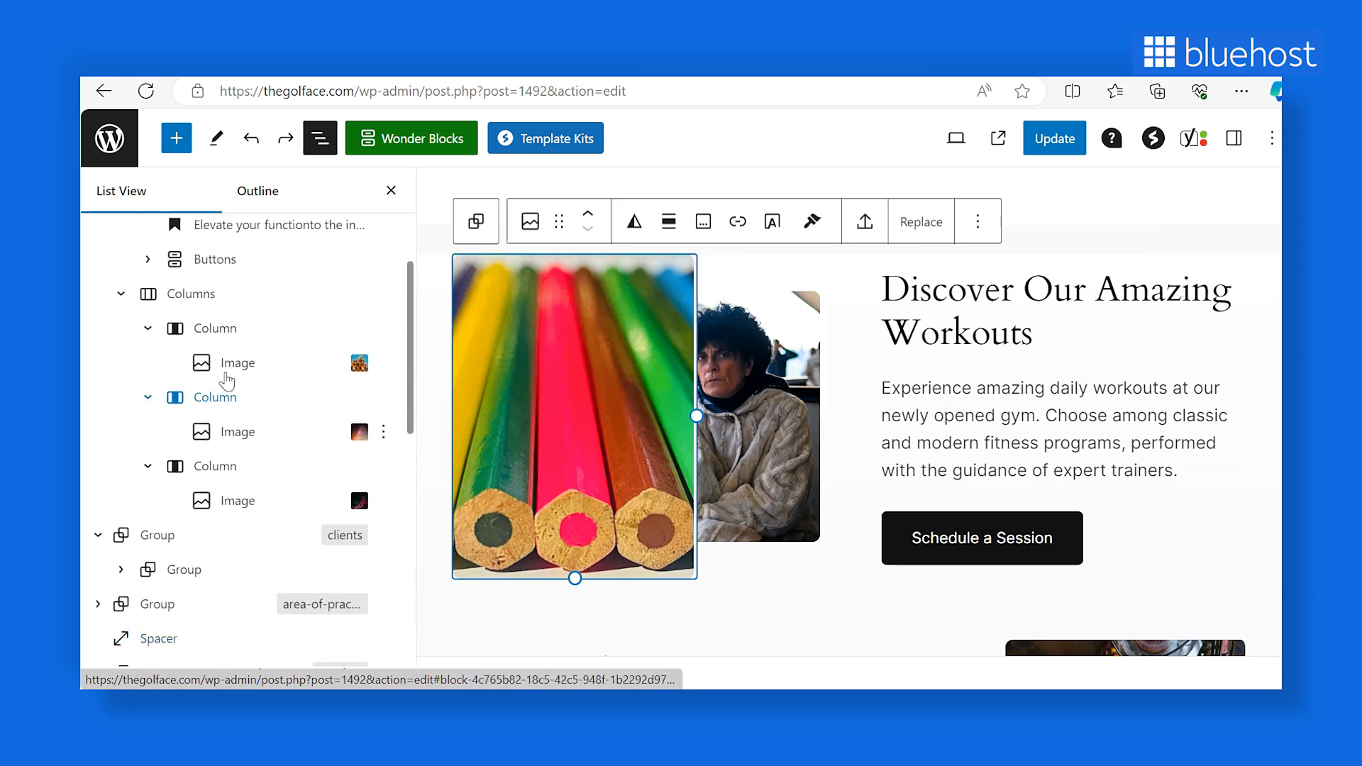
click(234, 369)
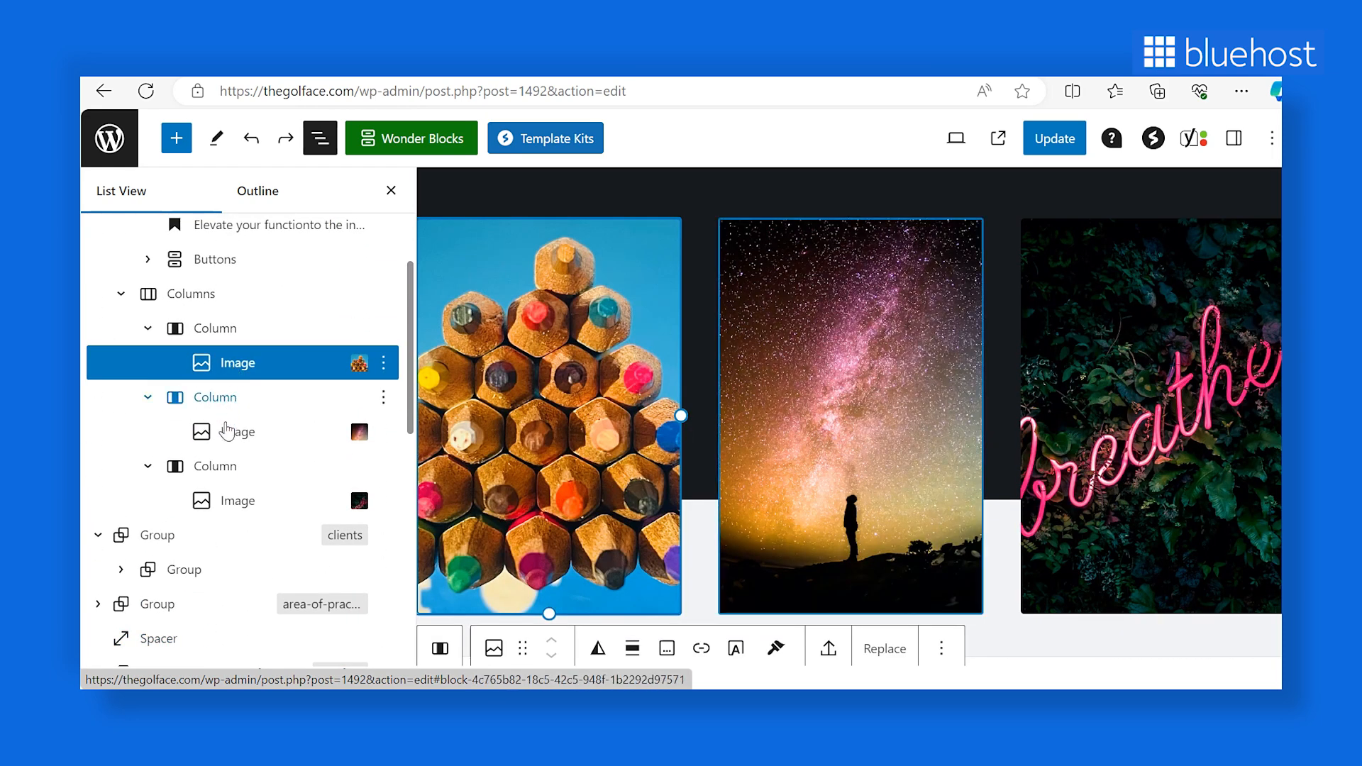
scroll(230, 500, down, 6)
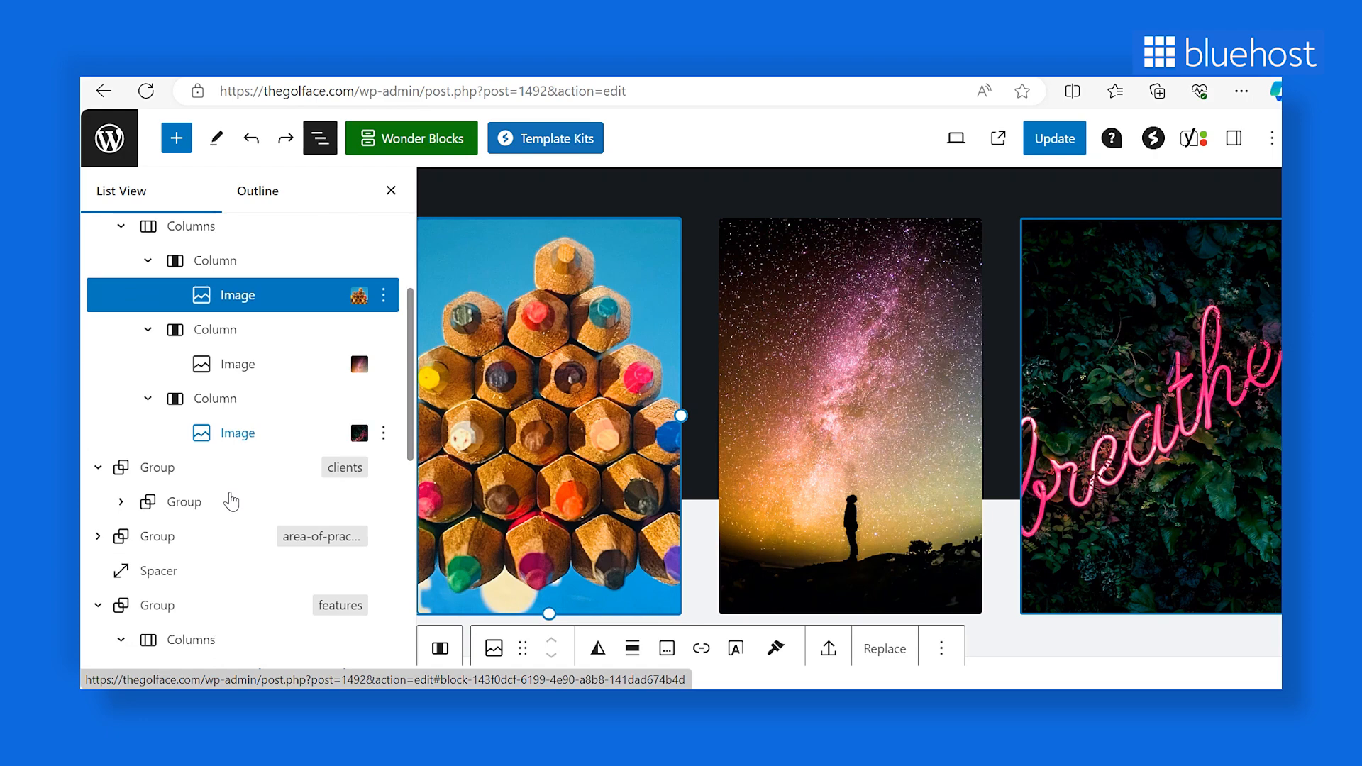
scroll(231, 496, down, 1)
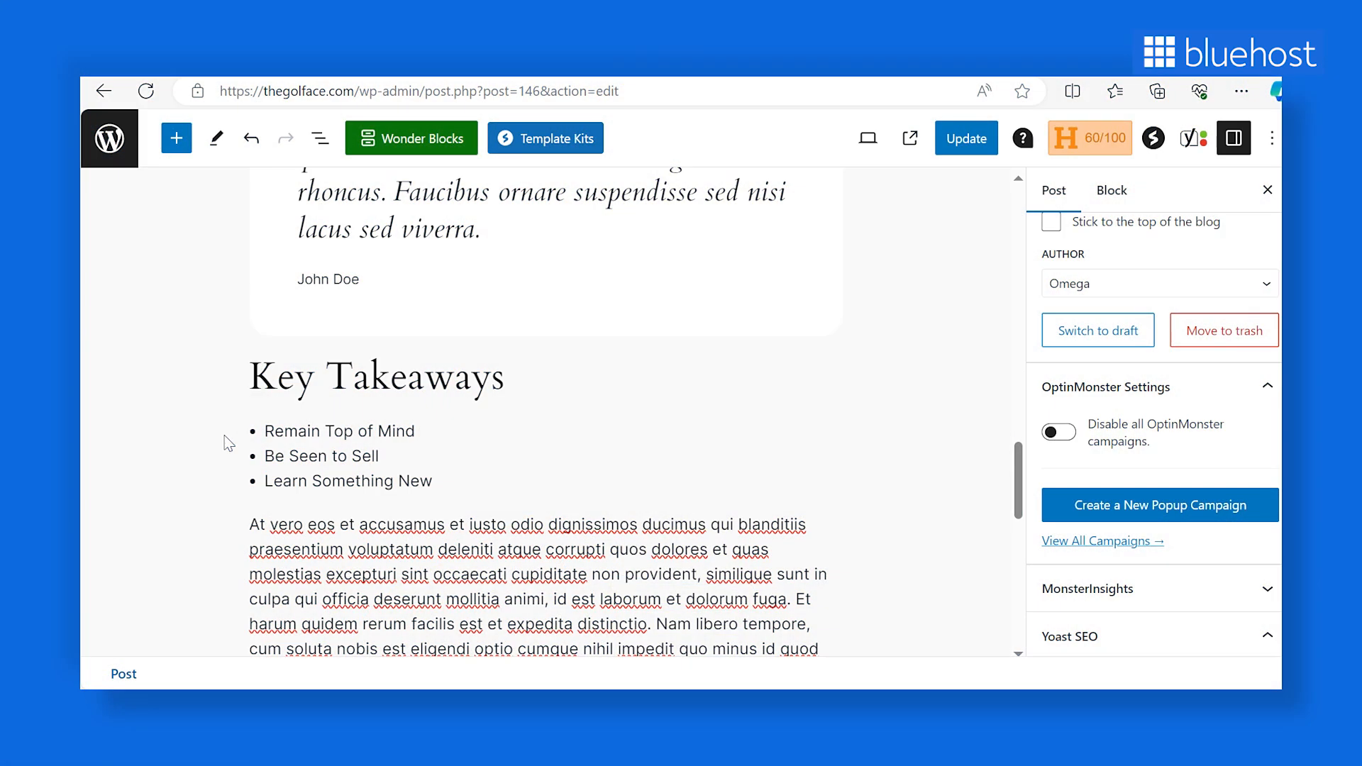
Step: Enable Expand on click for the Session By Channel chart image in the blog post
scroll(227, 443, down, 8)
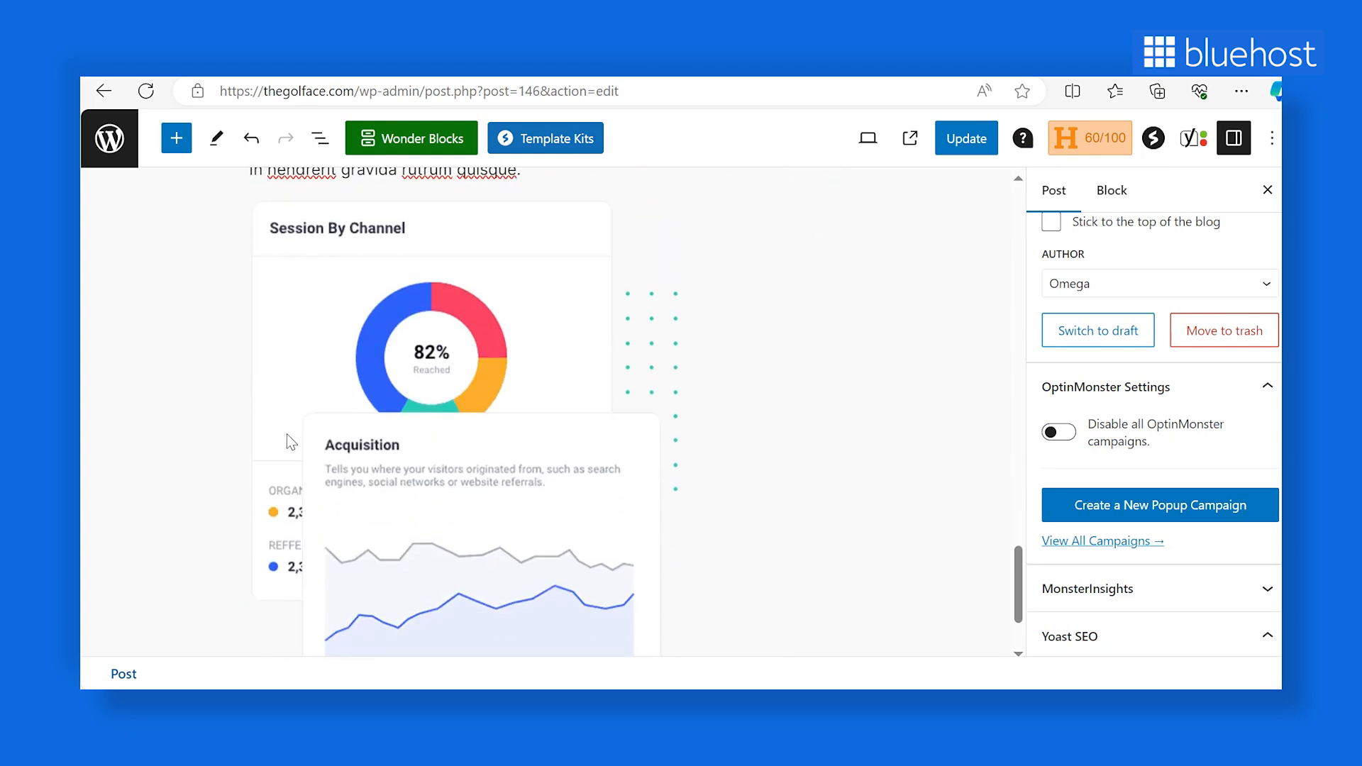
click(367, 438)
scroll(1161, 454, down, 2)
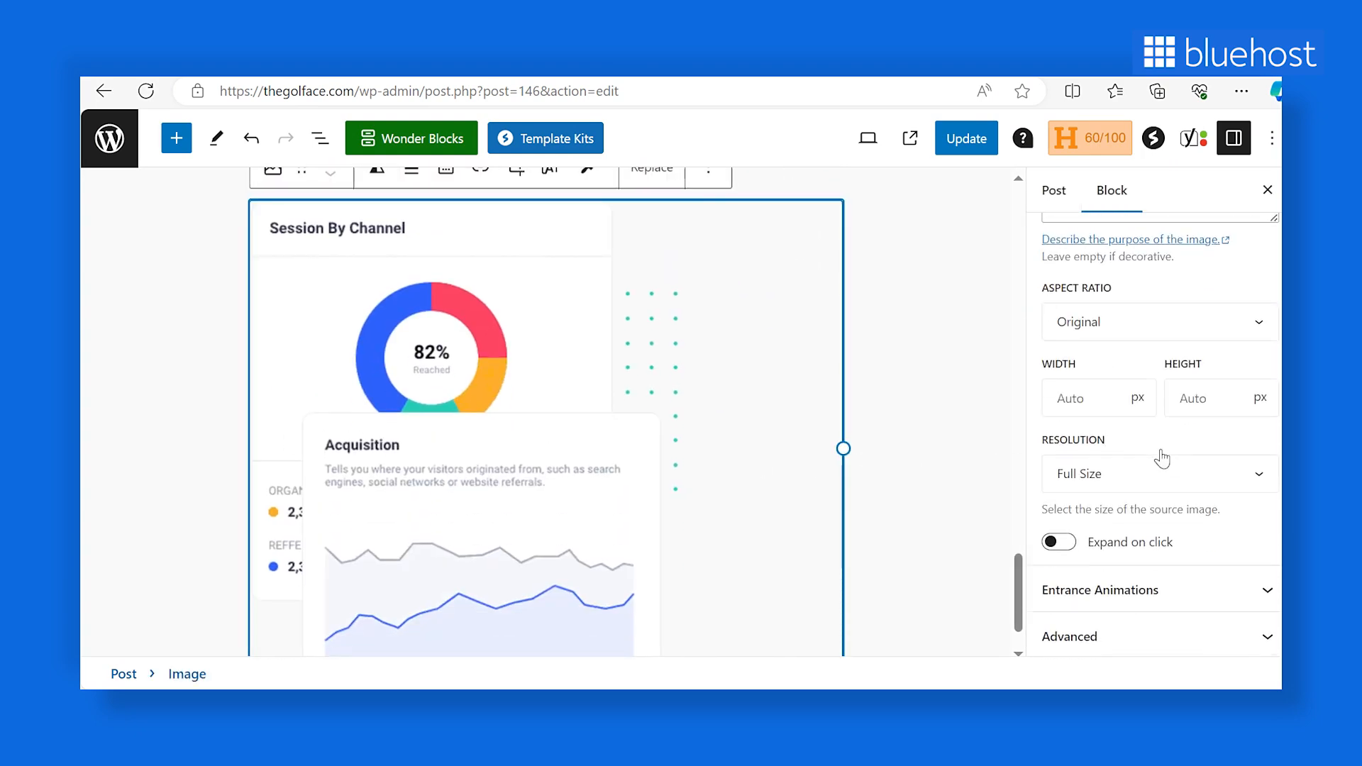
click(1059, 539)
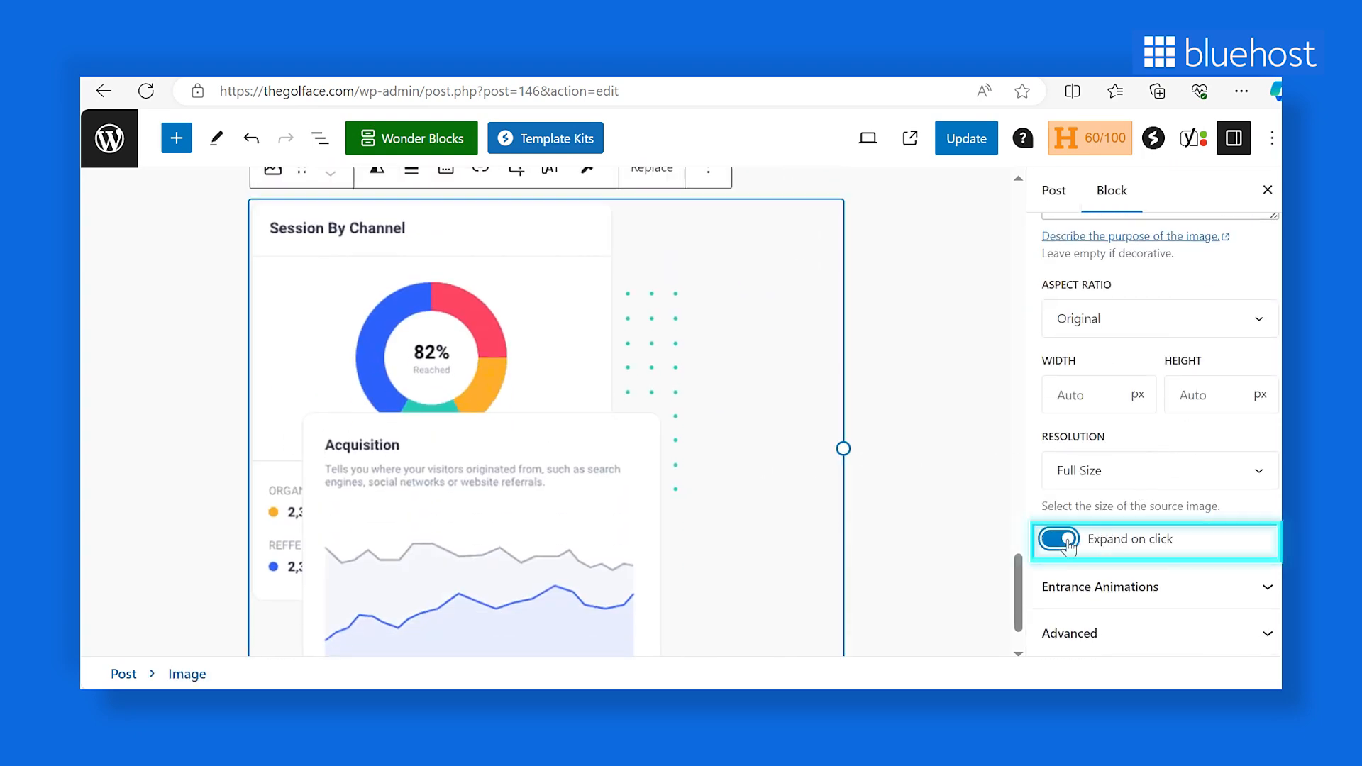
Step: View the published post and test the chart image by enlarging and closing it several times
click(909, 139)
scroll(689, 471, down, 8)
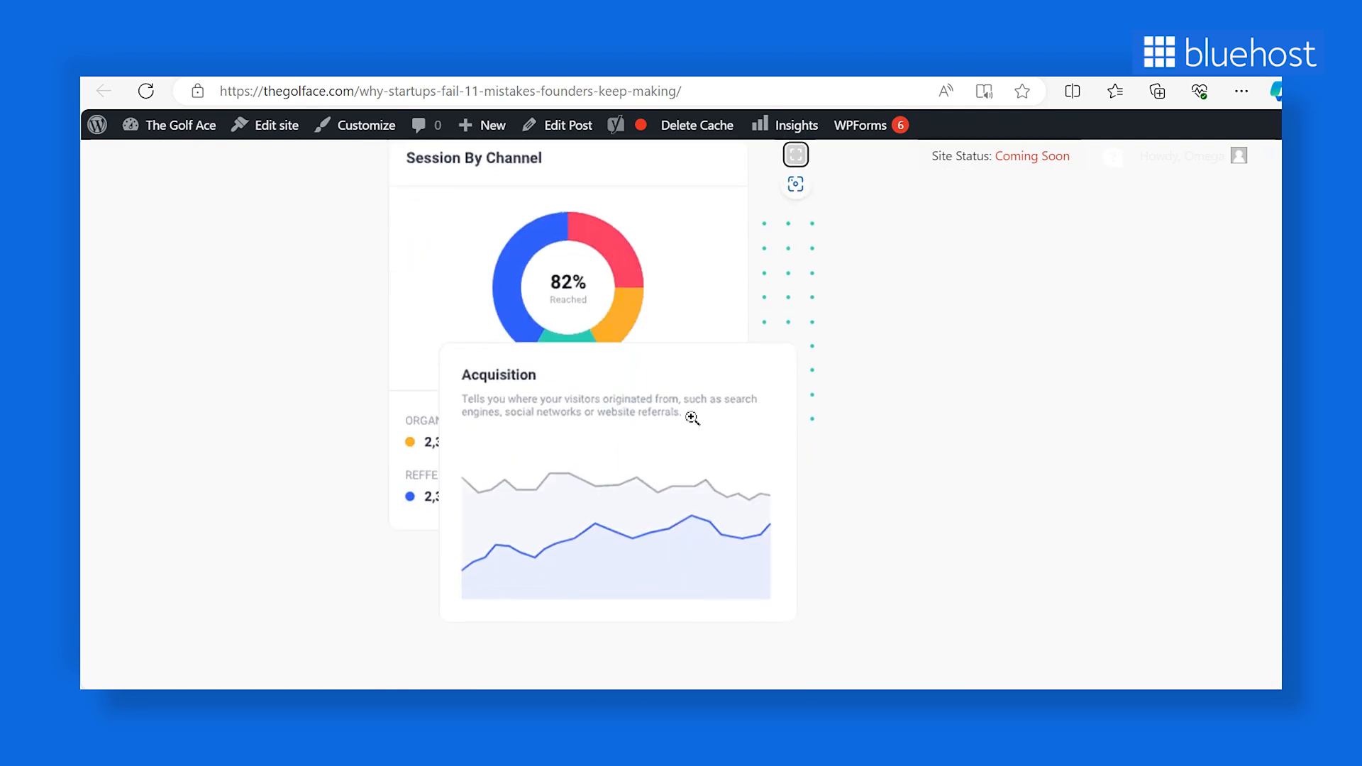
click(690, 415)
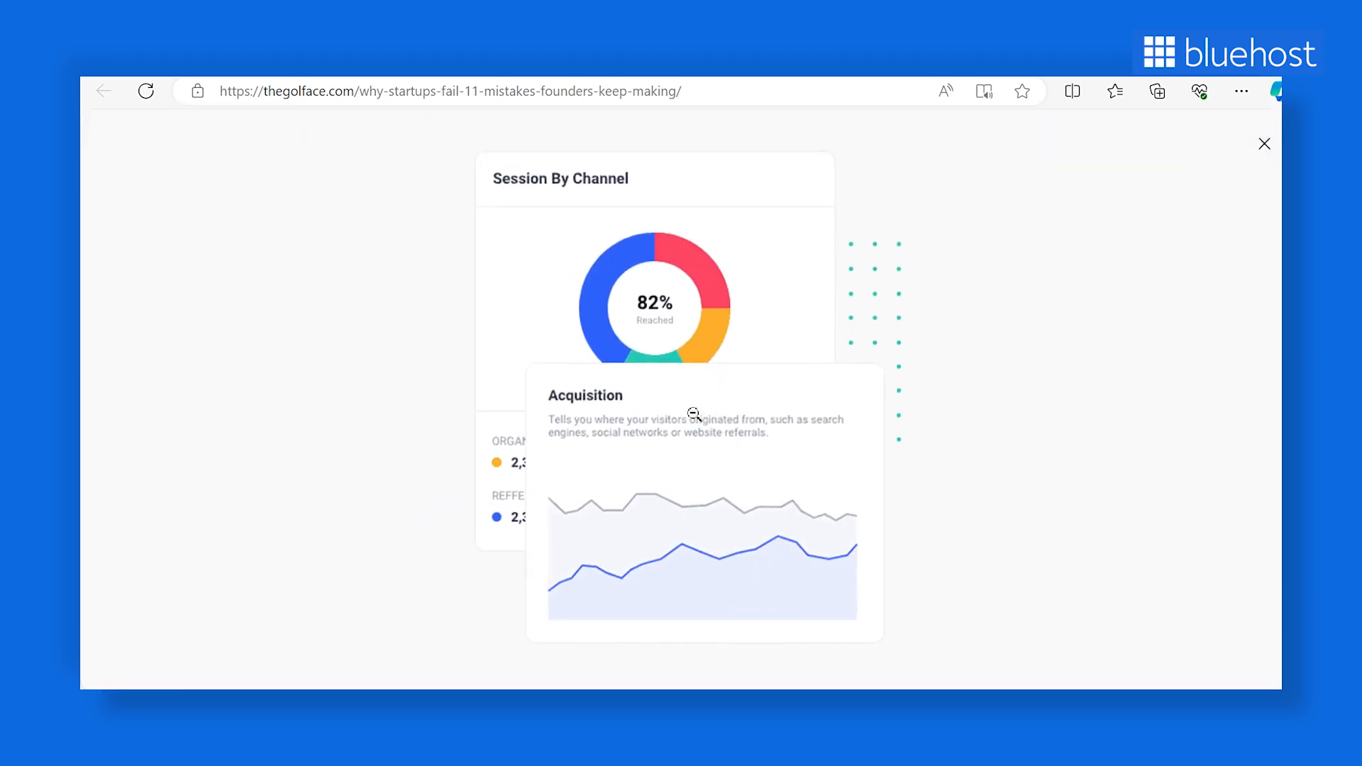
click(693, 413)
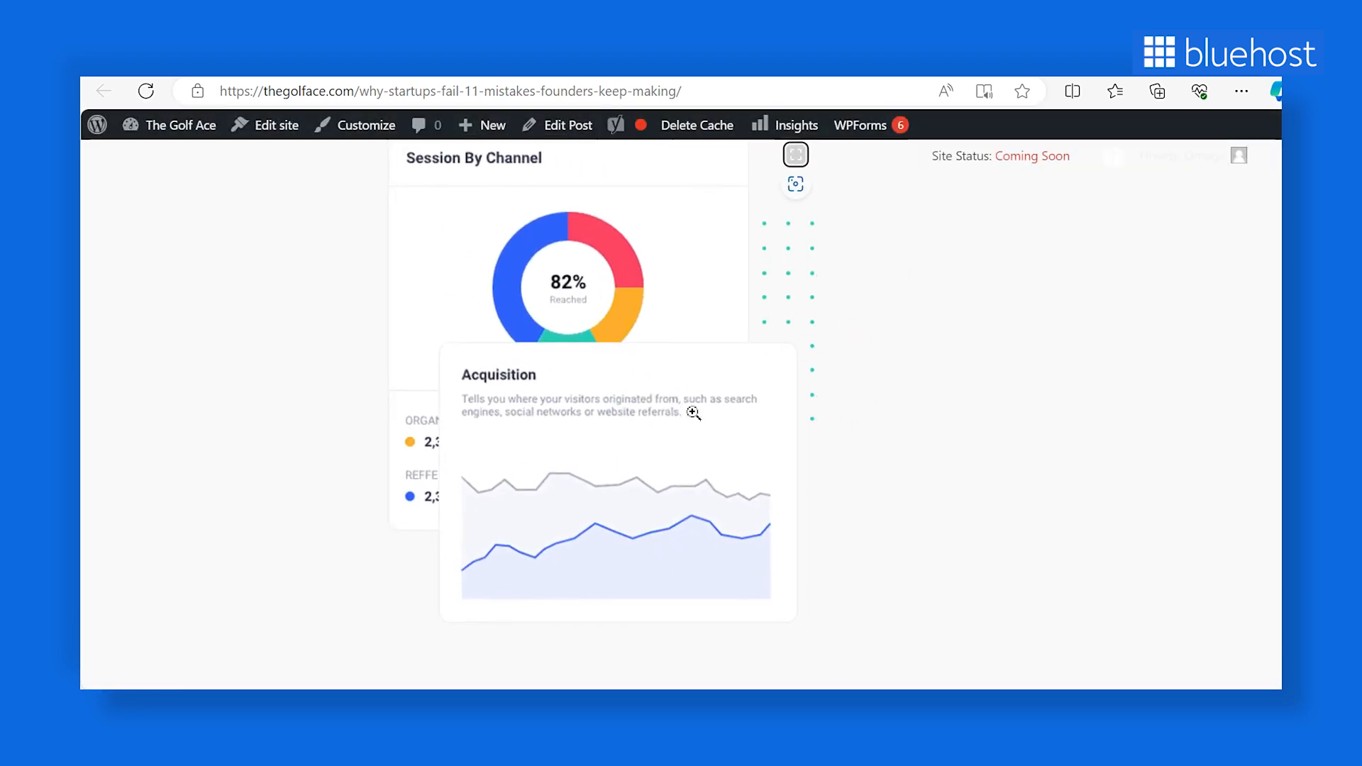
click(692, 412)
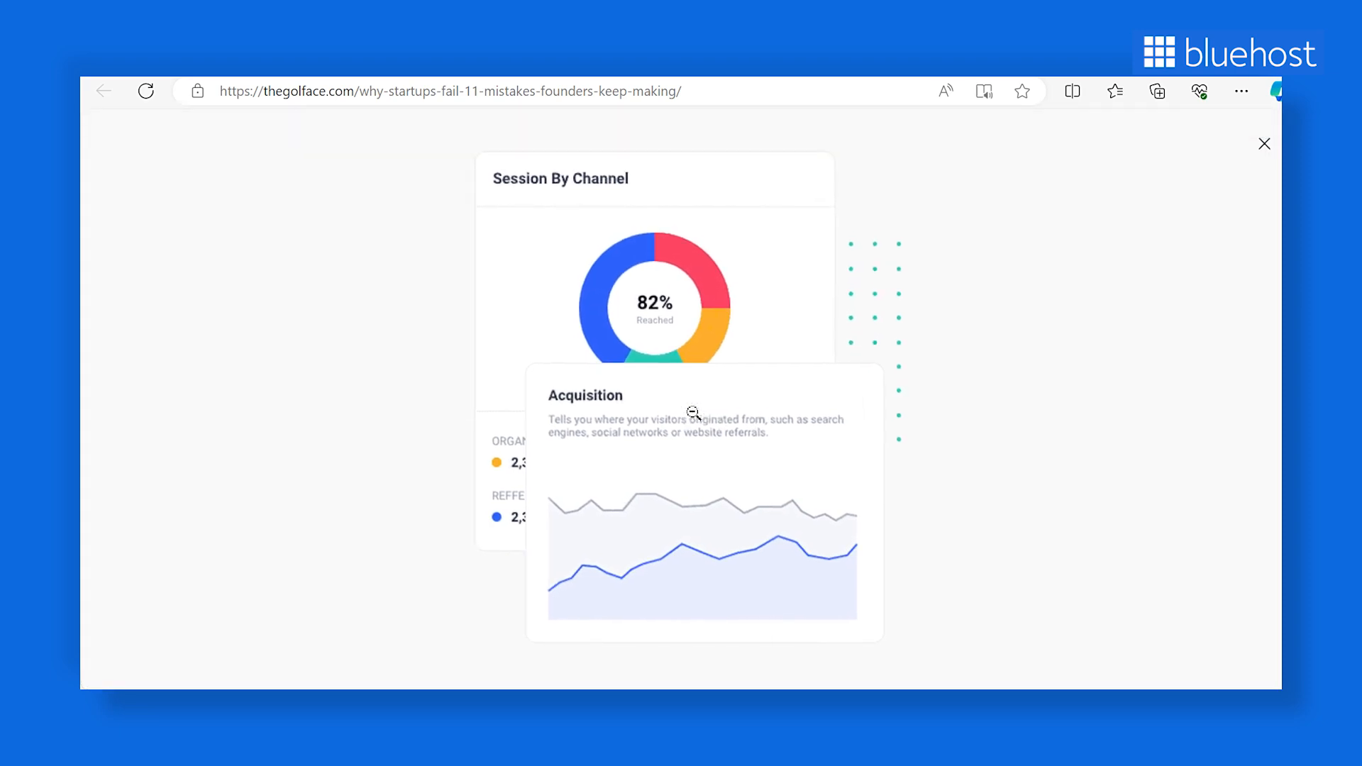
click(693, 413)
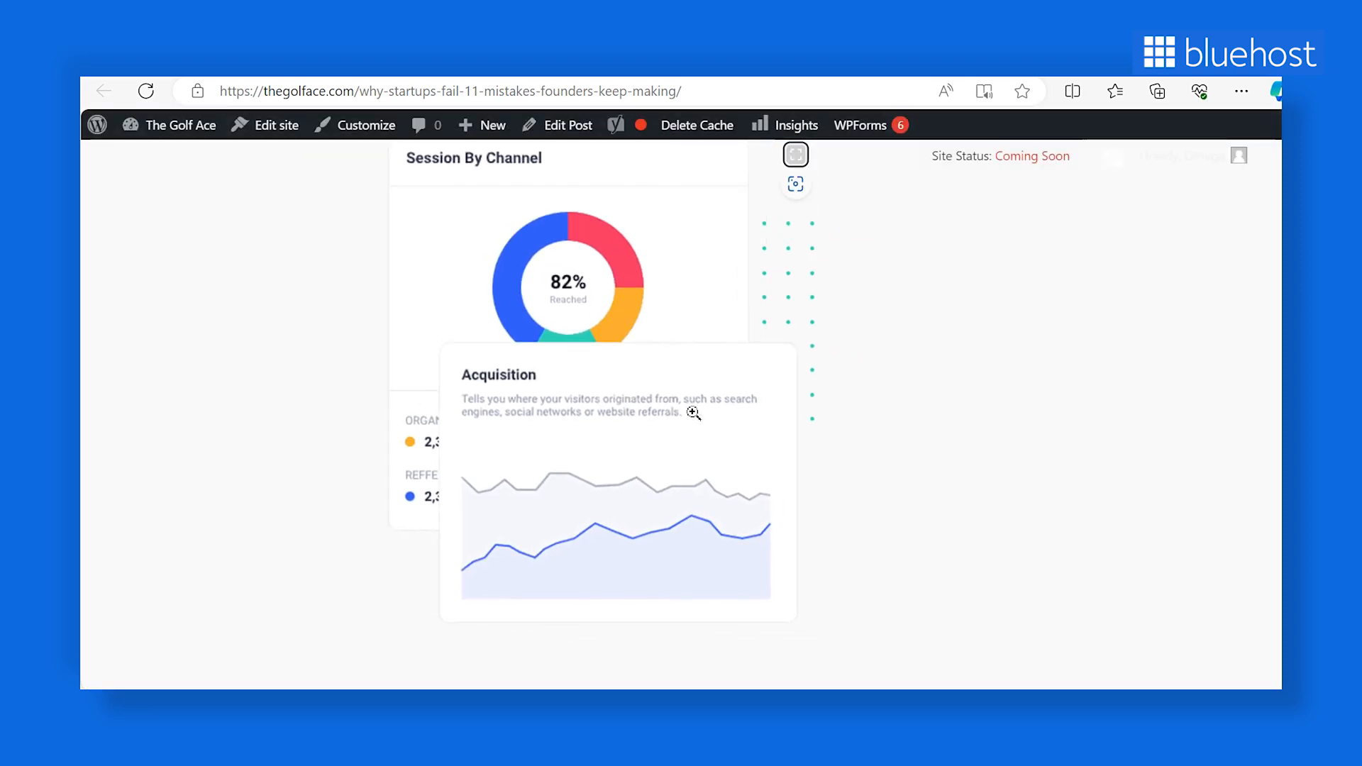
click(693, 413)
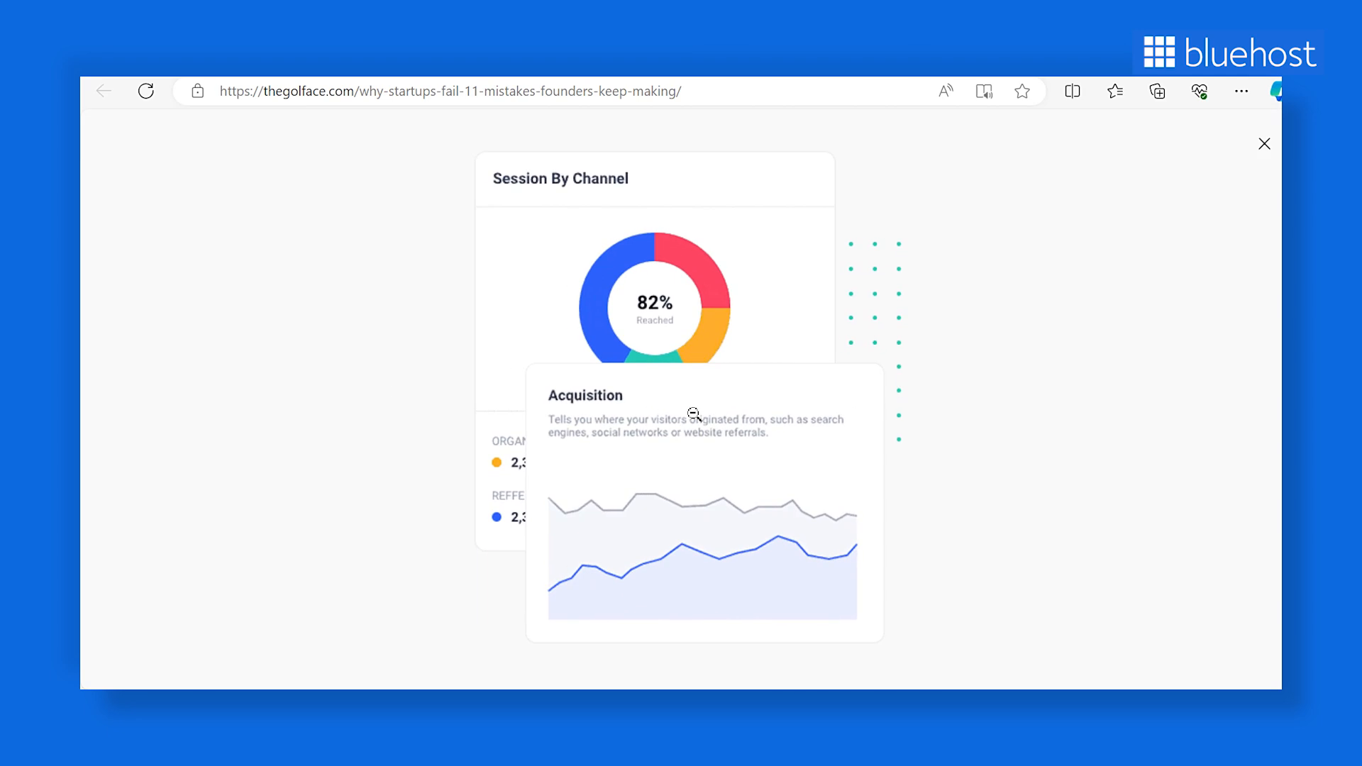
click(693, 413)
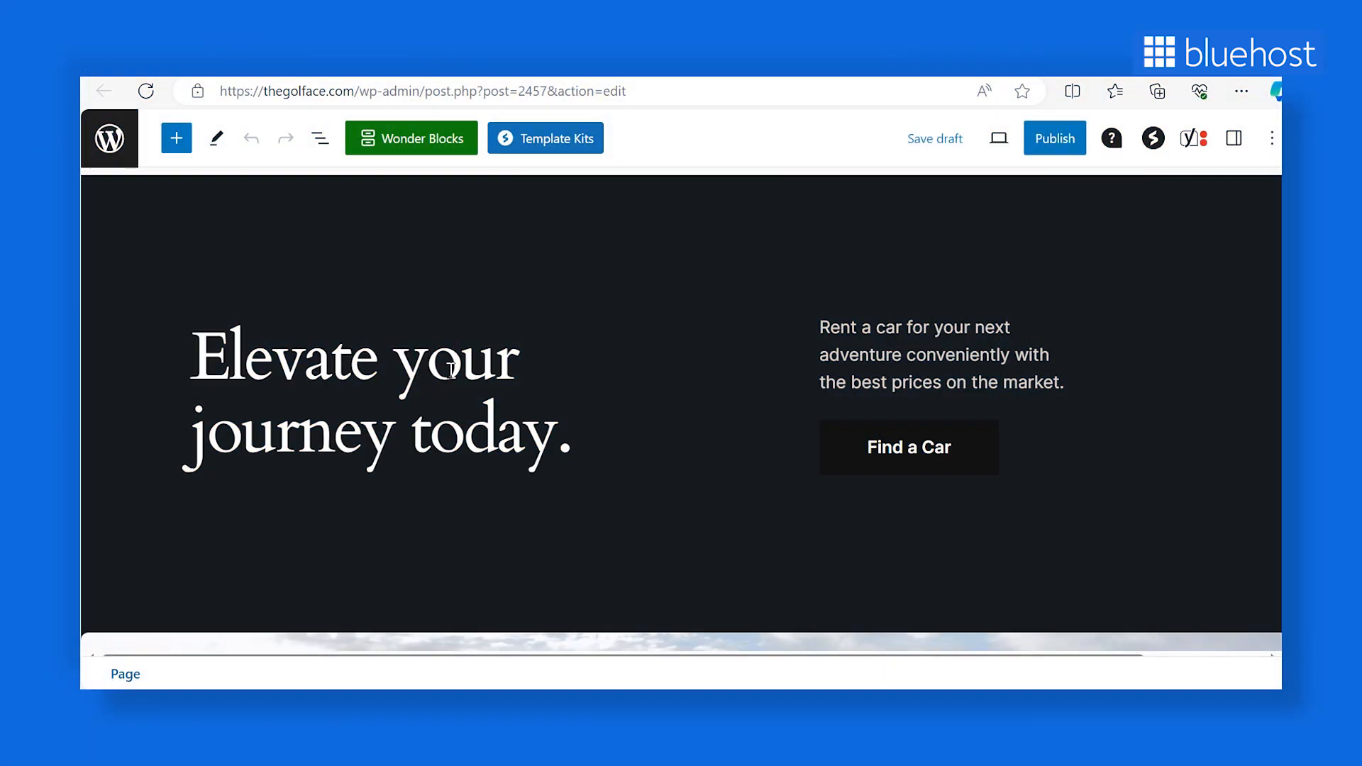
Step: Start a new pattern from the "Elevate your journey today." hero group and name it My Pattern
click(323, 248)
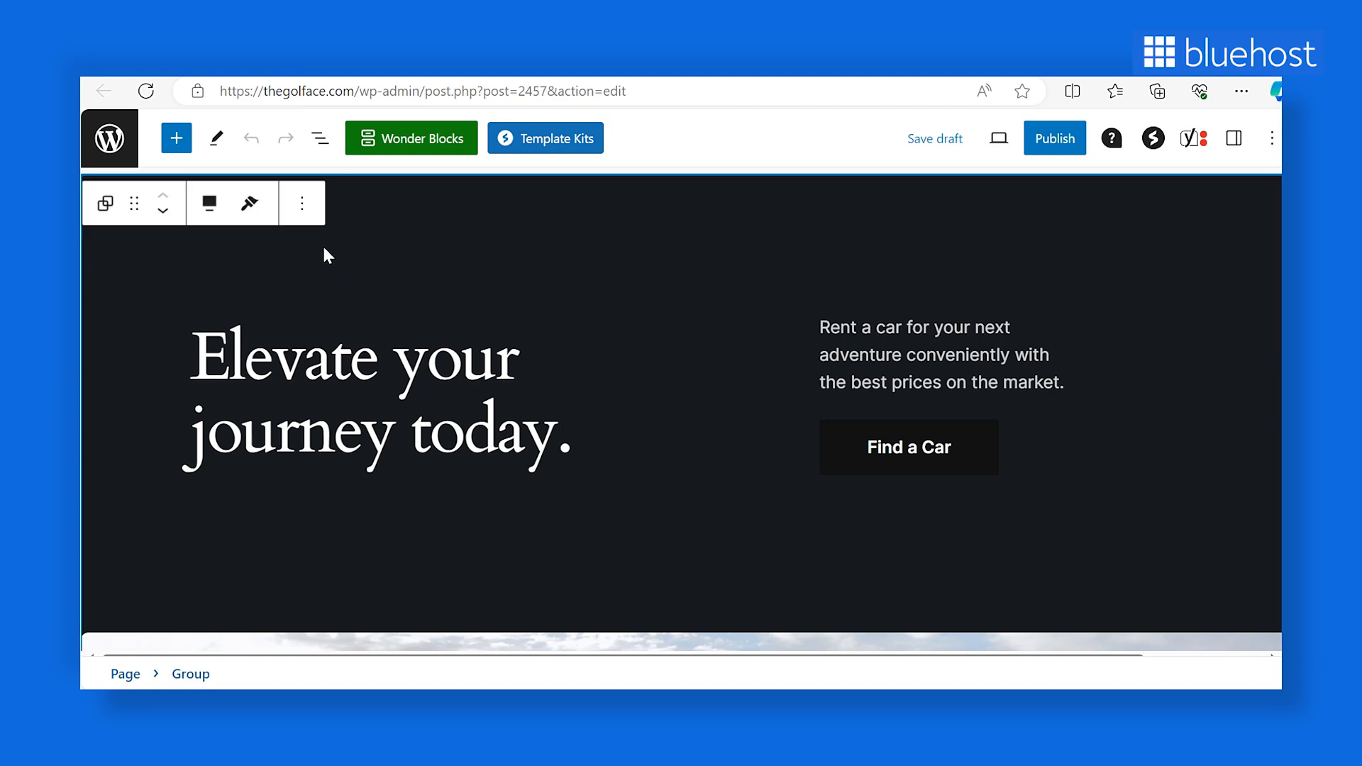
click(301, 203)
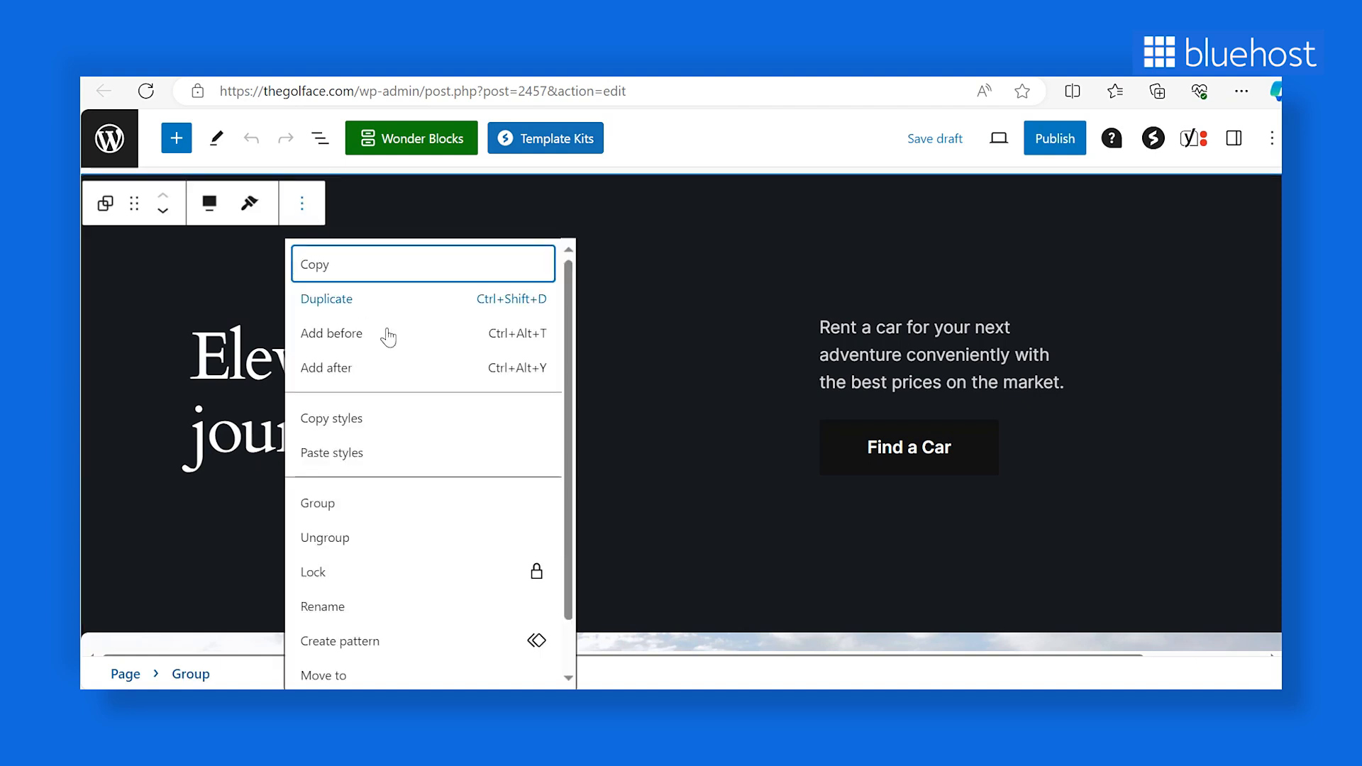
click(444, 640)
click(634, 315)
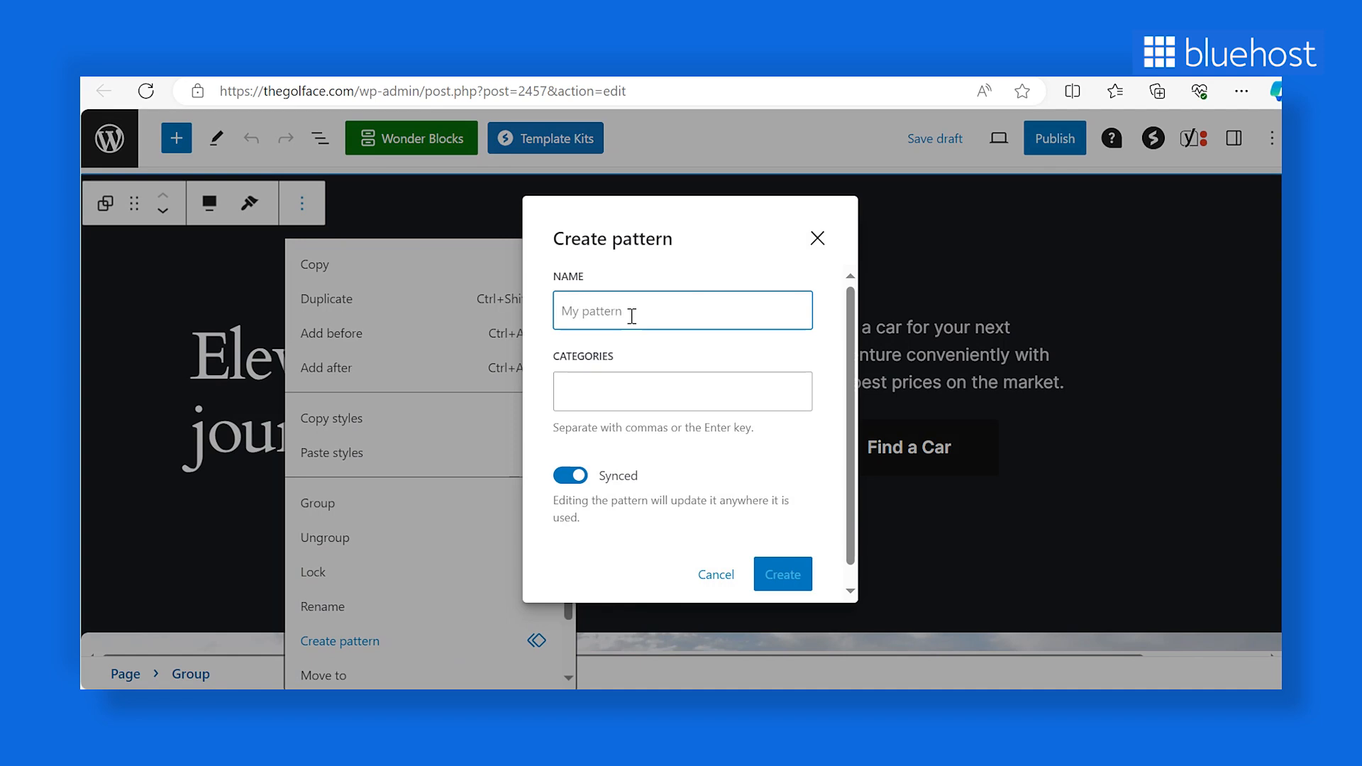
text(My Pattern)
Step: Assign the new pattern to the existing Text category and a new category named My Category
click(632, 395)
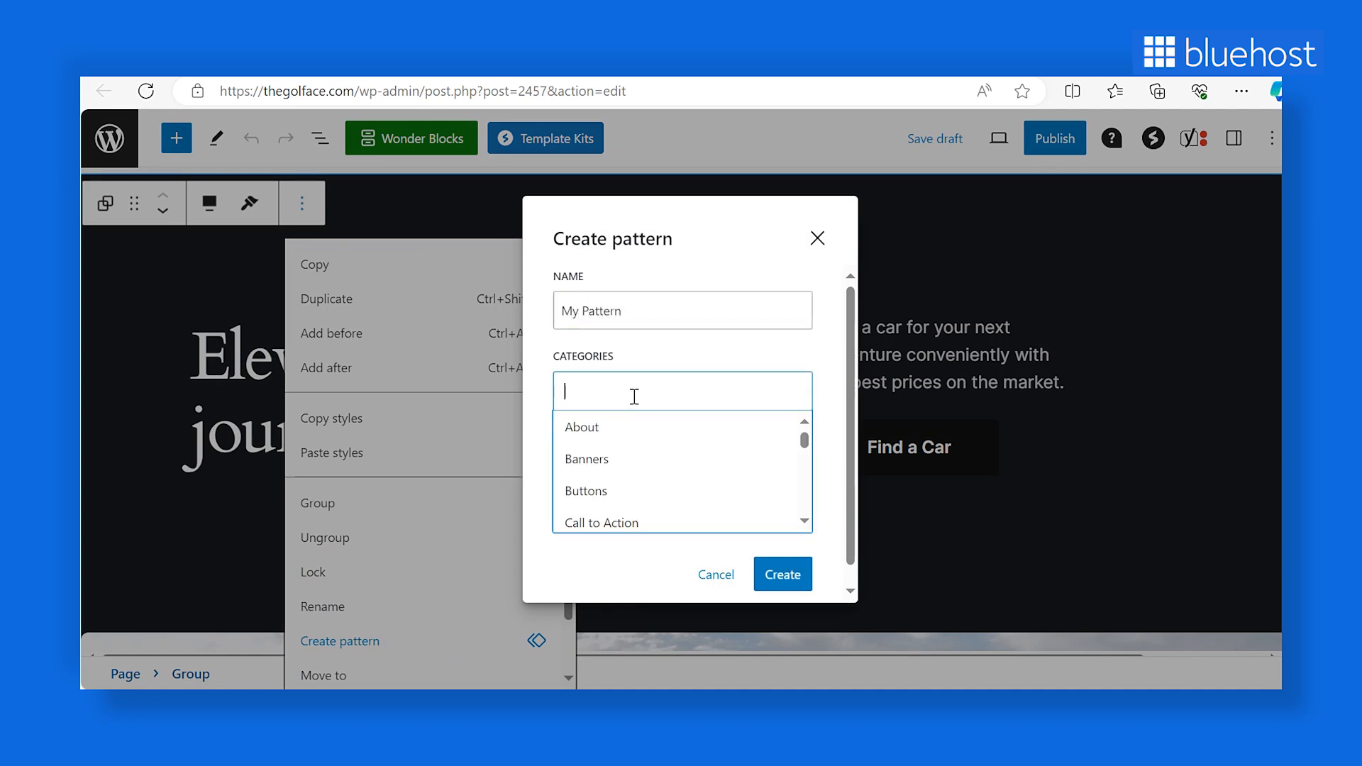
text(Text)
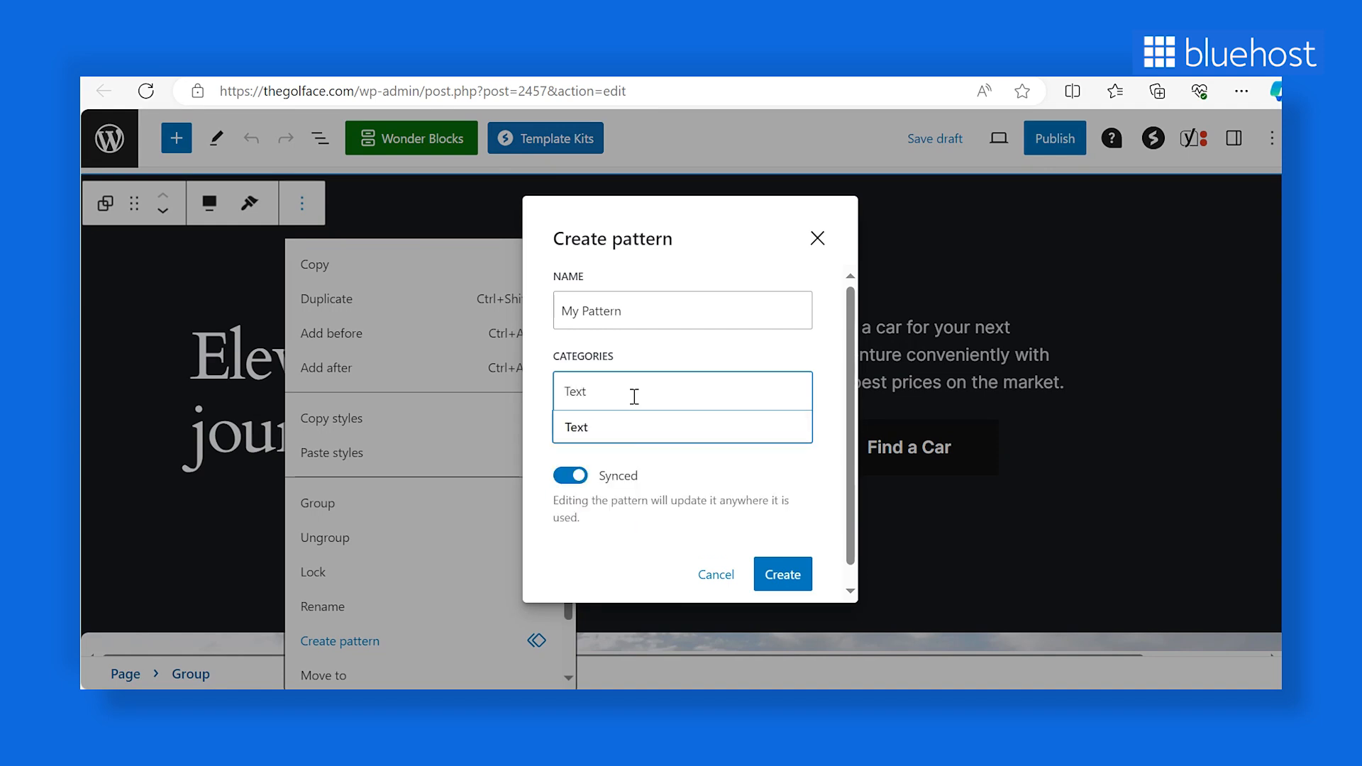
click(617, 429)
text(C)
key(BackSpace)
text(My Category)
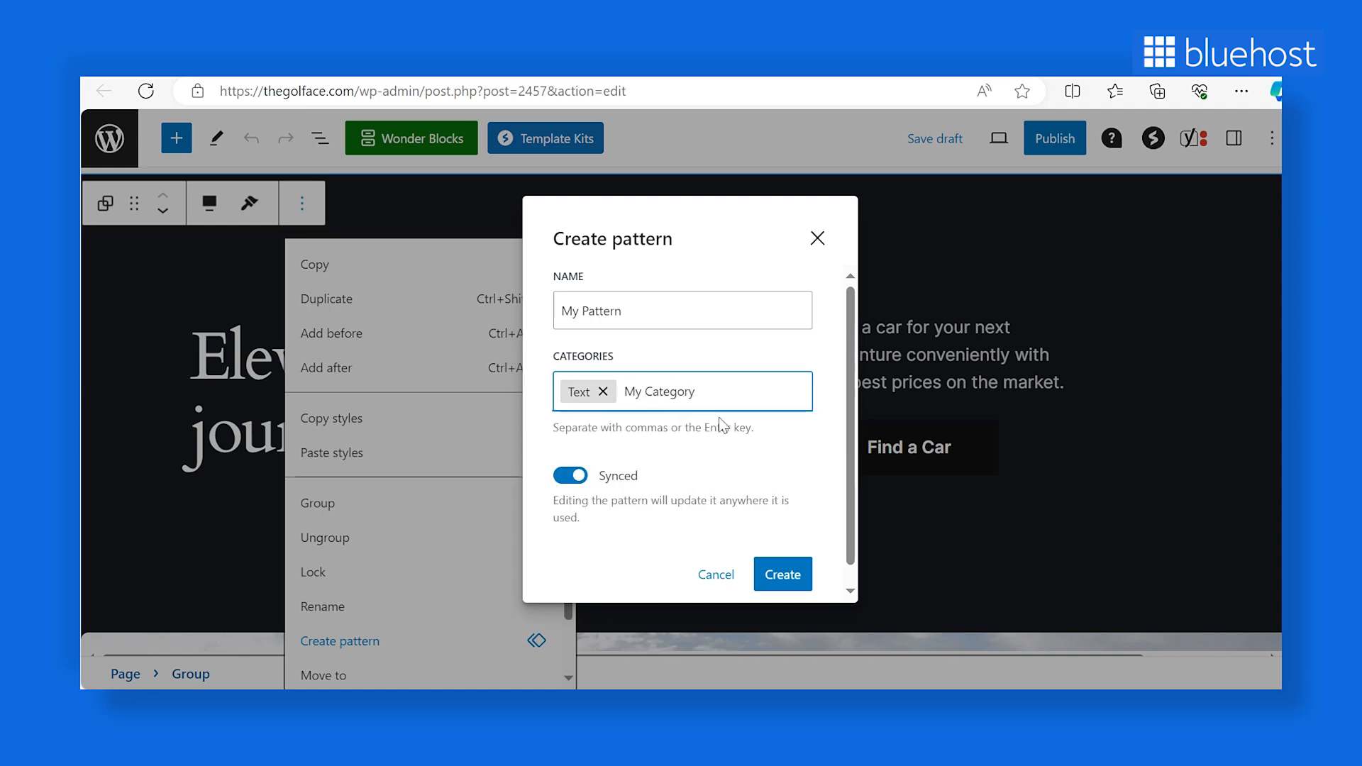
key(Return)
Step: Toggle the pattern's Synced setting off and on again, and create it as a synced pattern
click(561, 479)
click(565, 479)
click(778, 573)
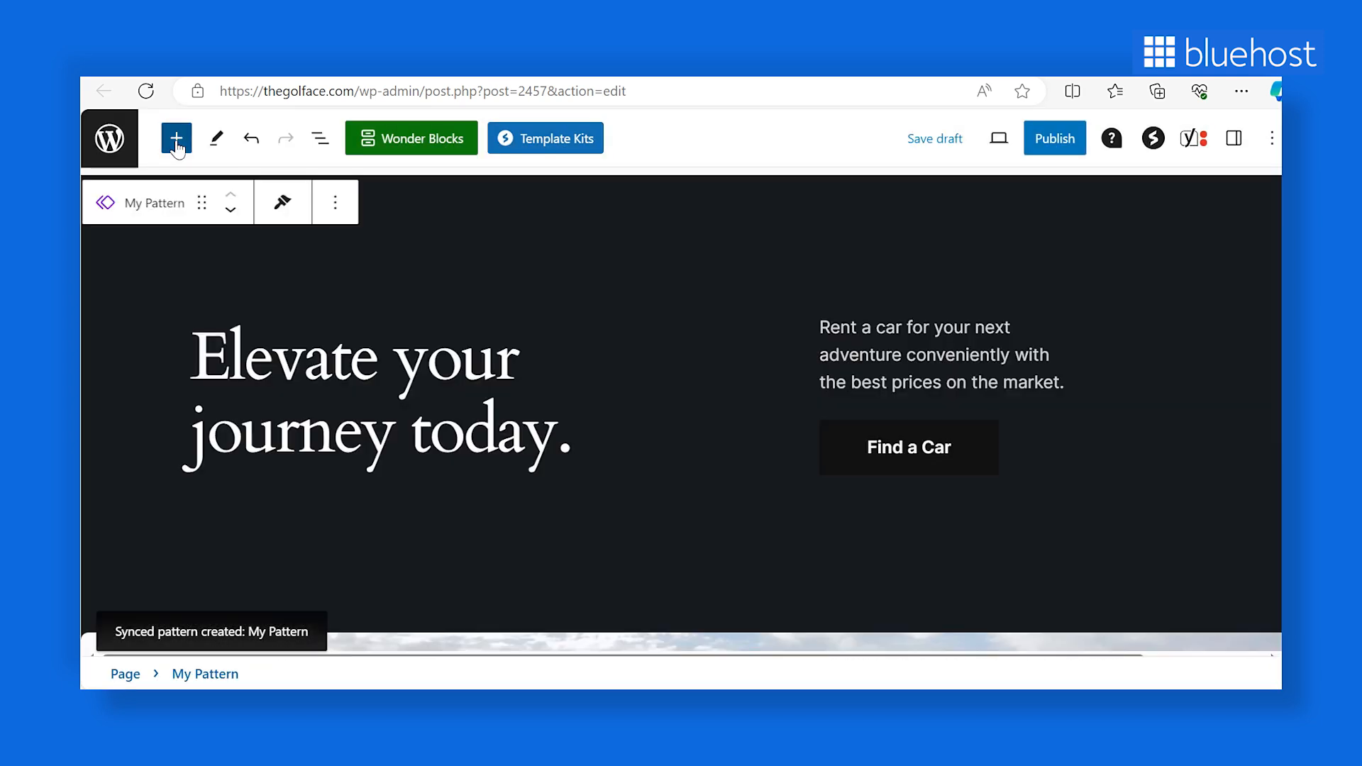
Step: Browse the block inserter's pattern categories and view the patterns under Call to Action and My patterns
click(176, 141)
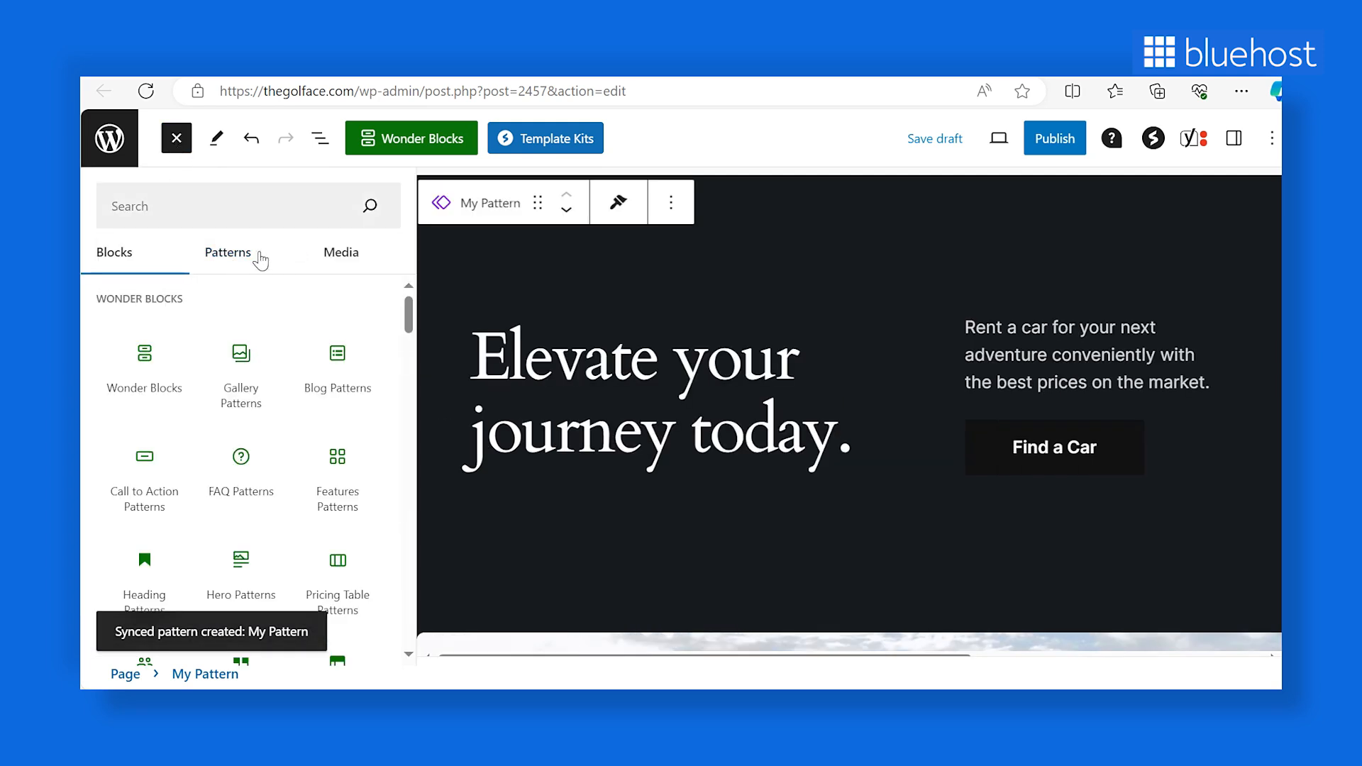
click(238, 258)
scroll(307, 318, down, 3)
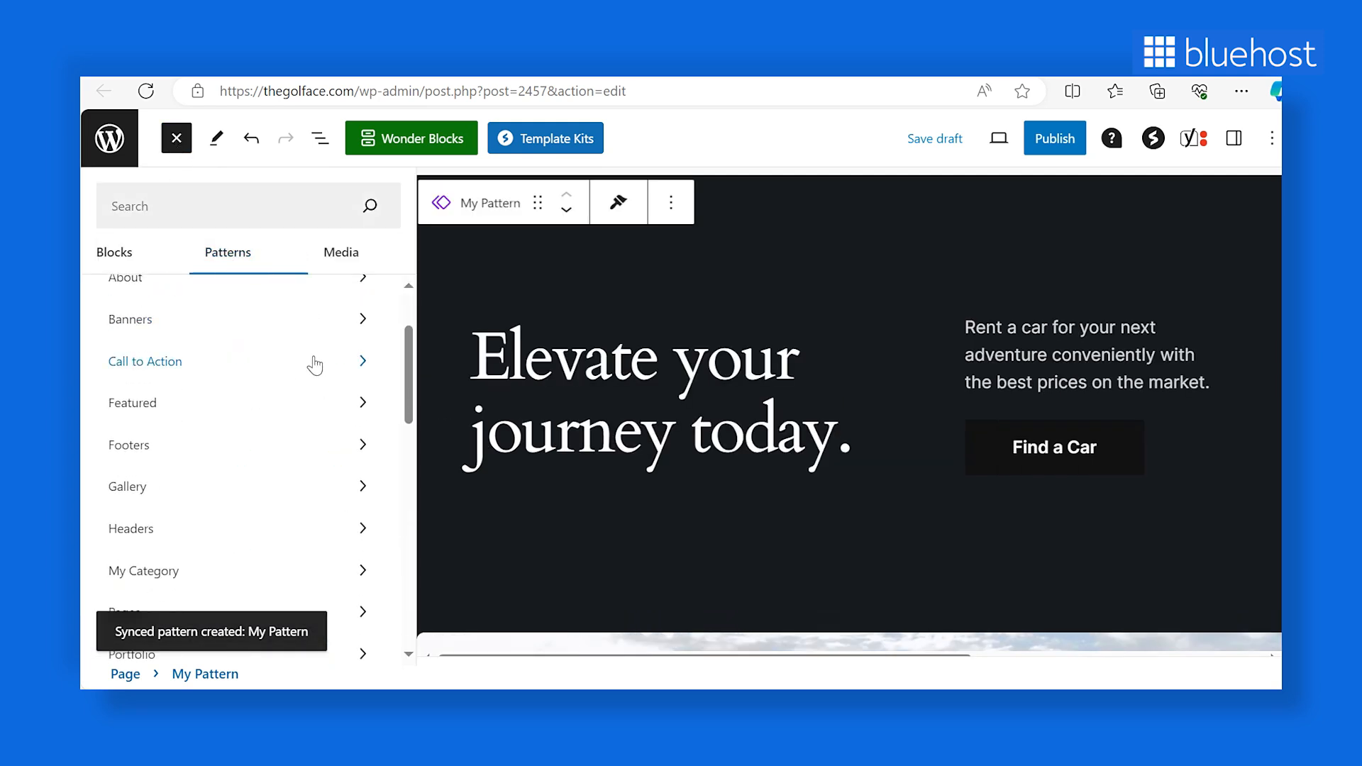
click(312, 365)
scroll(312, 376, up, 3)
click(338, 353)
scroll(500, 374, down, 3)
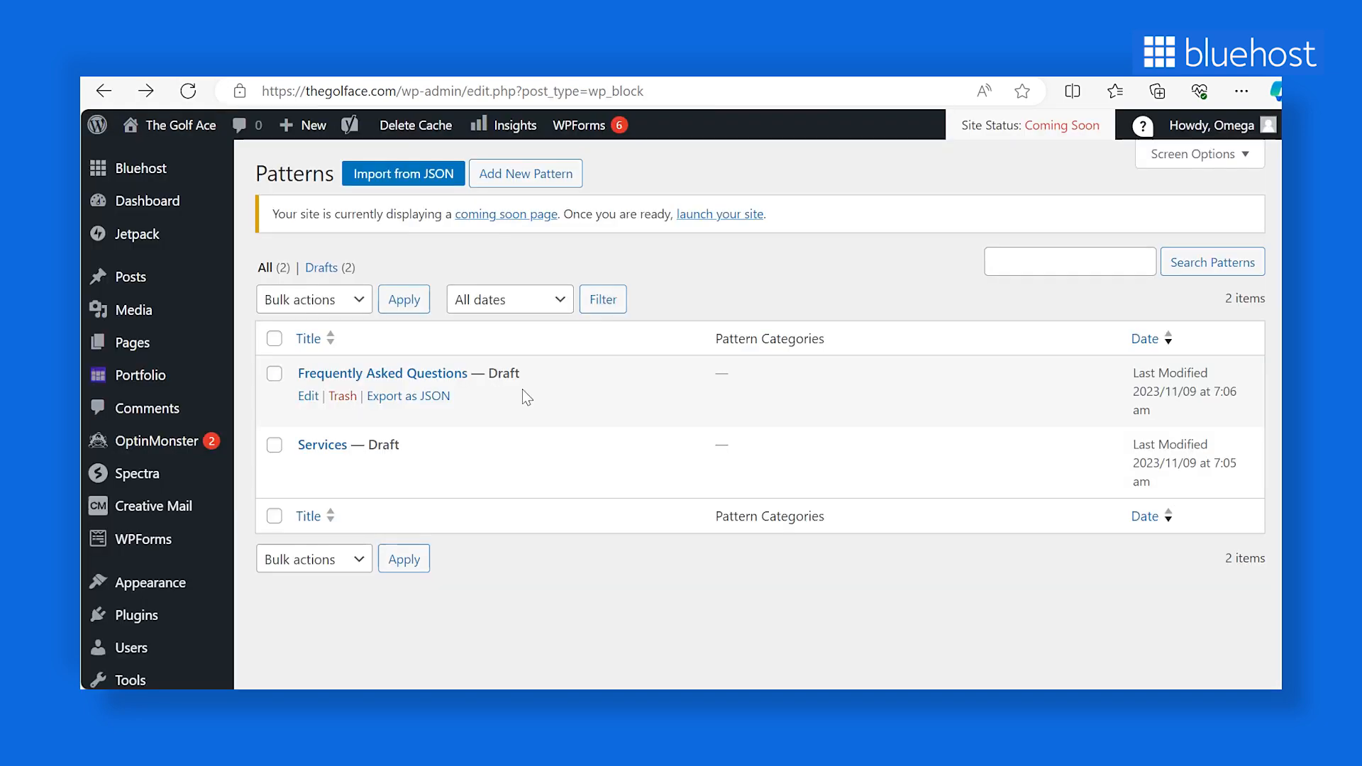
Step: Export the Services pattern as JSON, and open and dismiss the pattern import from JSON
click(410, 469)
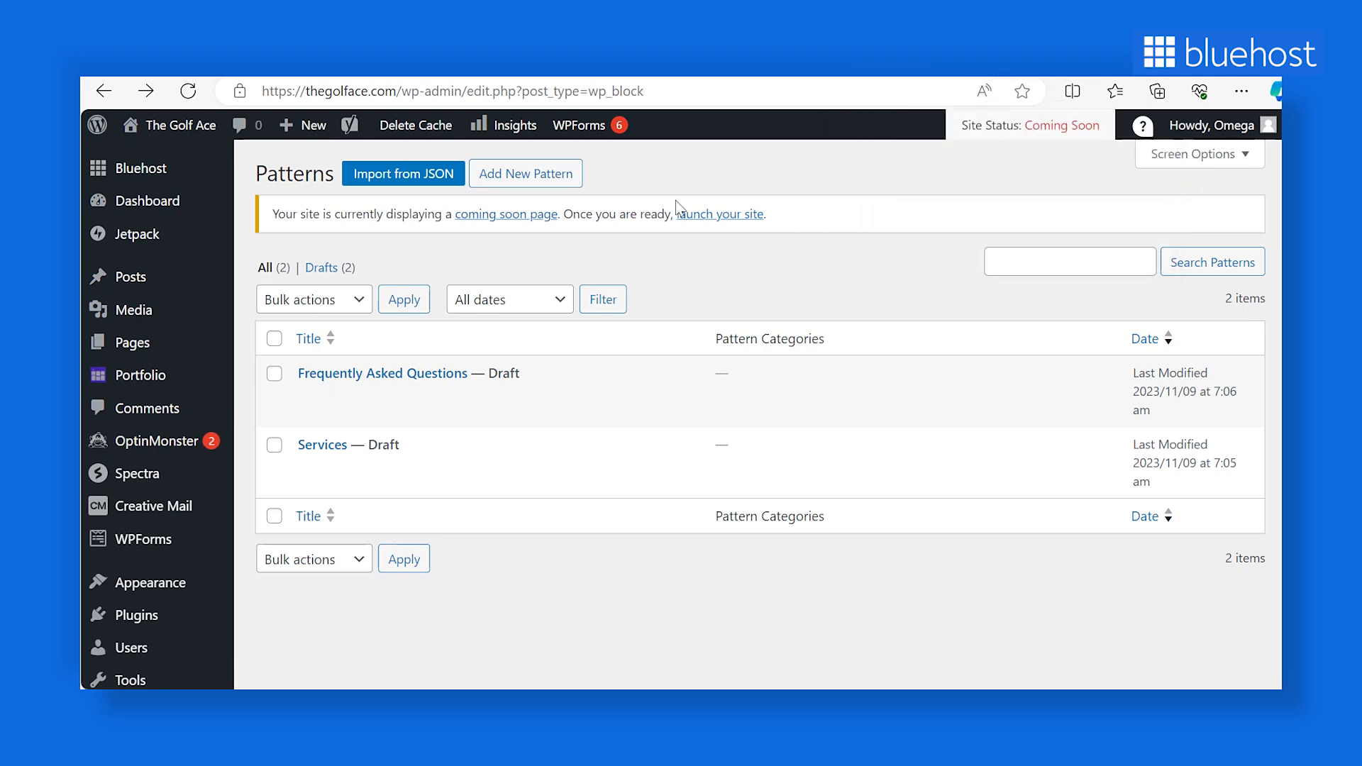
click(446, 179)
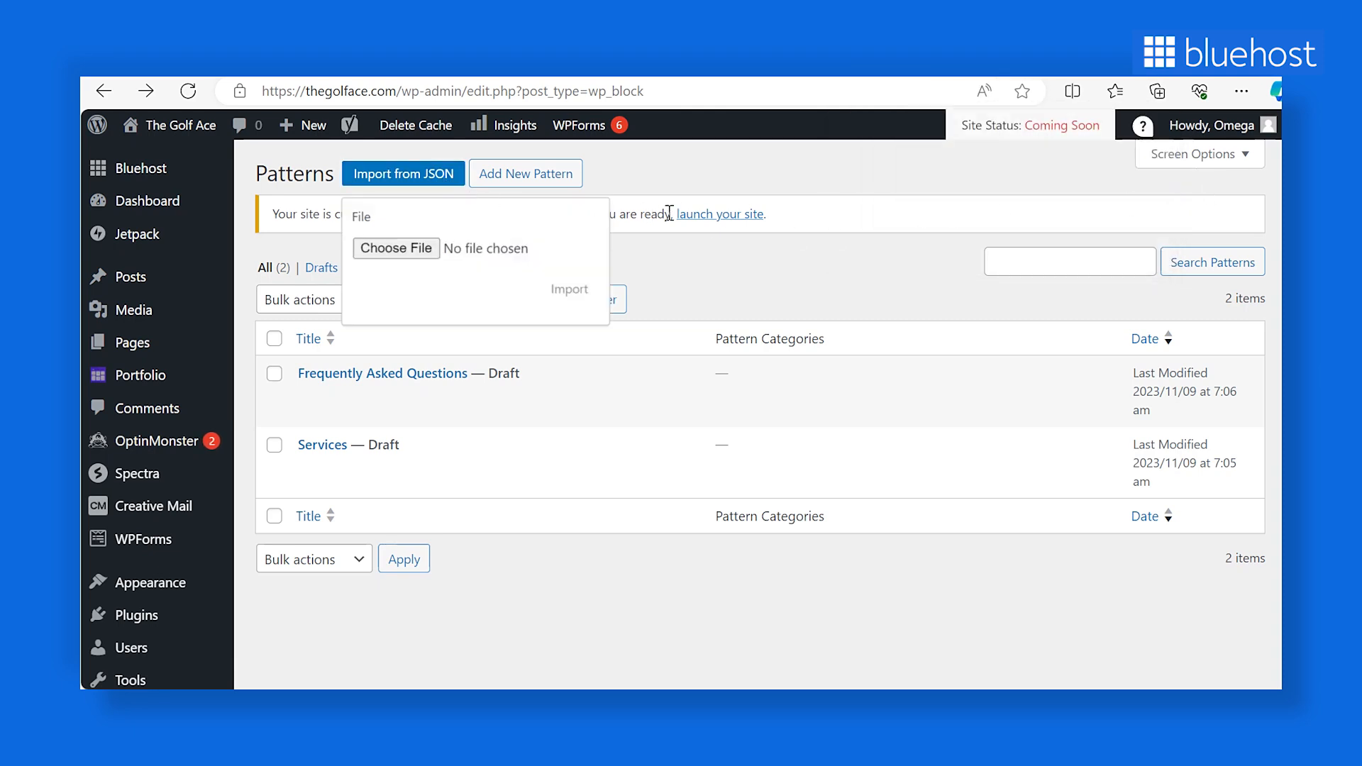
click(735, 177)
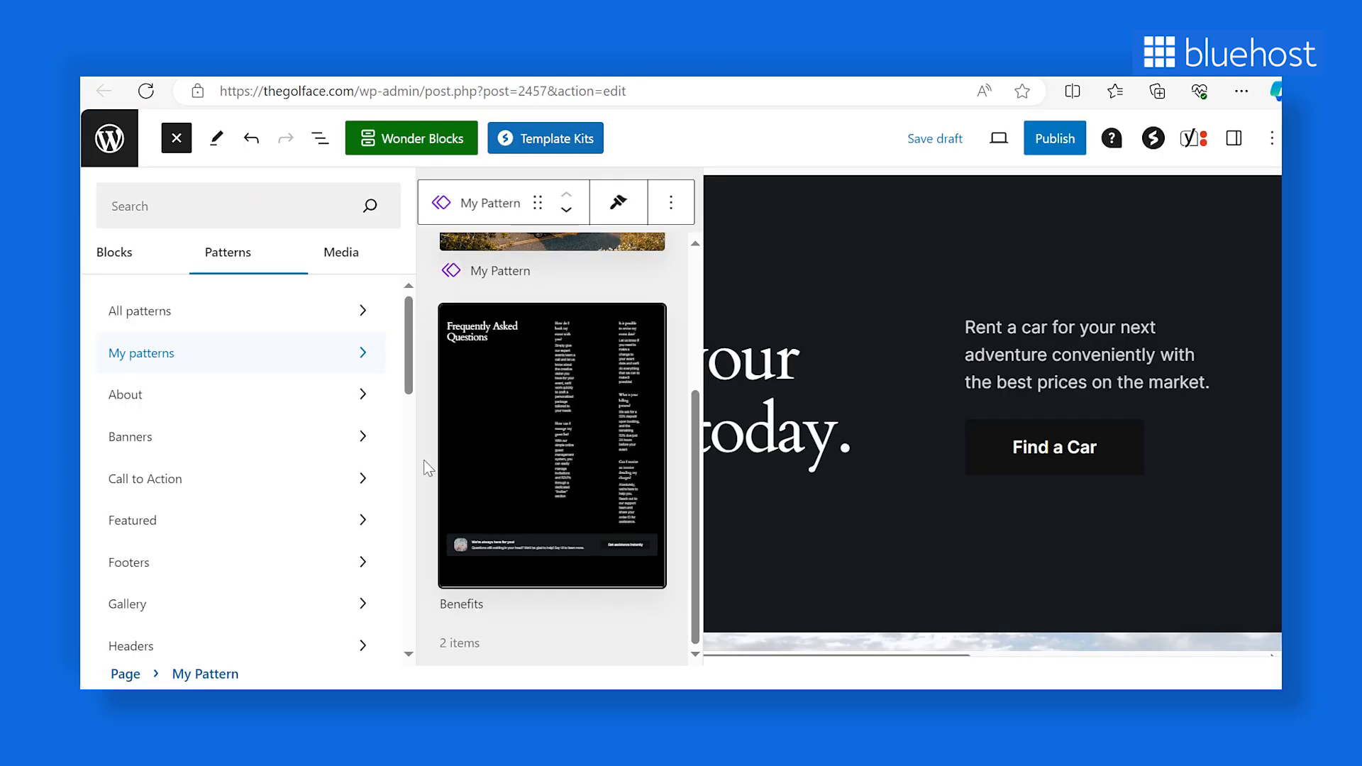
Step: Look through the list of pattern categories in the block inserter around My Category
scroll(272, 476, down, 4)
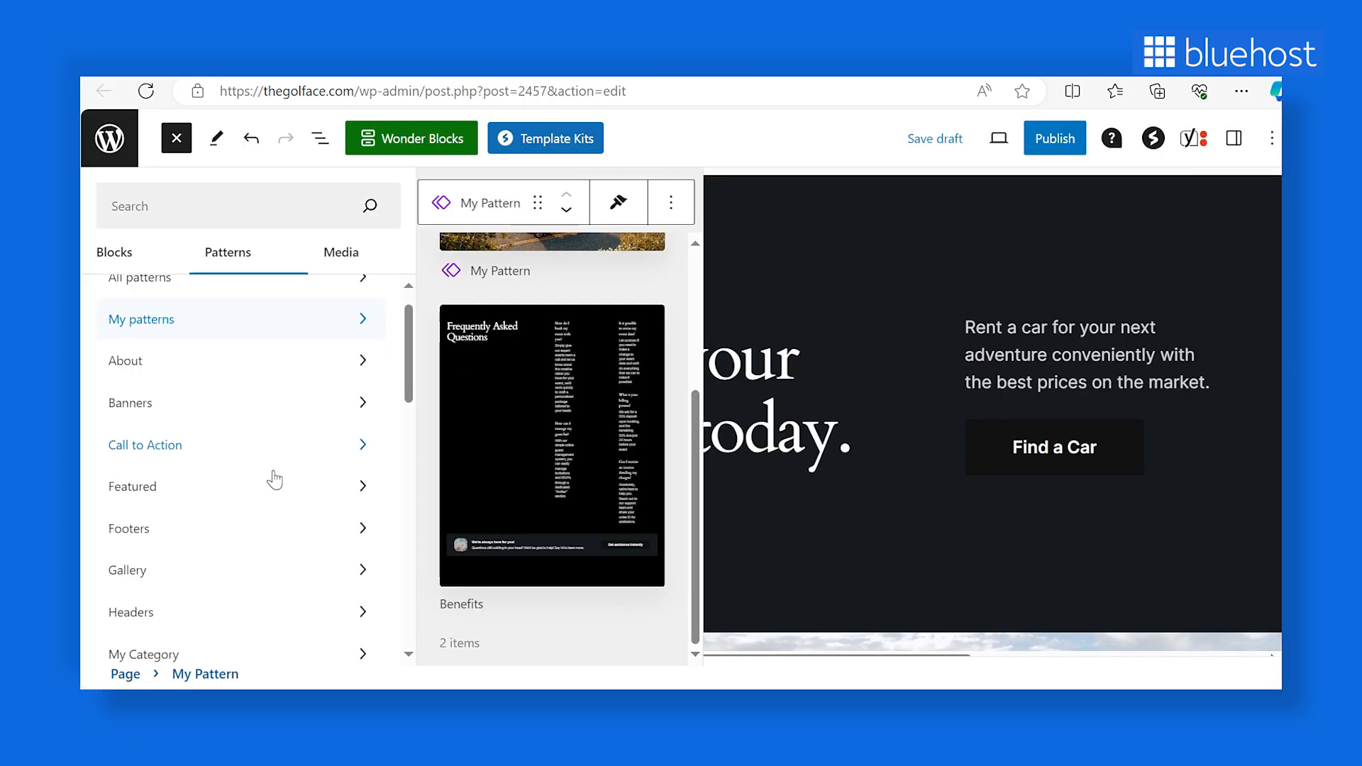
scroll(272, 476, down, 3)
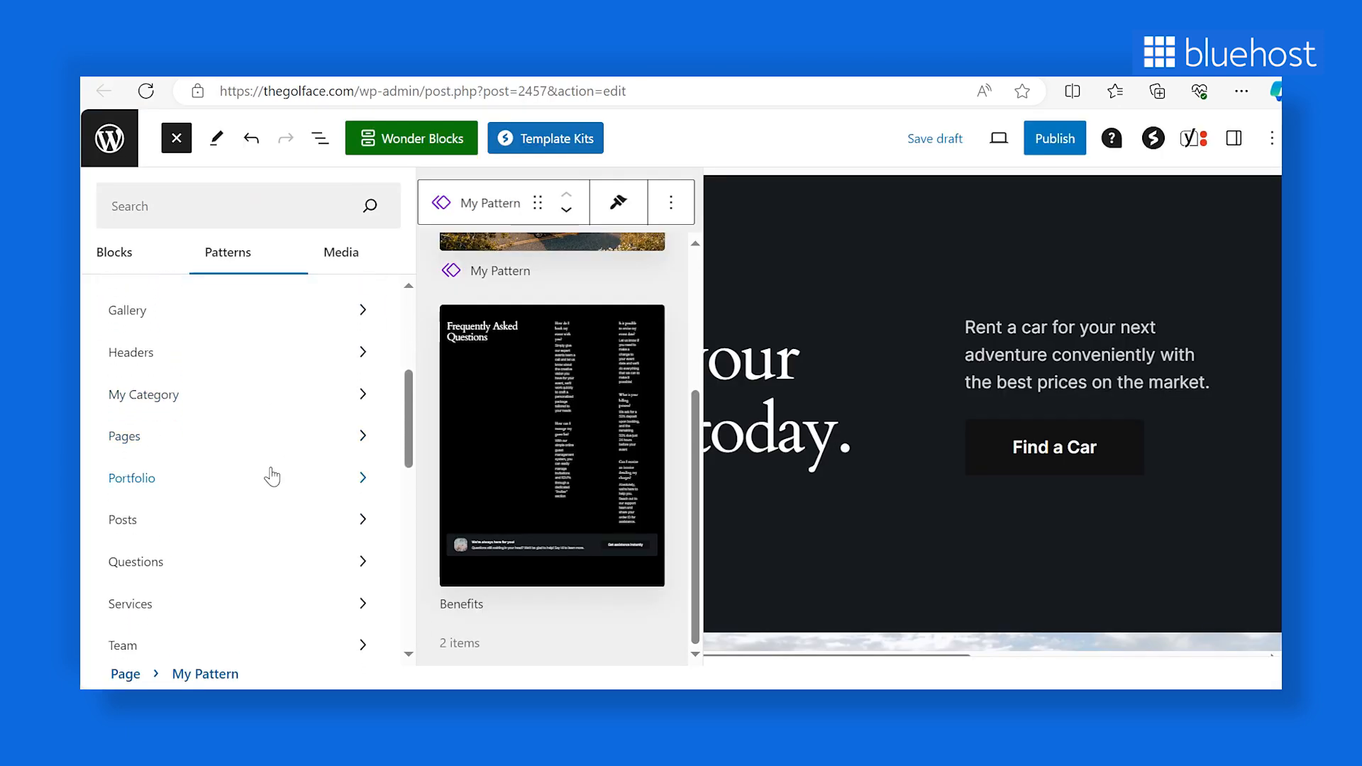
scroll(271, 477, up, 1)
scroll(272, 477, up, 1)
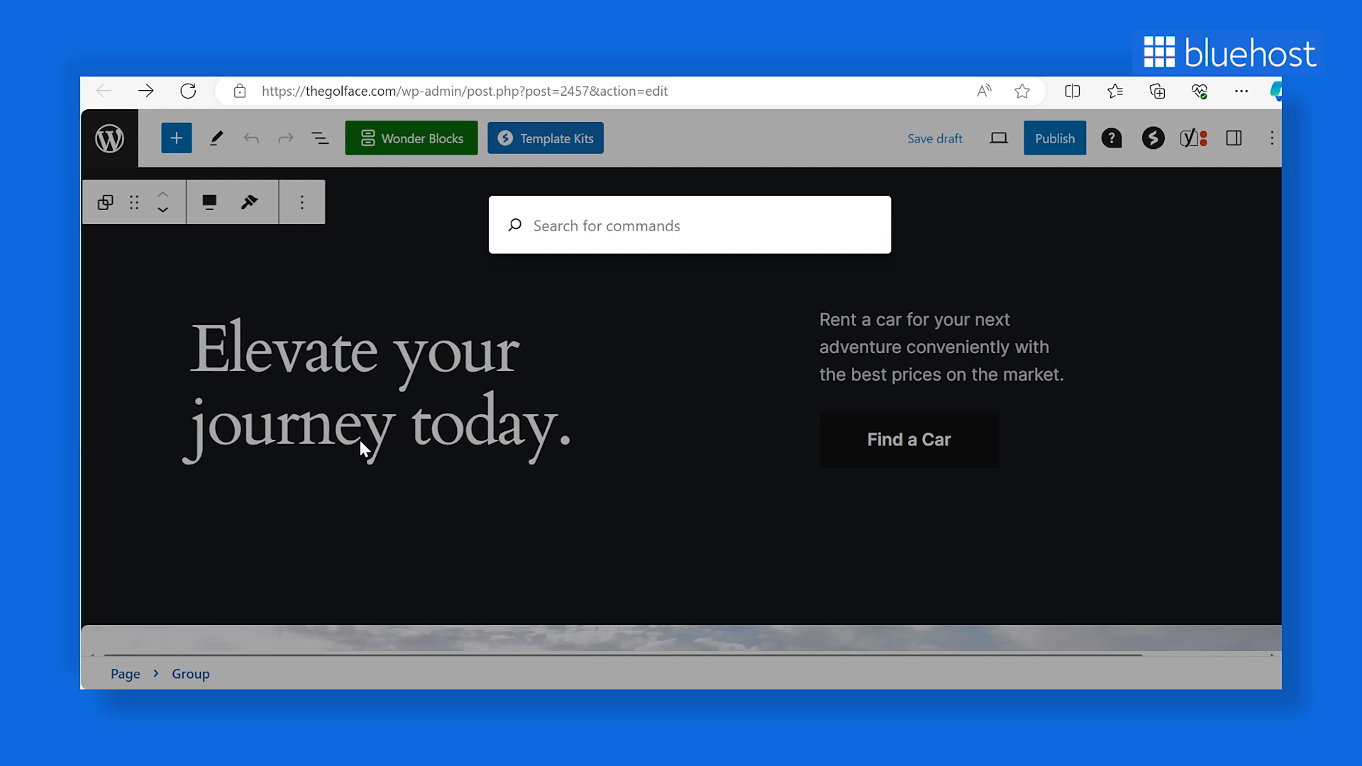
Step: Search the command palette for "page", open the Pages template and look over its layout
text(p)
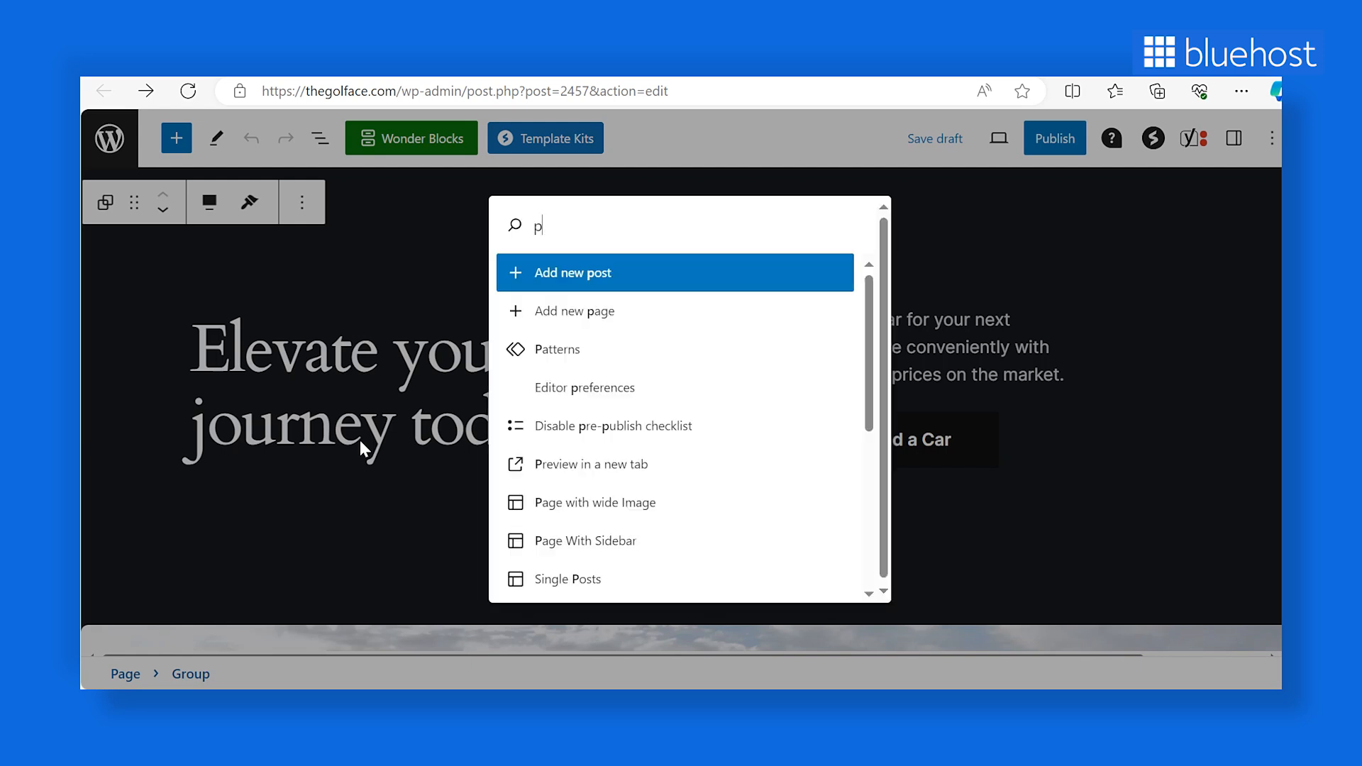
text(age)
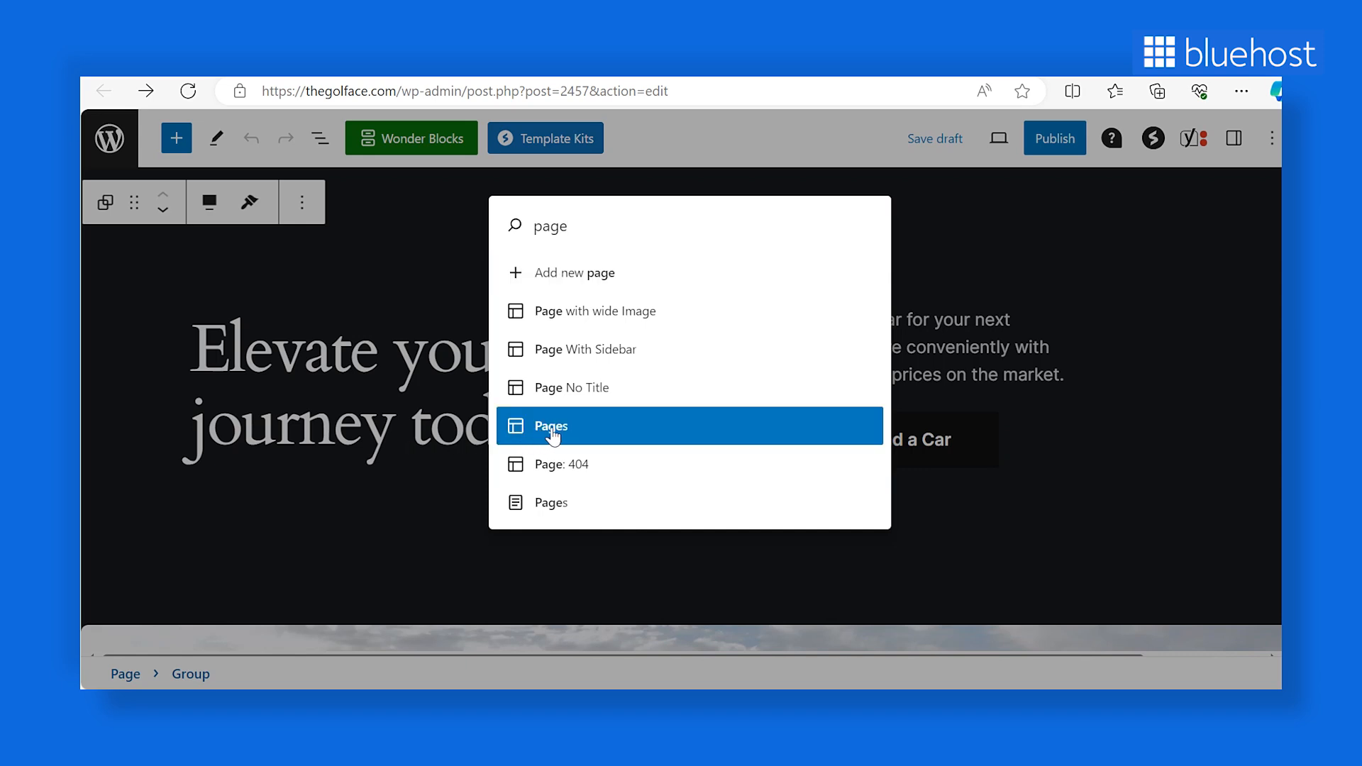
click(586, 436)
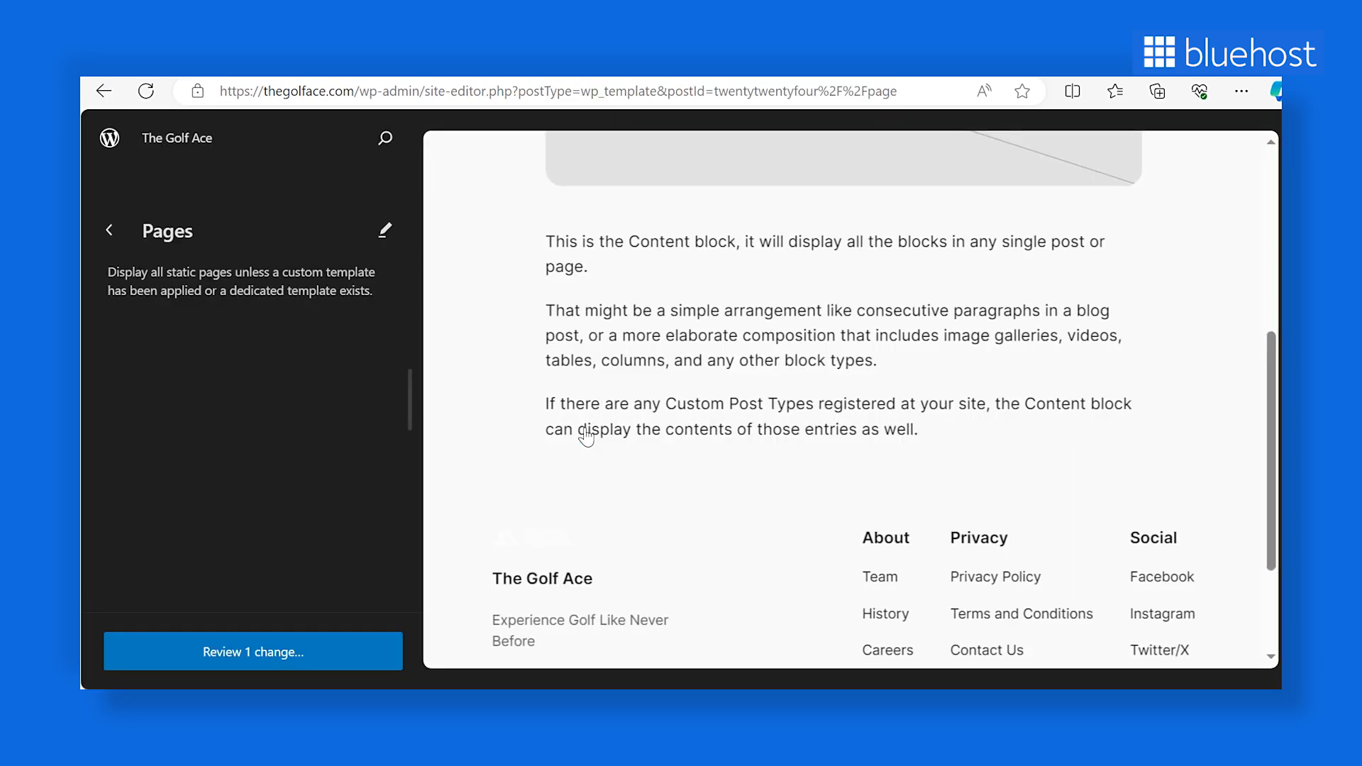
scroll(586, 436, up, 2)
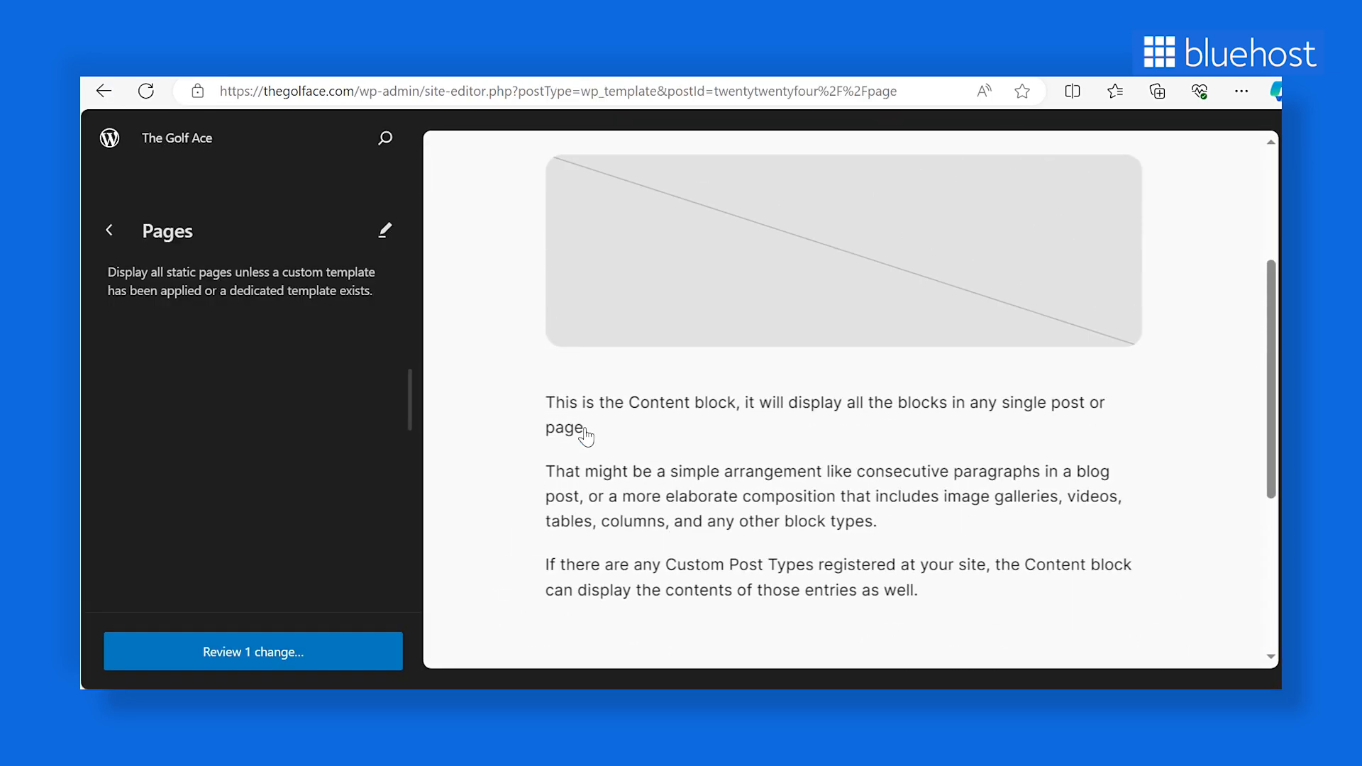
scroll(586, 435, down, 4)
scroll(580, 432, up, 1)
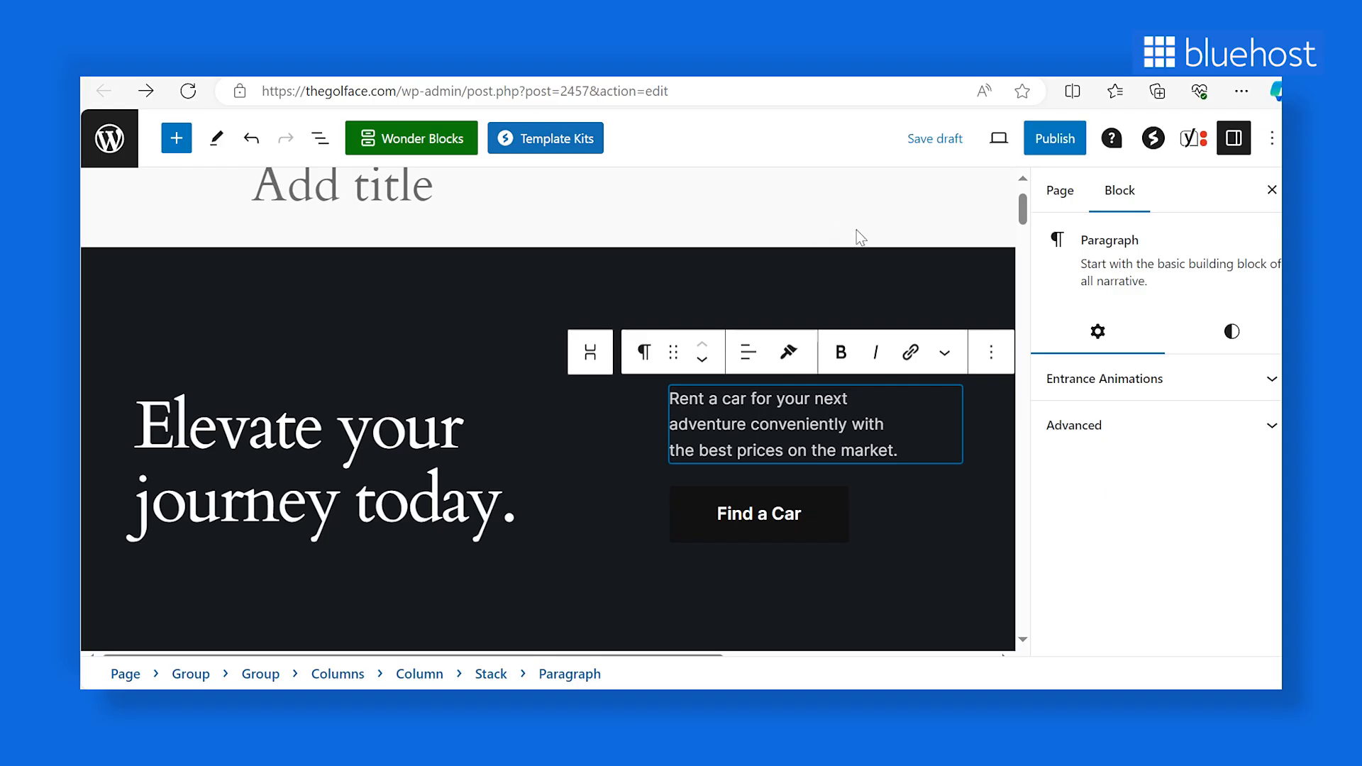
Step: Examine the optional color settings in the styles of the "Rent a car for your next adventure" paragraph
click(1229, 333)
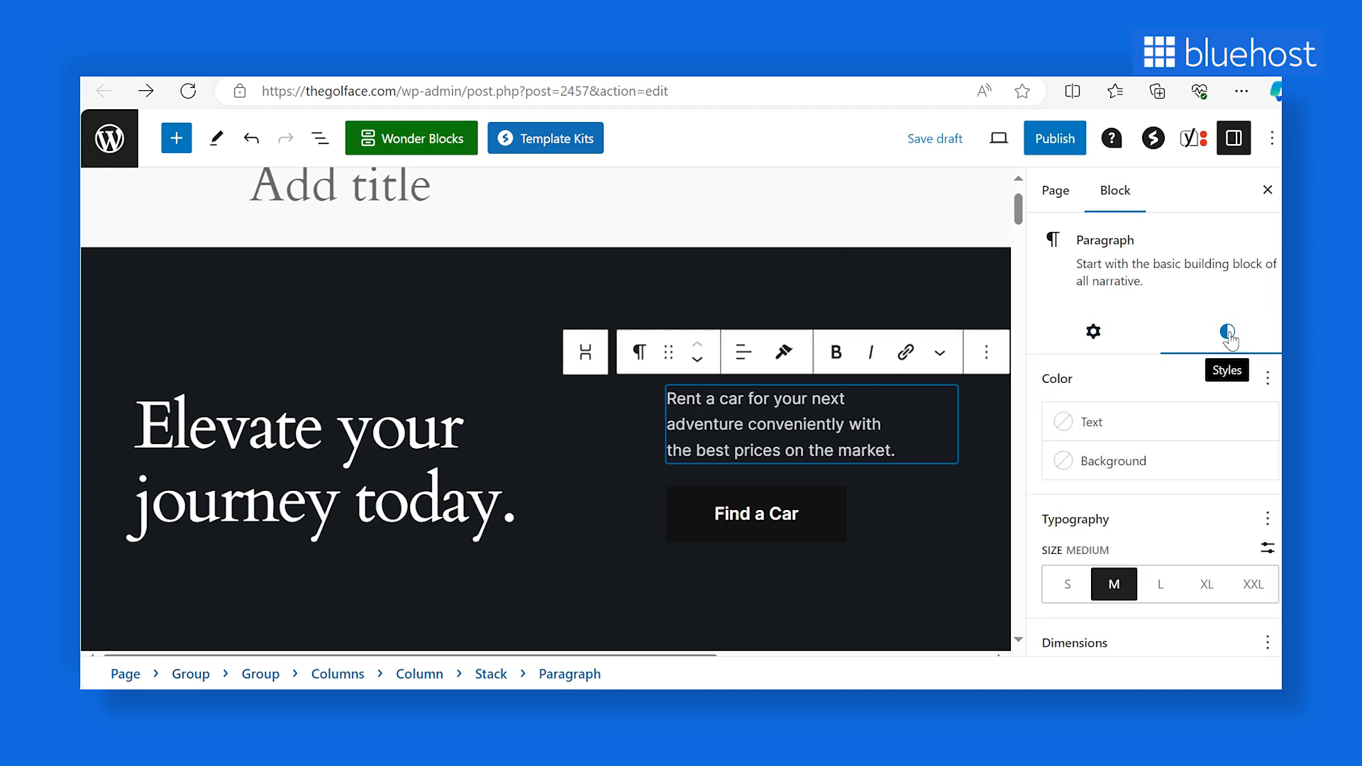
click(1267, 382)
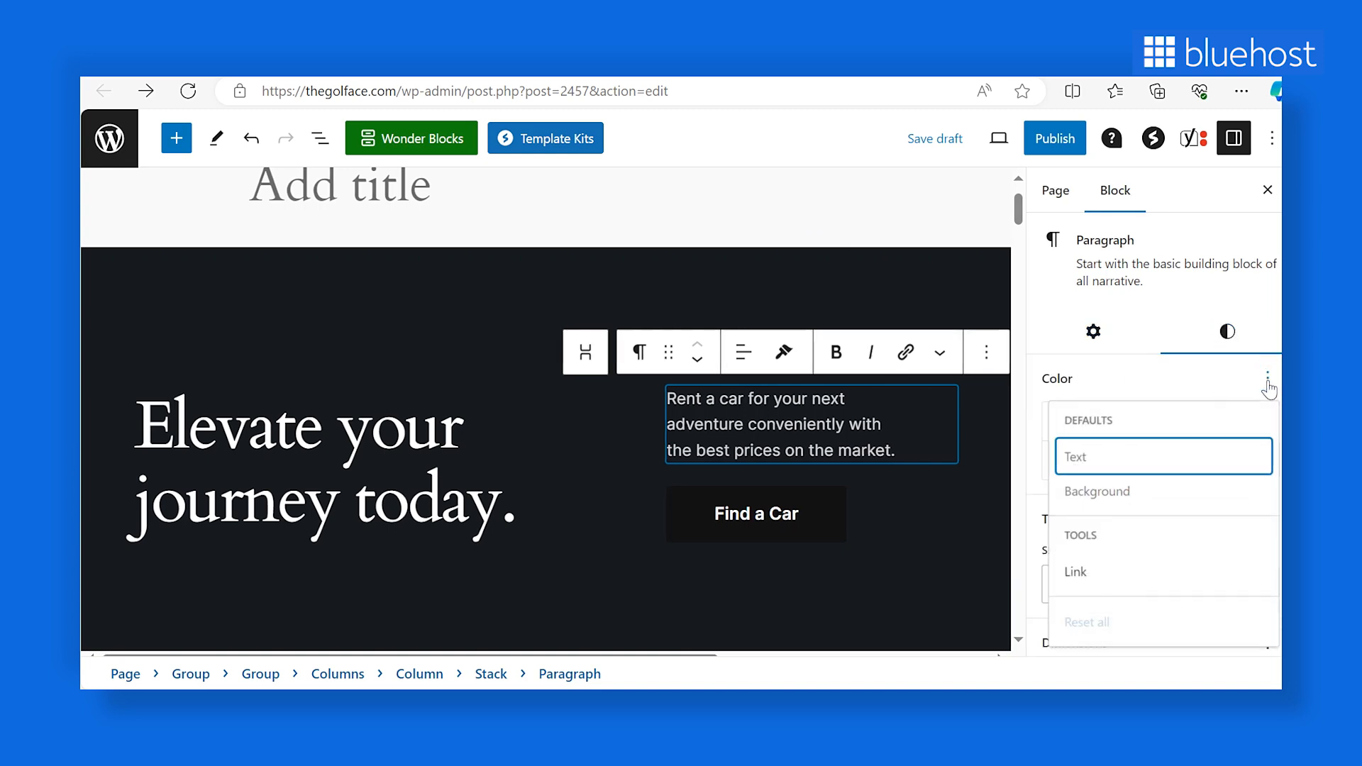
click(1232, 296)
Step: Add the Font family and Appearance controls to the paragraph's typography settings
scroll(1233, 381, down, 2)
click(1267, 409)
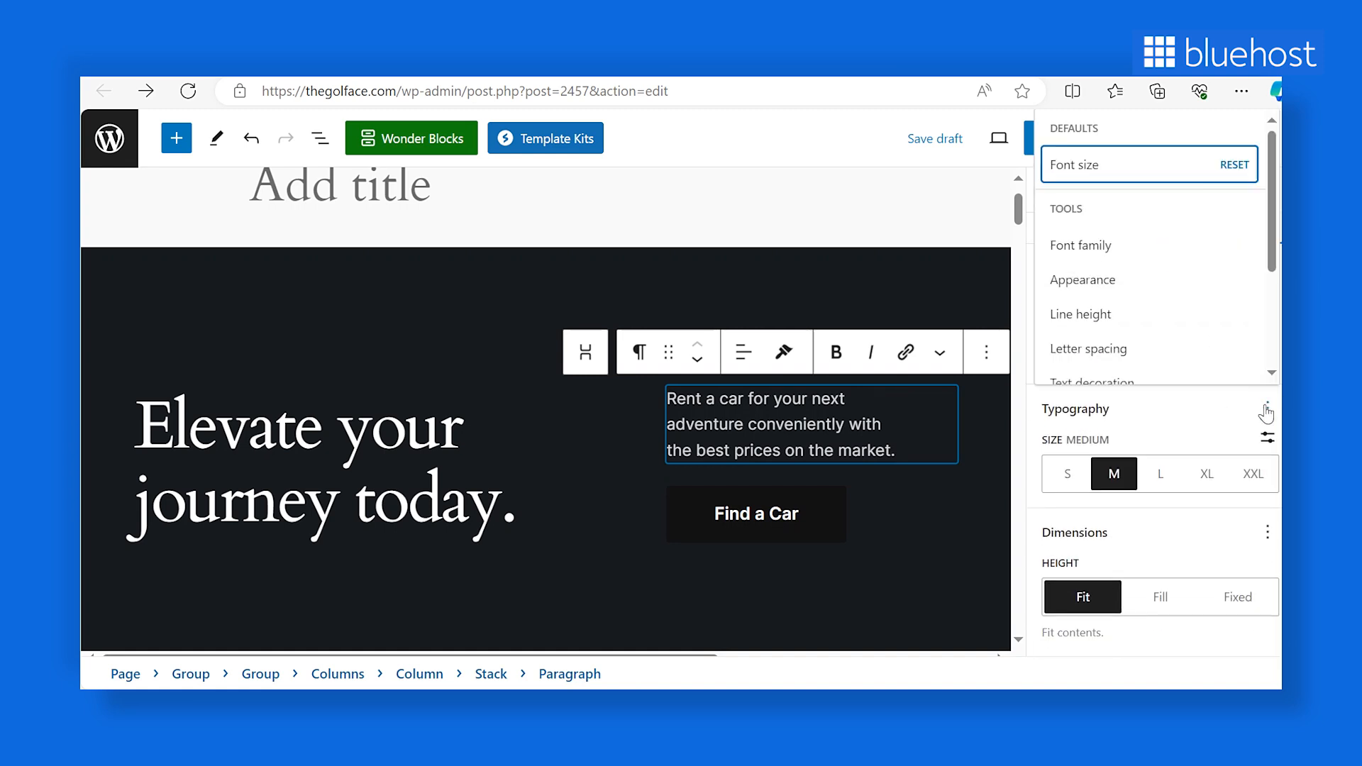
scroll(1164, 238, down, 1)
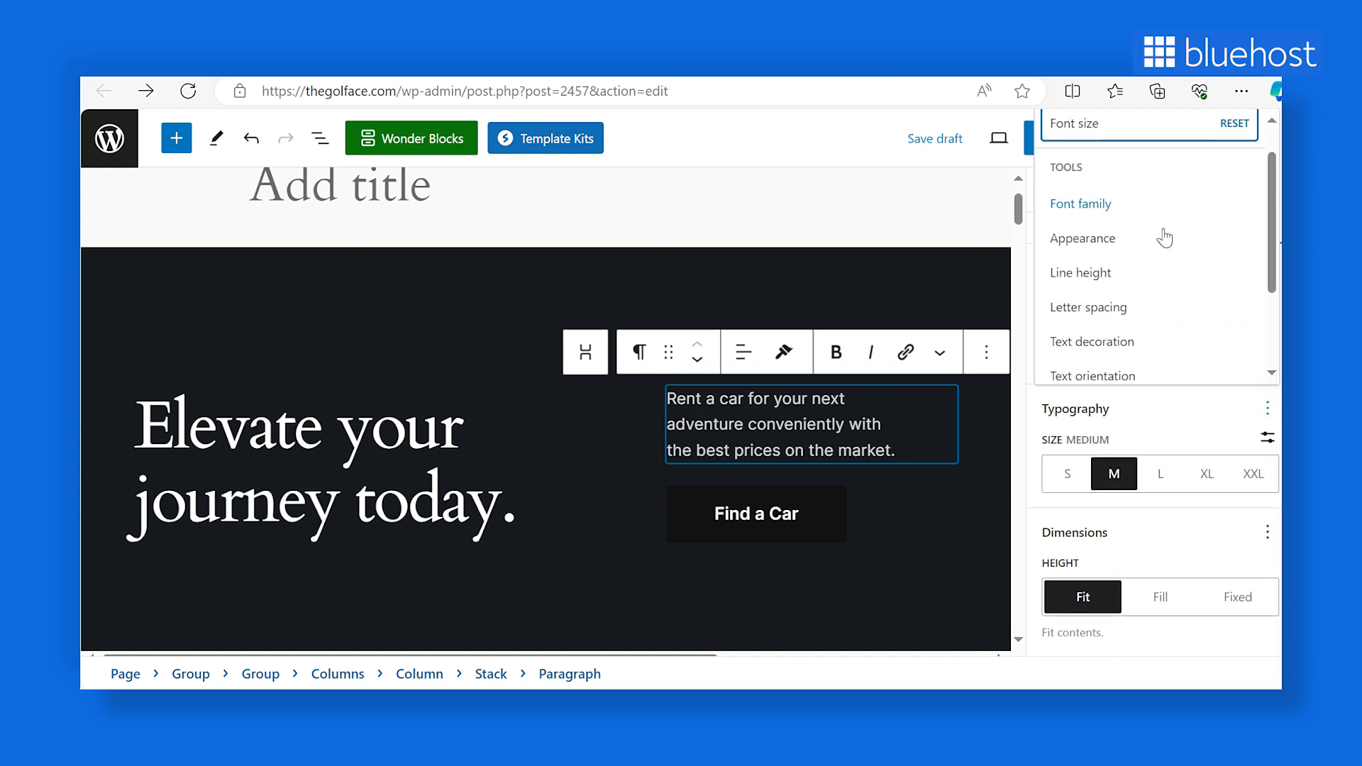
scroll(1164, 239, down, 3)
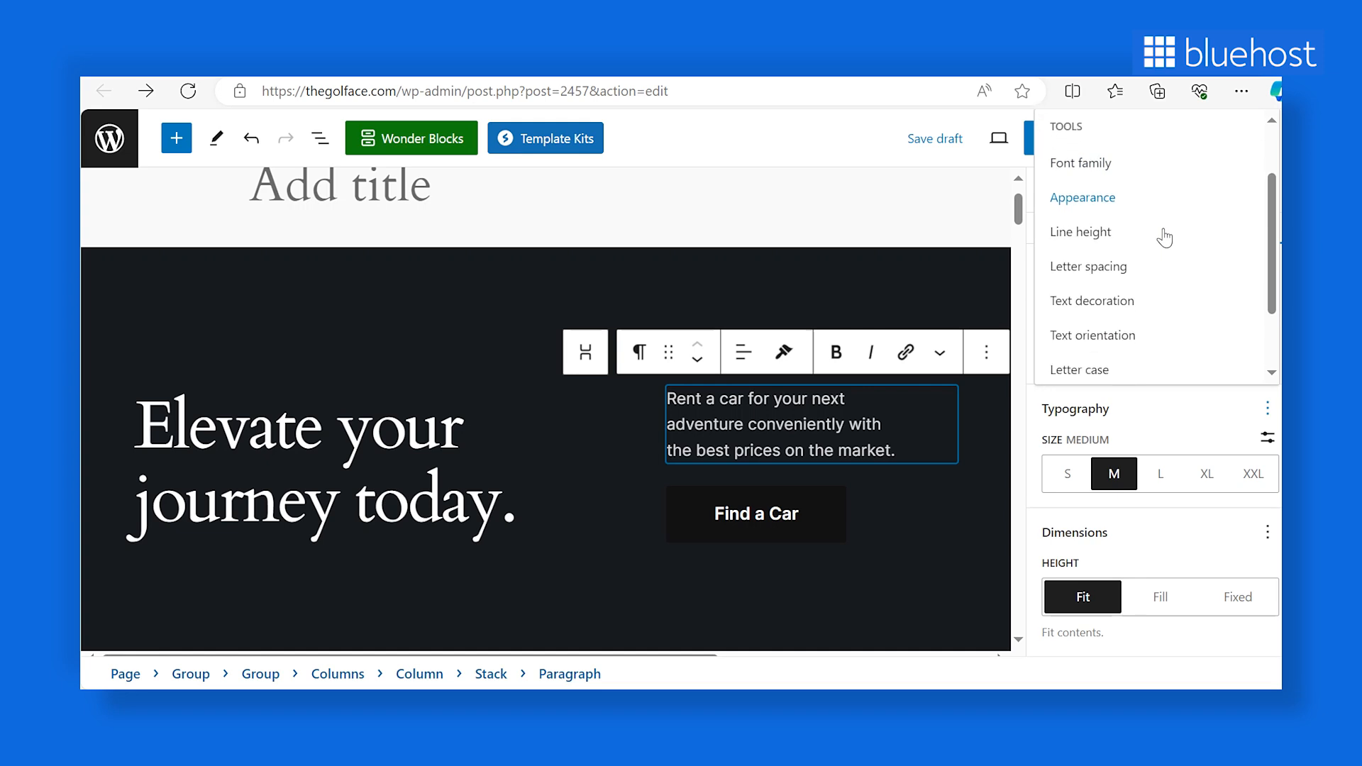
scroll(1164, 239, up, 3)
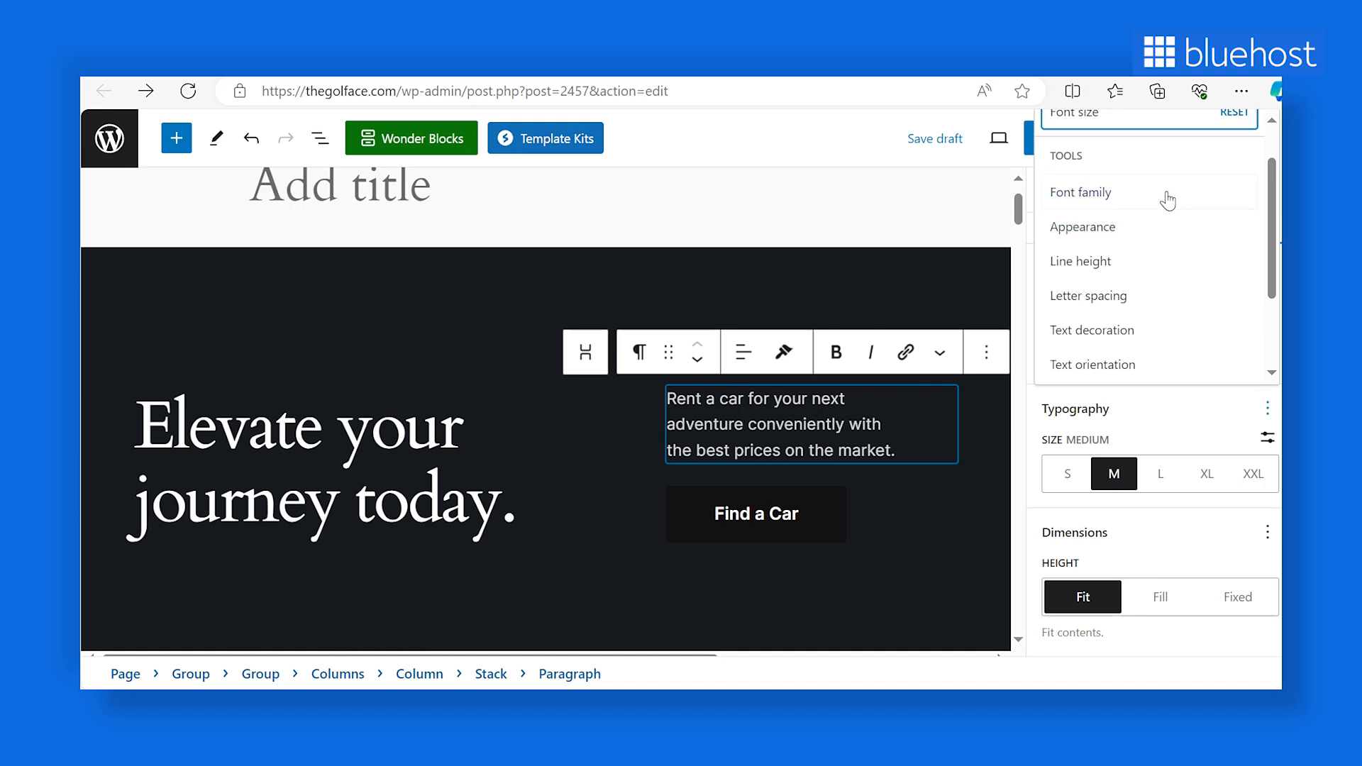
click(1167, 200)
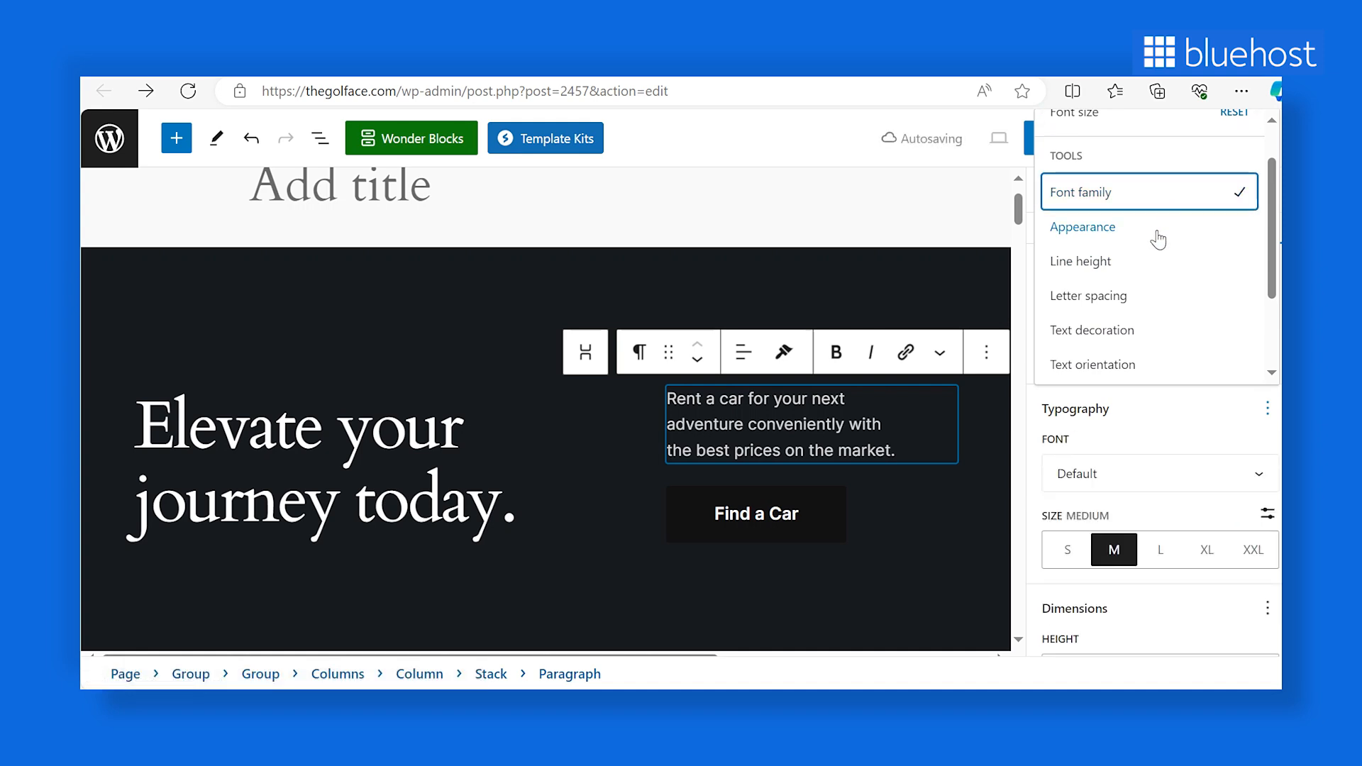
click(1126, 230)
click(1130, 426)
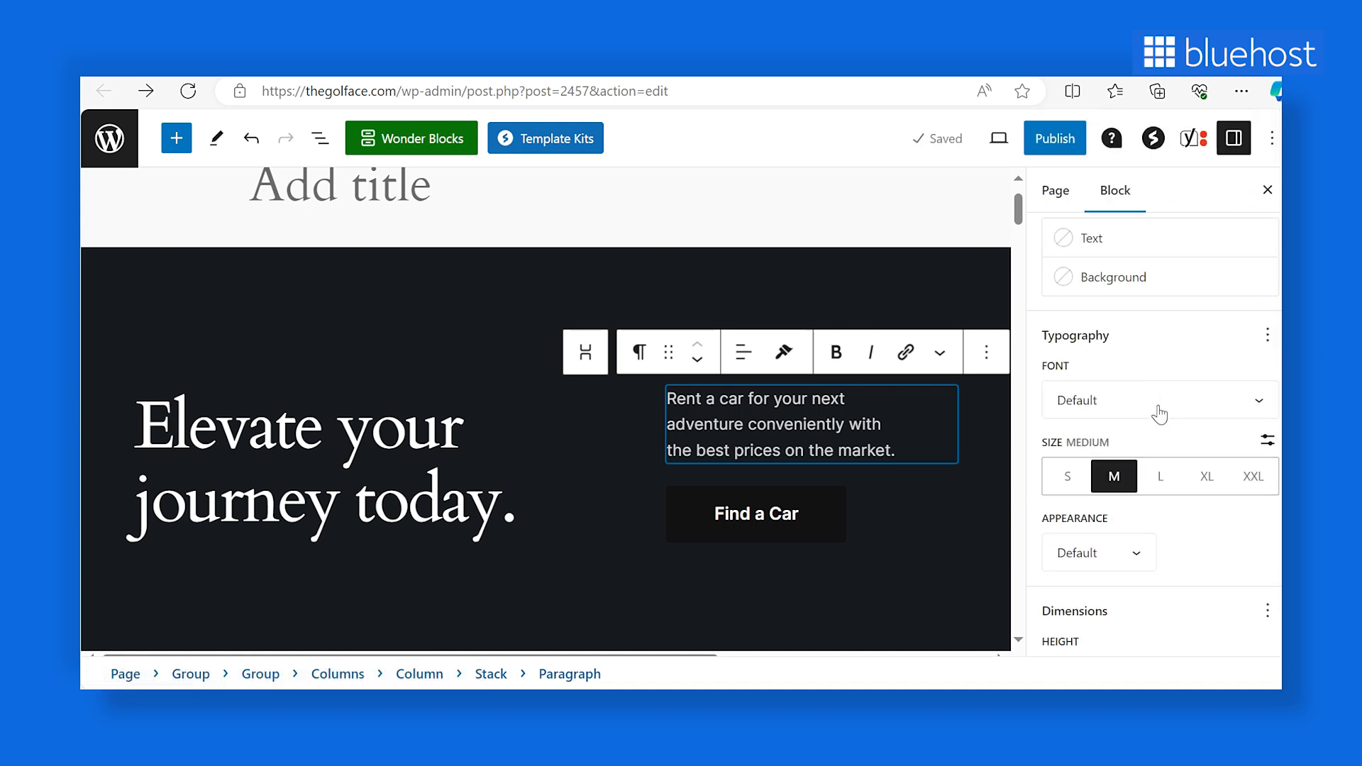
Step: Set the paragraph's font to System Sans-serif and its appearance to Medium
click(1158, 413)
click(1112, 467)
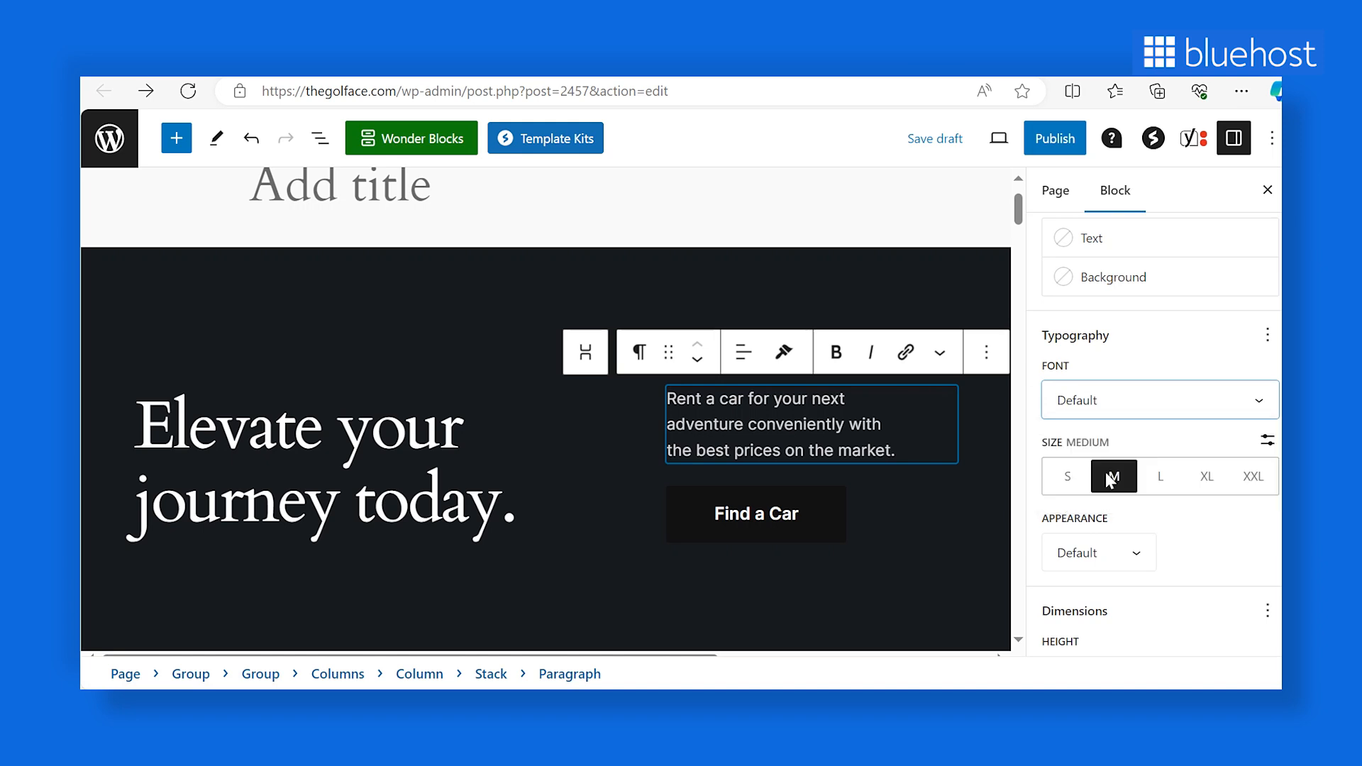
click(1154, 409)
click(1156, 481)
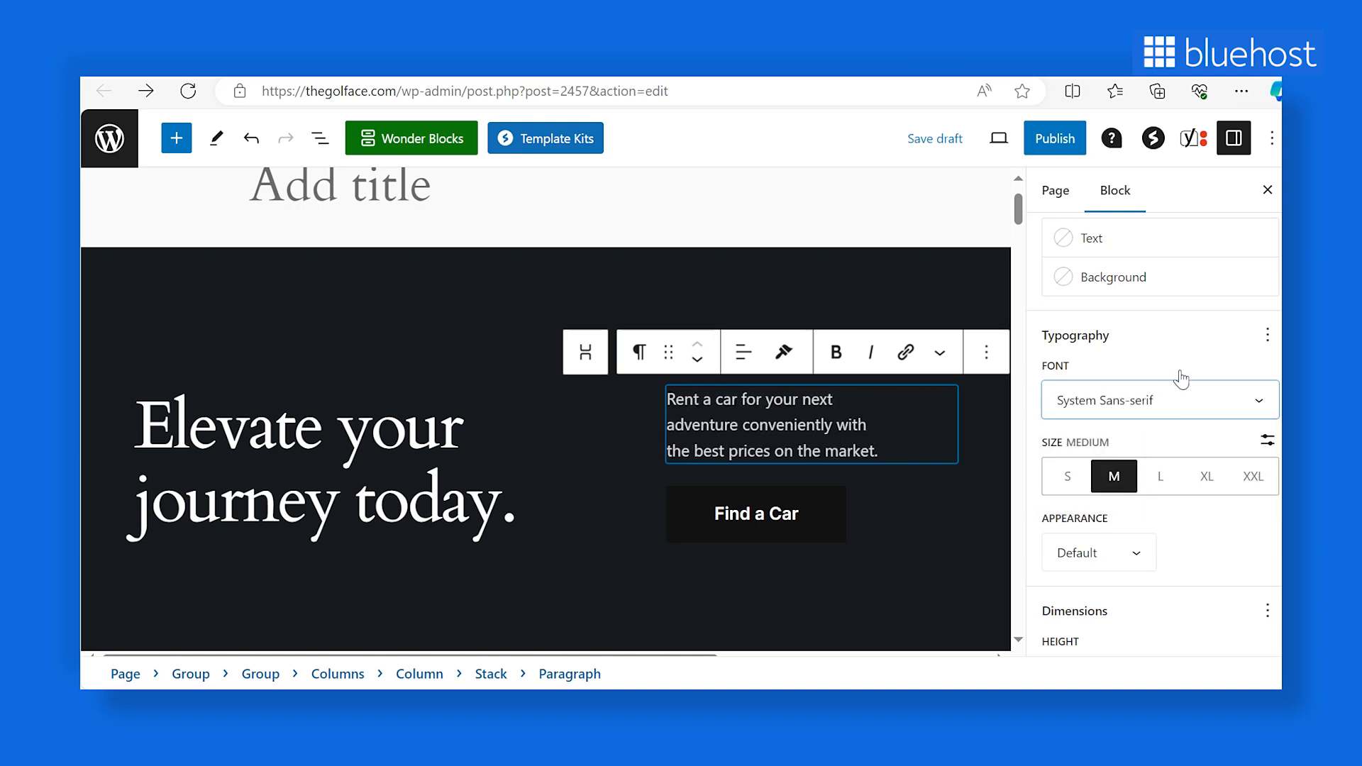
scroll(1179, 383, down, 1)
click(1113, 483)
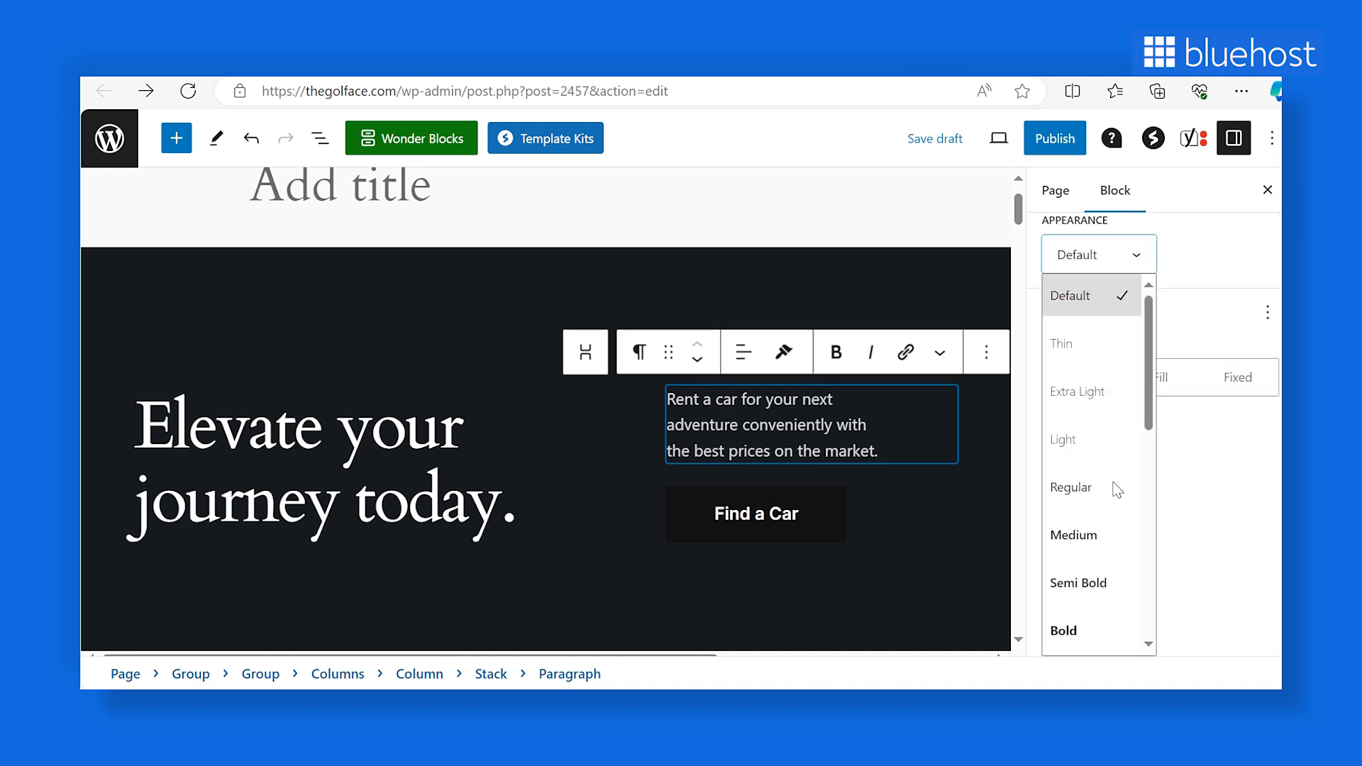
click(1103, 532)
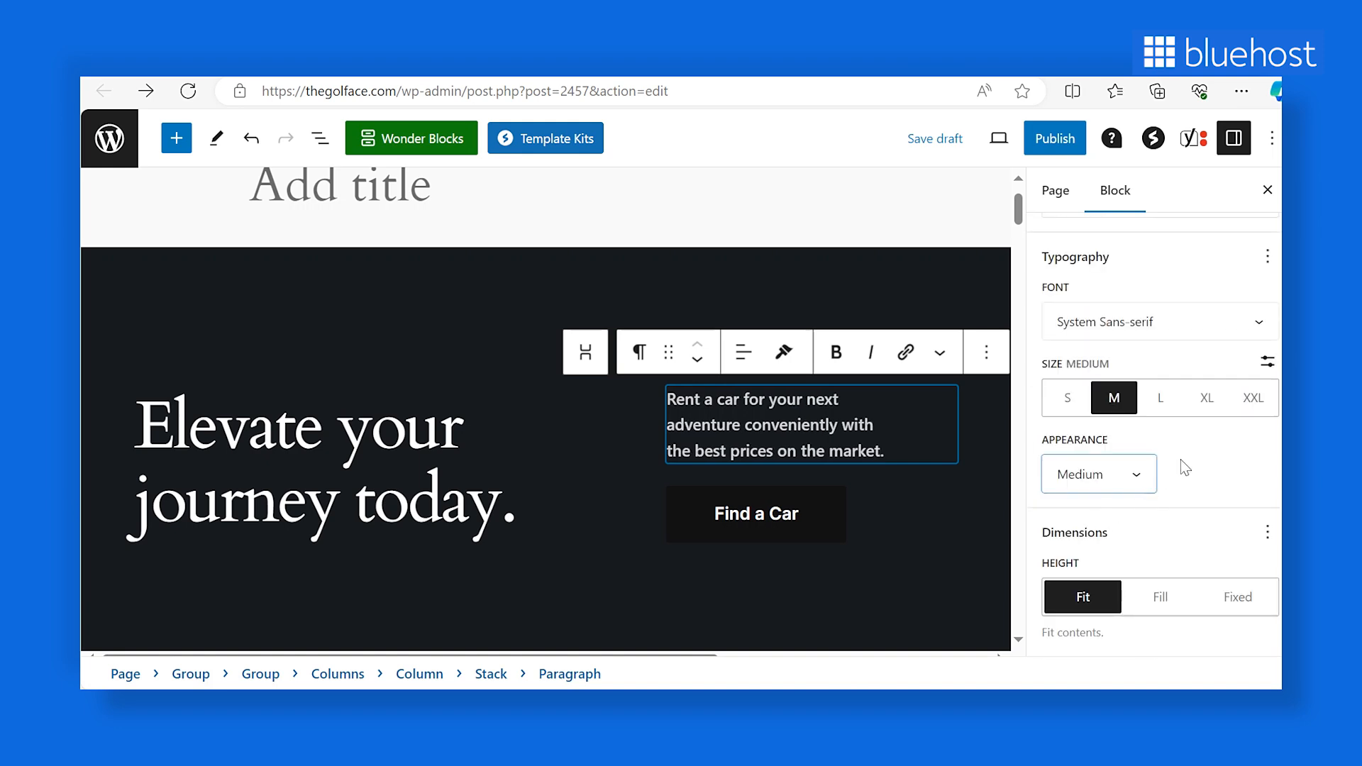
Step: Give the paragraph the orange Accent / Three (#D8613C) theme color as its background
scroll(1177, 461, up, 5)
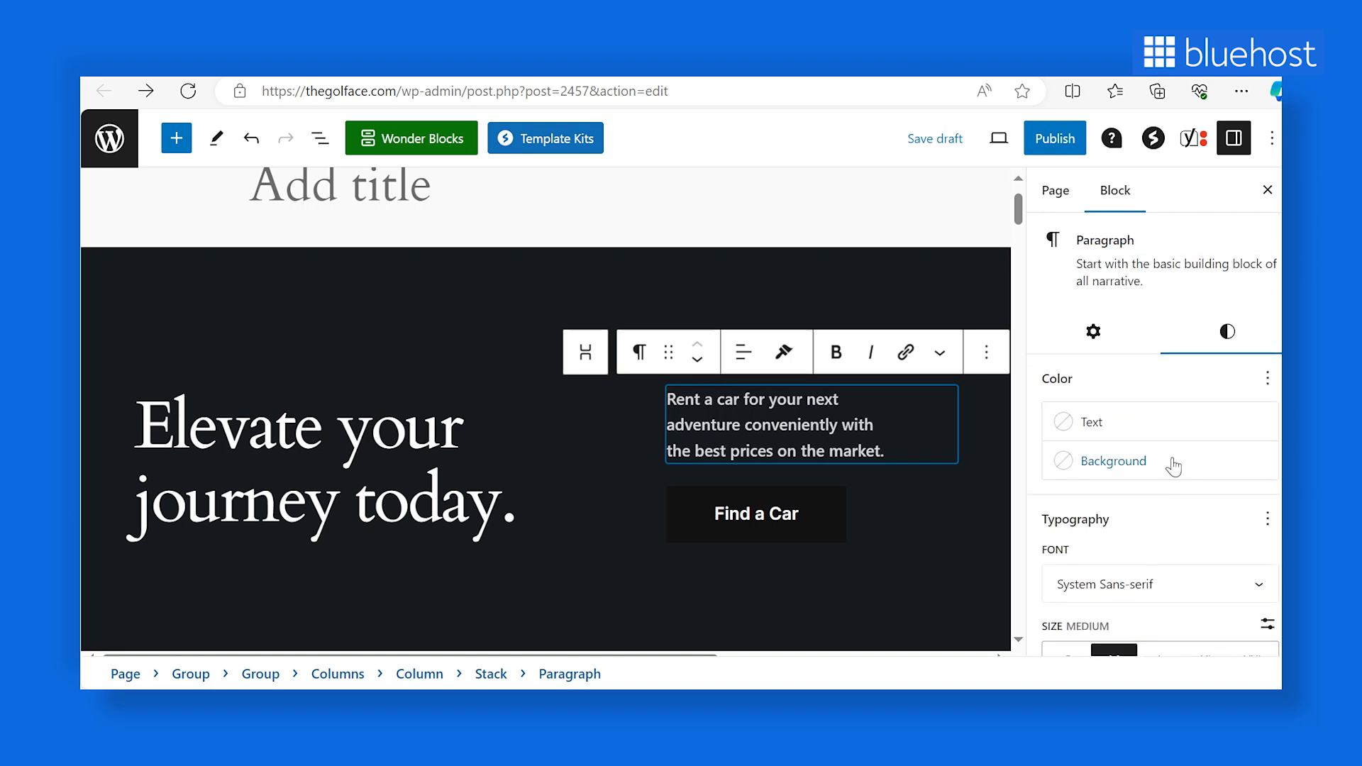
click(1174, 464)
click(827, 408)
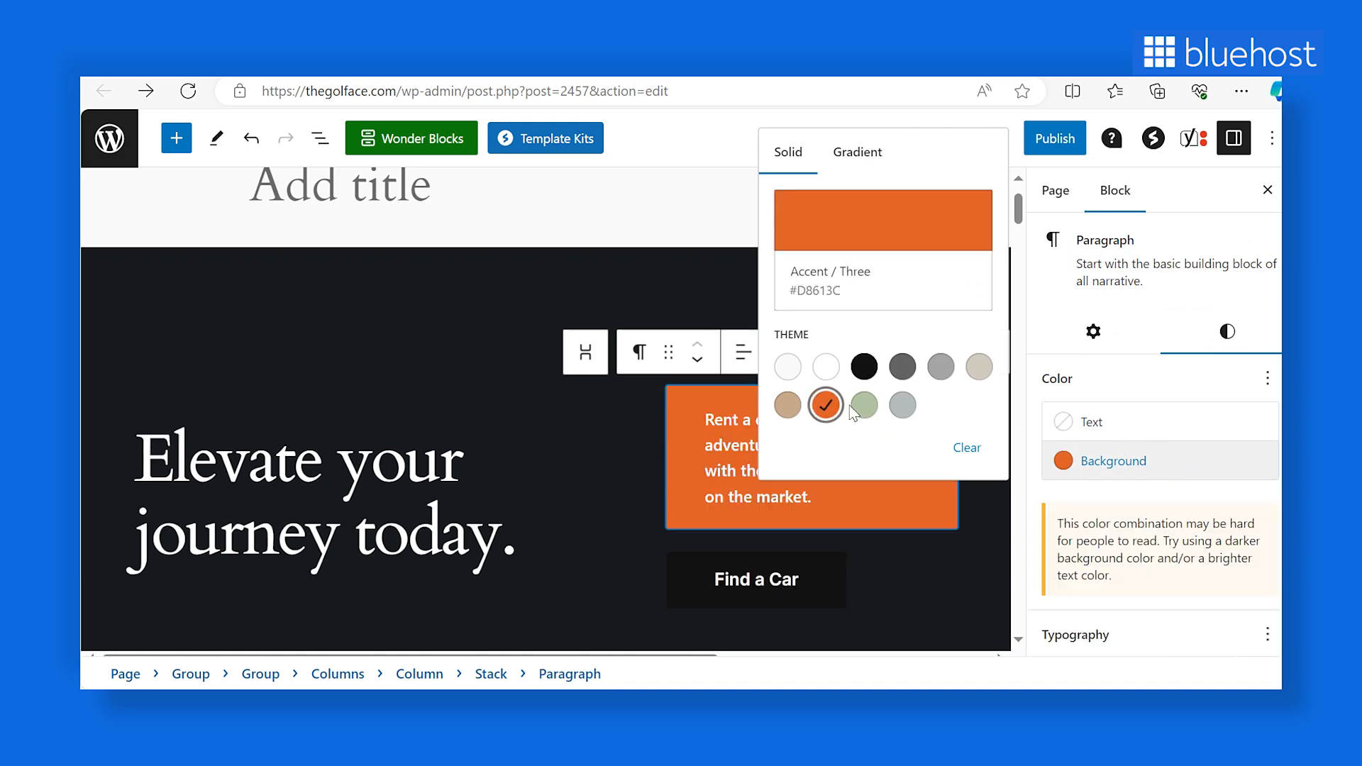
click(1198, 390)
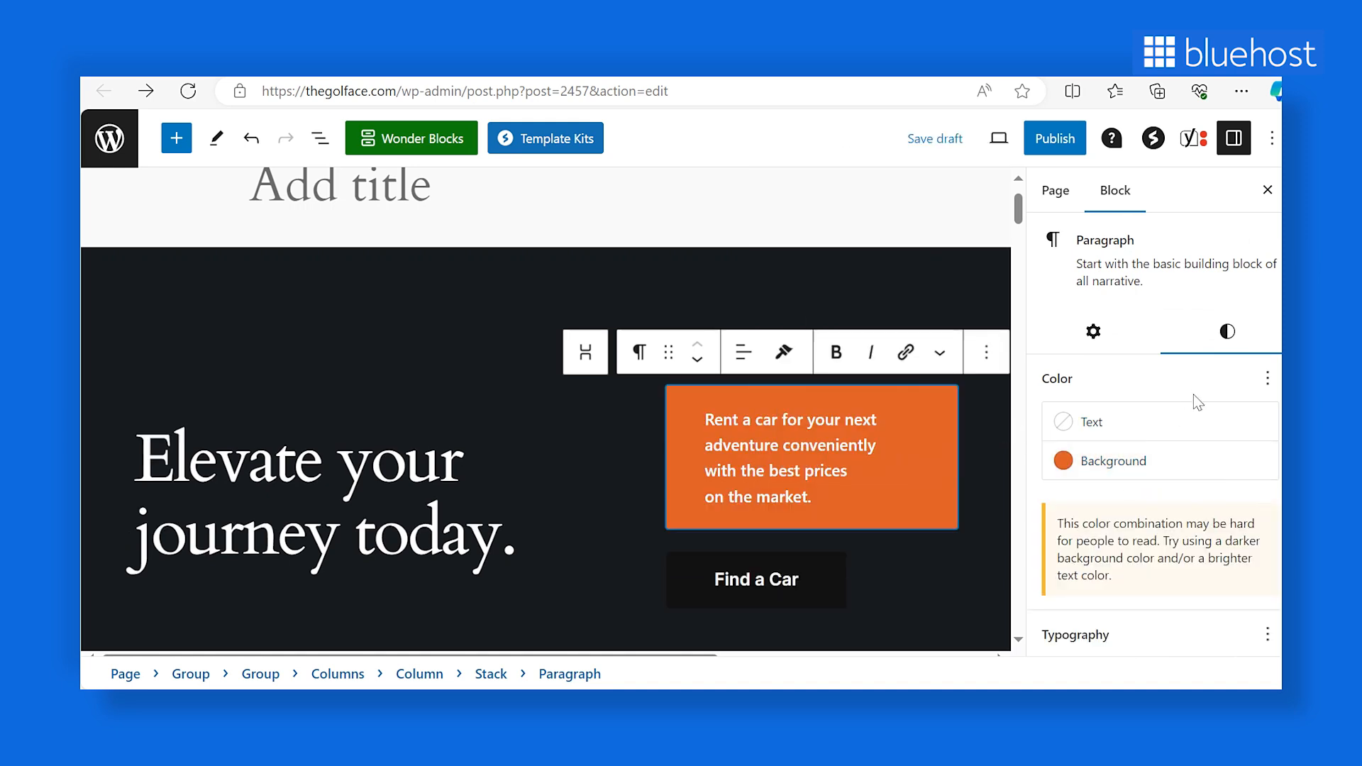
Step: Set the paragraph's text color to the black Contrast (#111111) theme color
click(1168, 434)
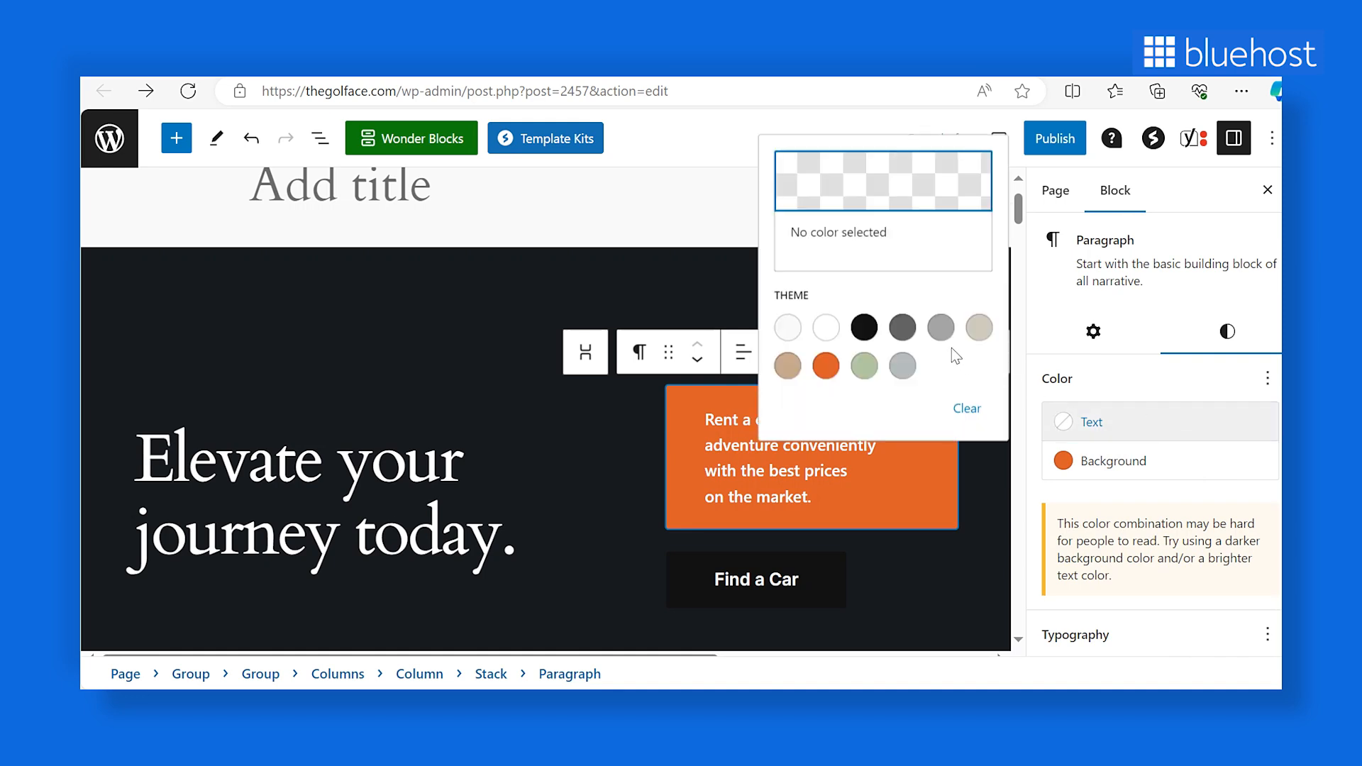
click(863, 327)
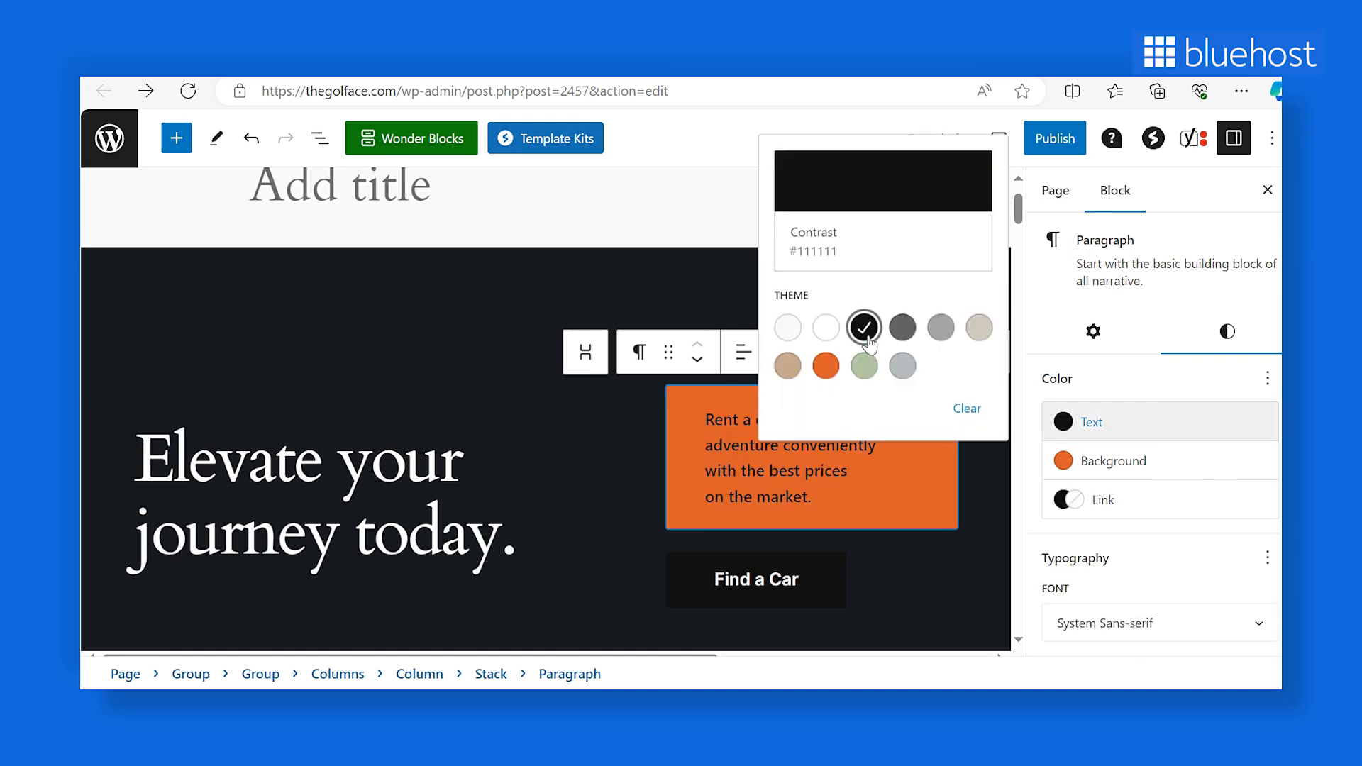
click(1171, 310)
scroll(1167, 355, down, 1)
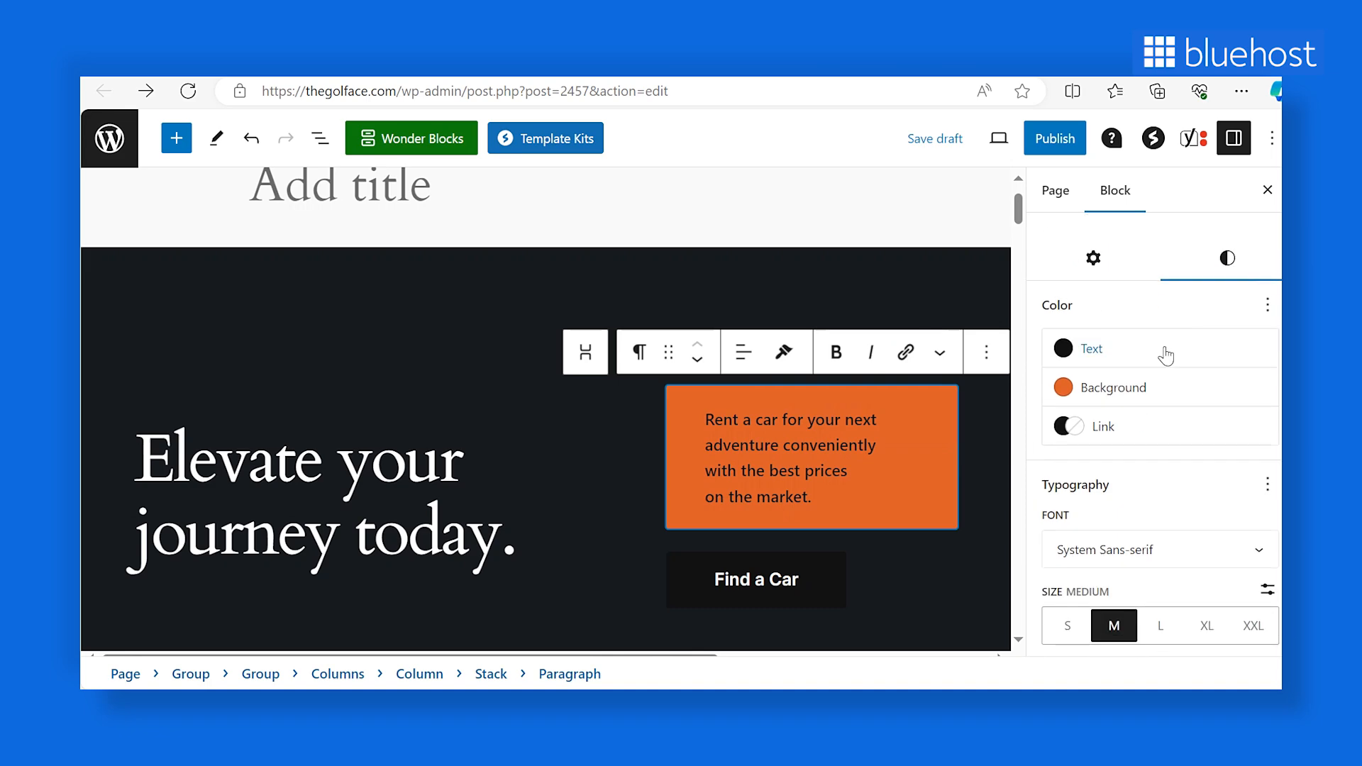